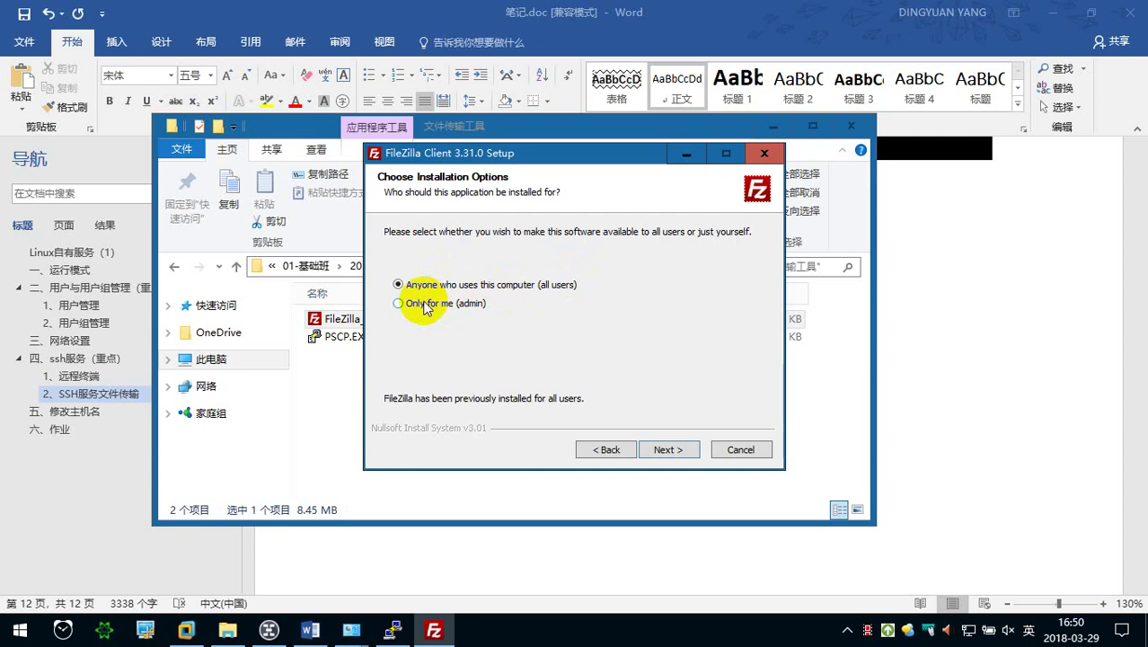
Advance FileZilla 3.31.0 setup to Choose Components, then quit the installer with 是(Y).
click(669, 450)
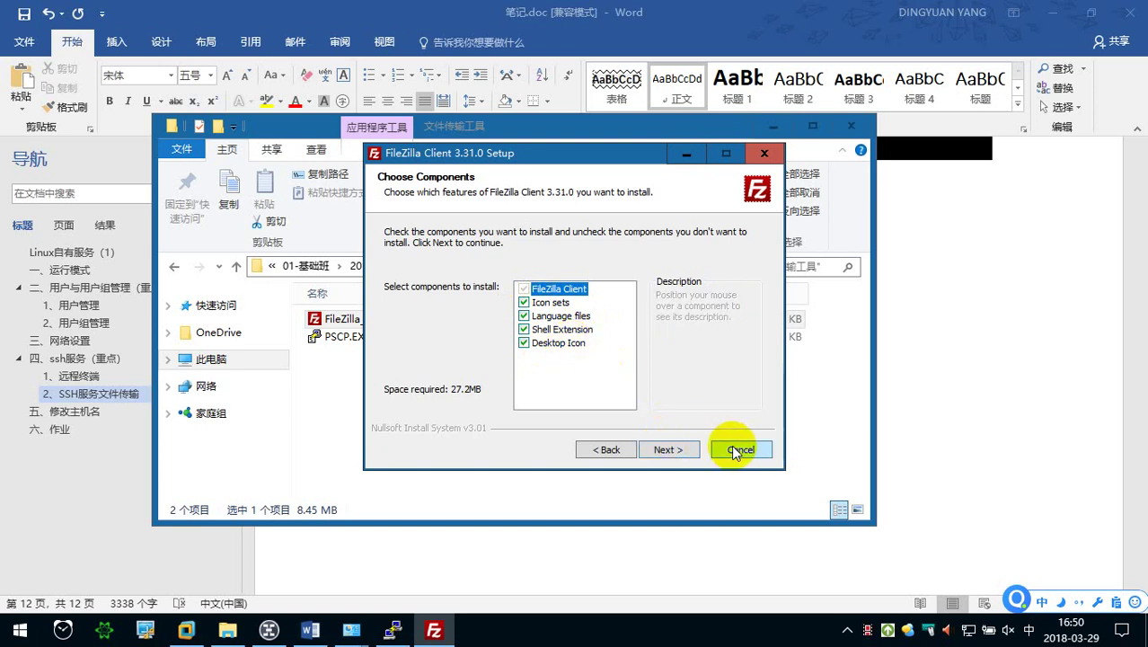
click(764, 153)
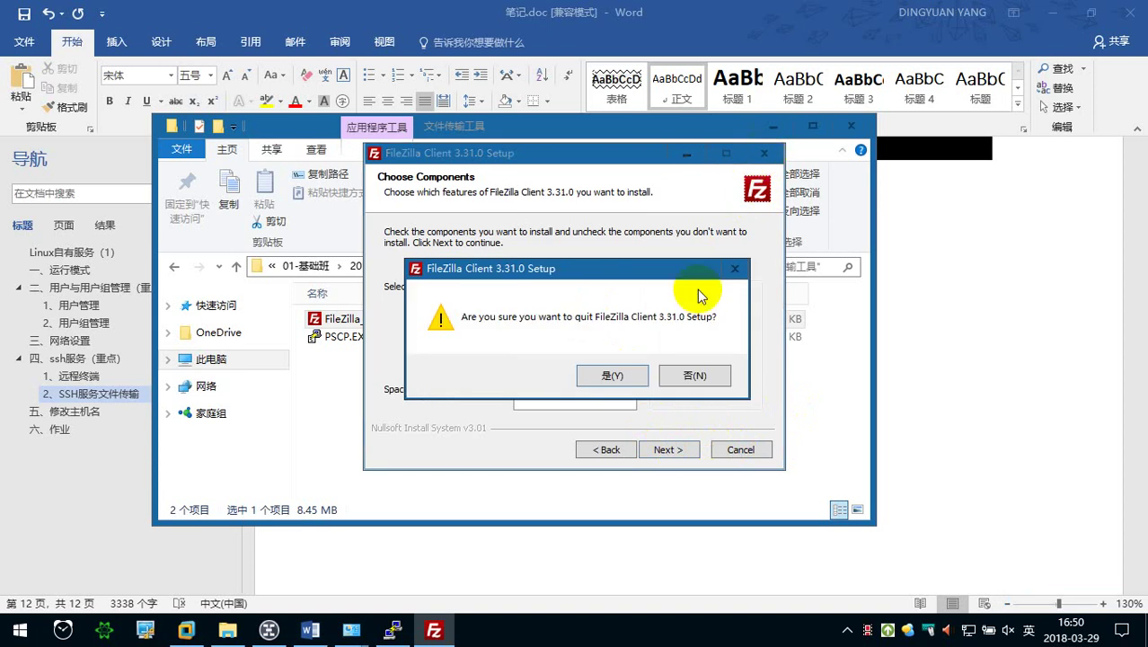
click(613, 375)
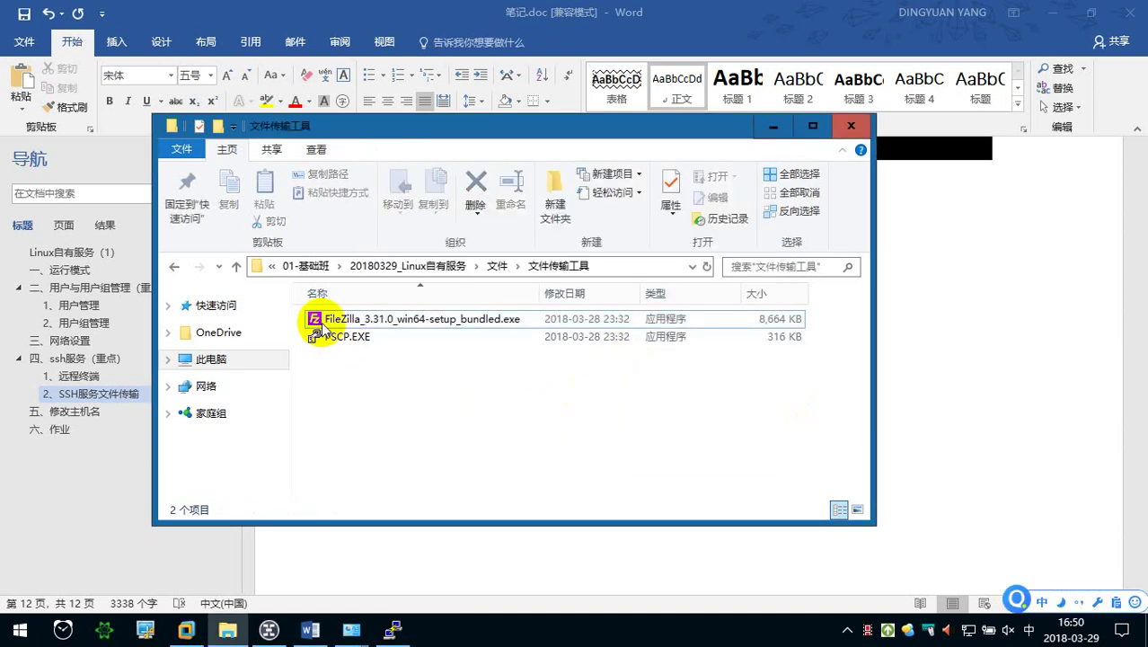
Screenshot the FileZilla Start-menu tile and note 安装好之后可以查看到桌面图标 in Word.
mouse_move(316, 326)
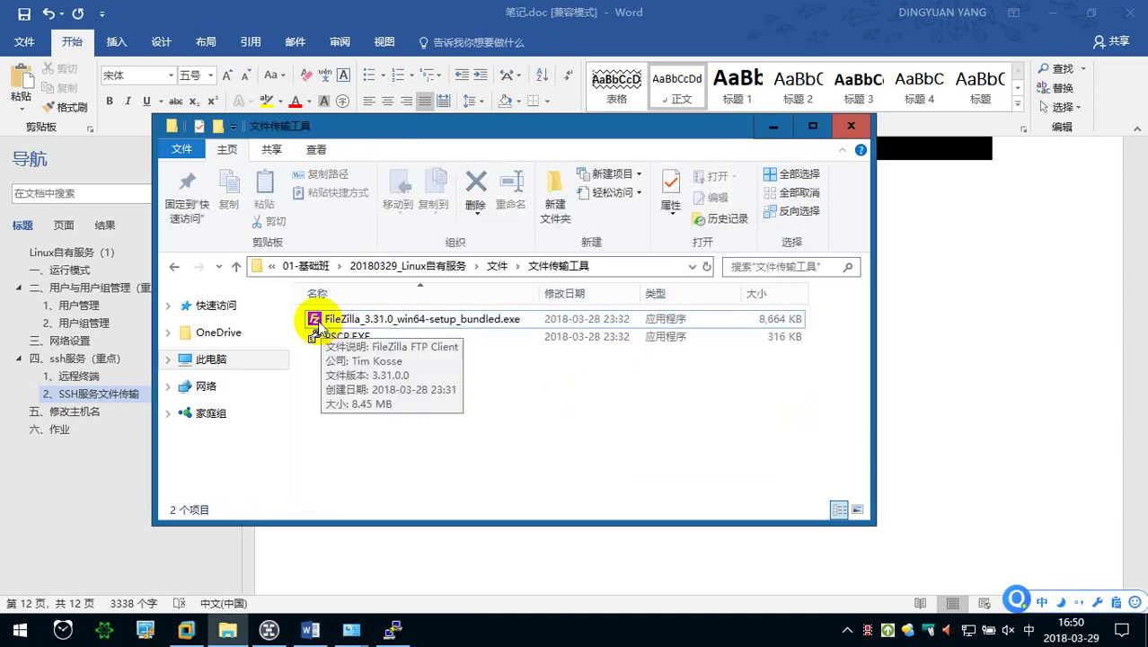
key(super)
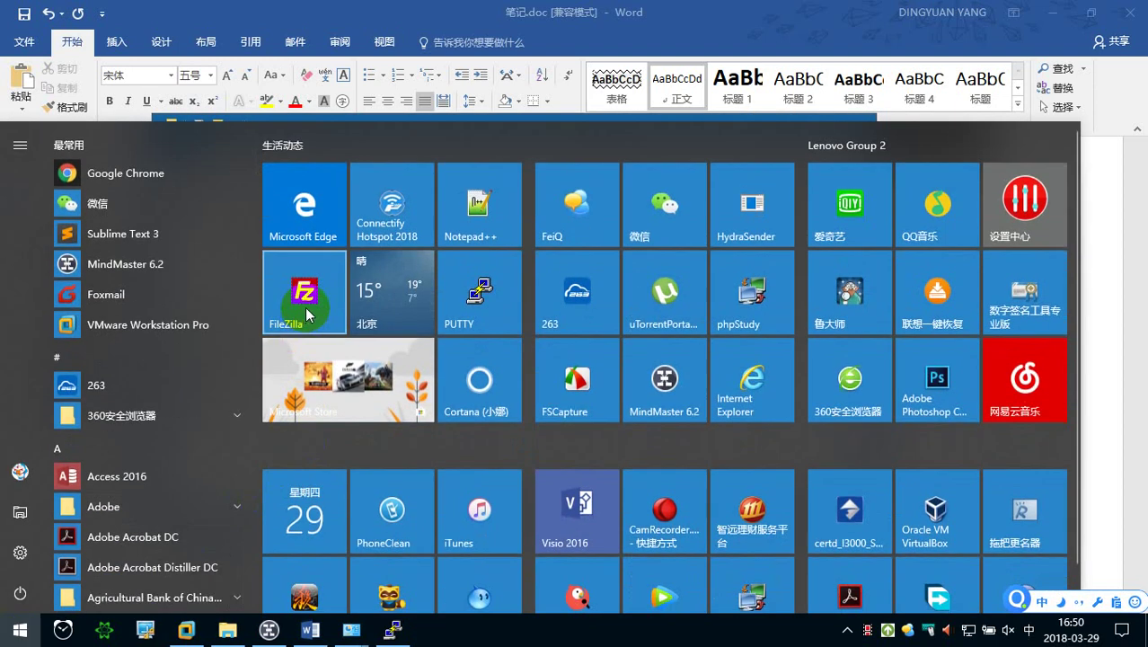
key(ctrl+alt+a)
drag(262, 252, 350, 338)
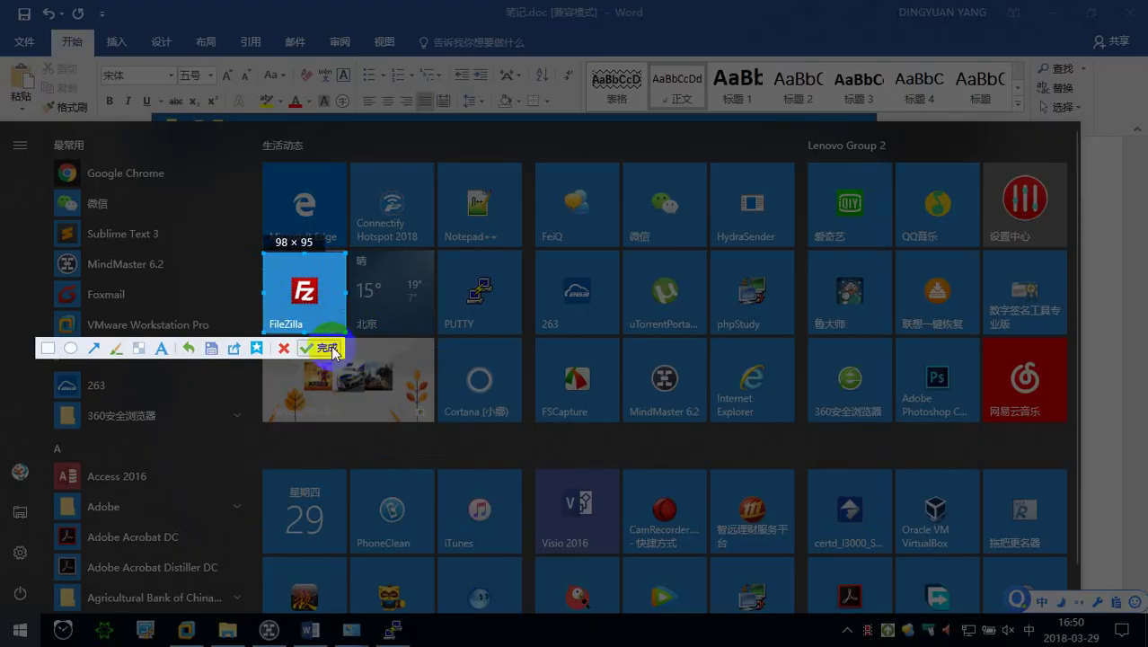
click(327, 349)
key(alt+Tab)
text(a安装好之后)
text(可以cha)
text(查看到zhuo)
text(桌面图标)
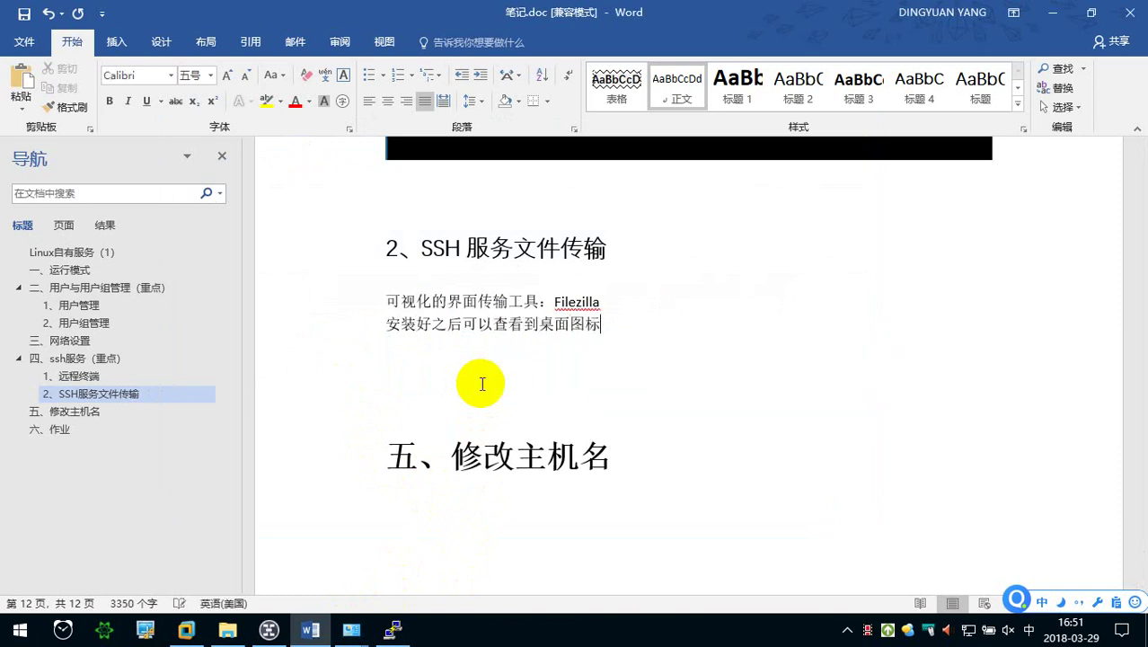
text(：)
Paste the FileZilla icon screenshot under the note in Word, then launch FileZilla from Start.
key(Return)
key(ctrl+v)
key(Return)
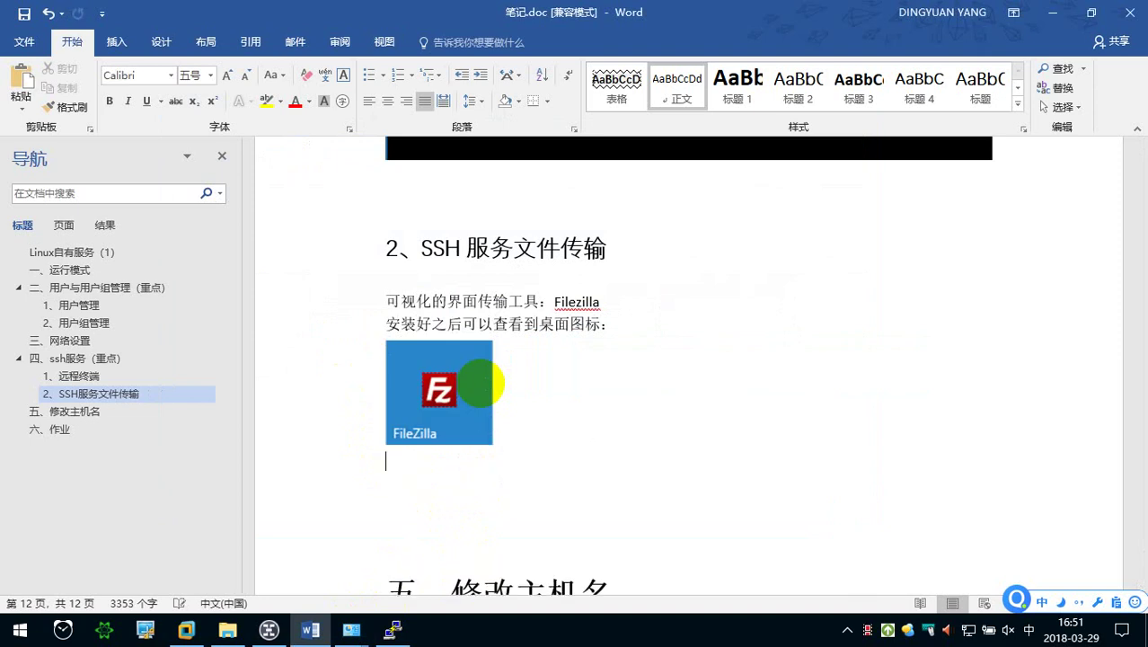
click(20, 629)
click(300, 294)
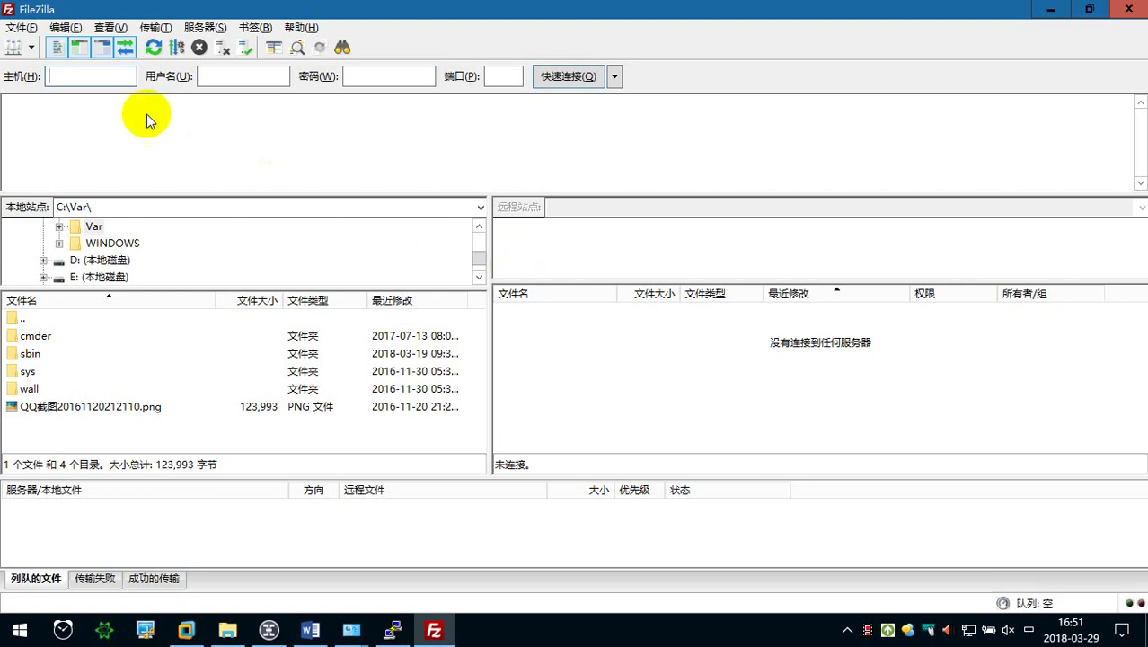
Cancel a capture of the quick-connect bar, view the 文件(F) menu, and return to Word.
key(ctrl+alt+a)
drag(1, 57, 662, 101)
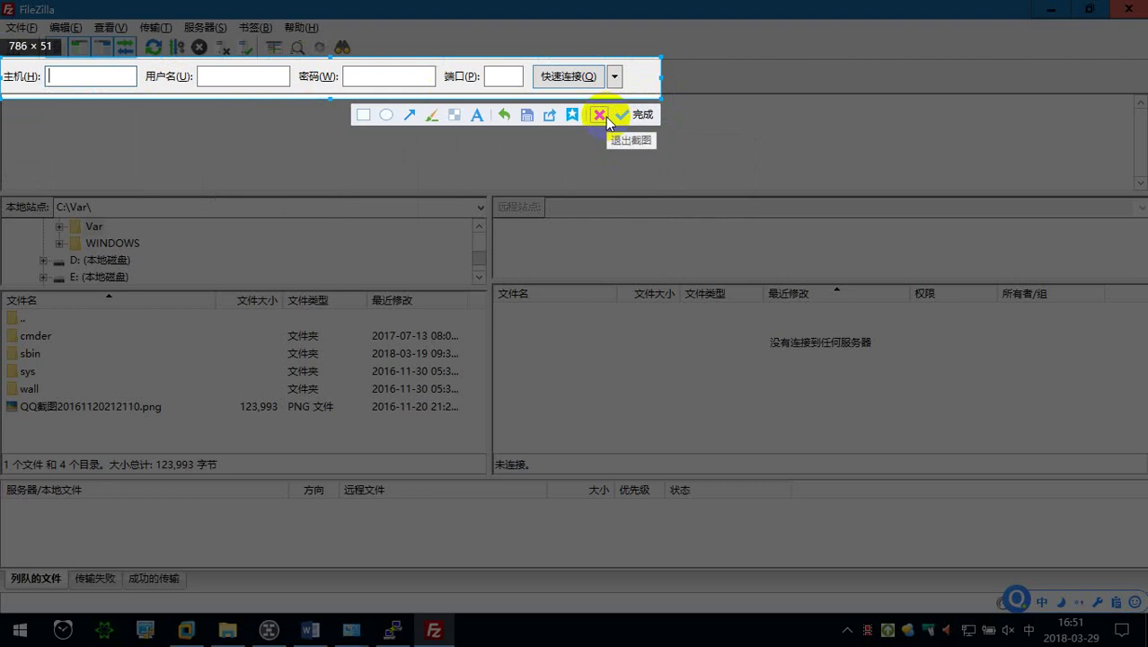
click(607, 117)
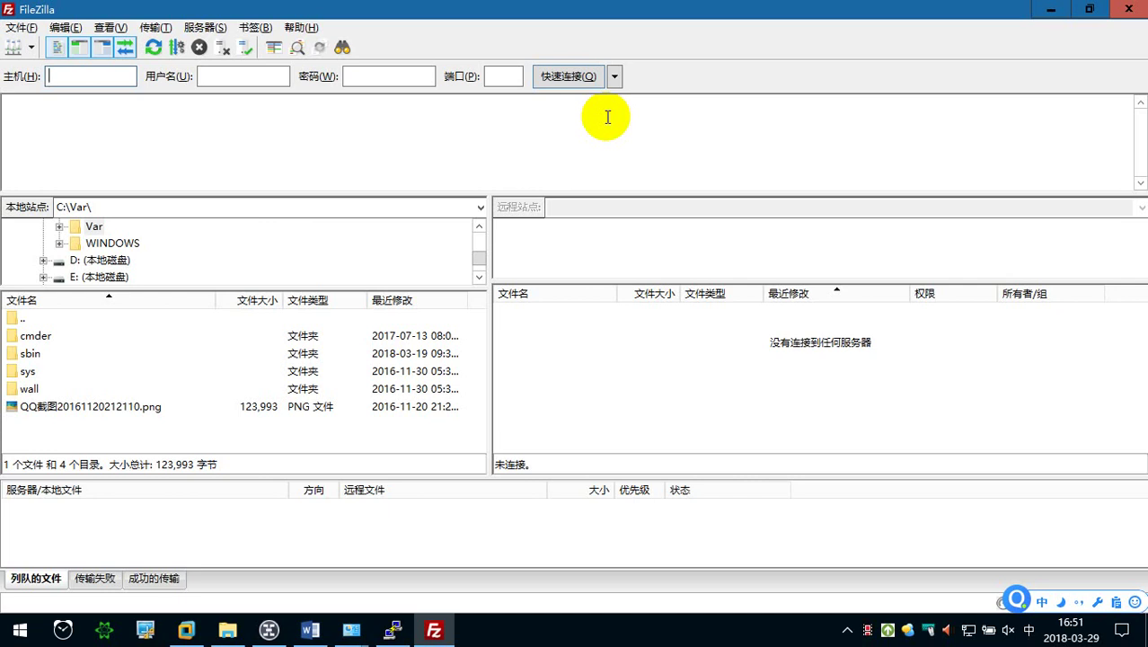
click(21, 28)
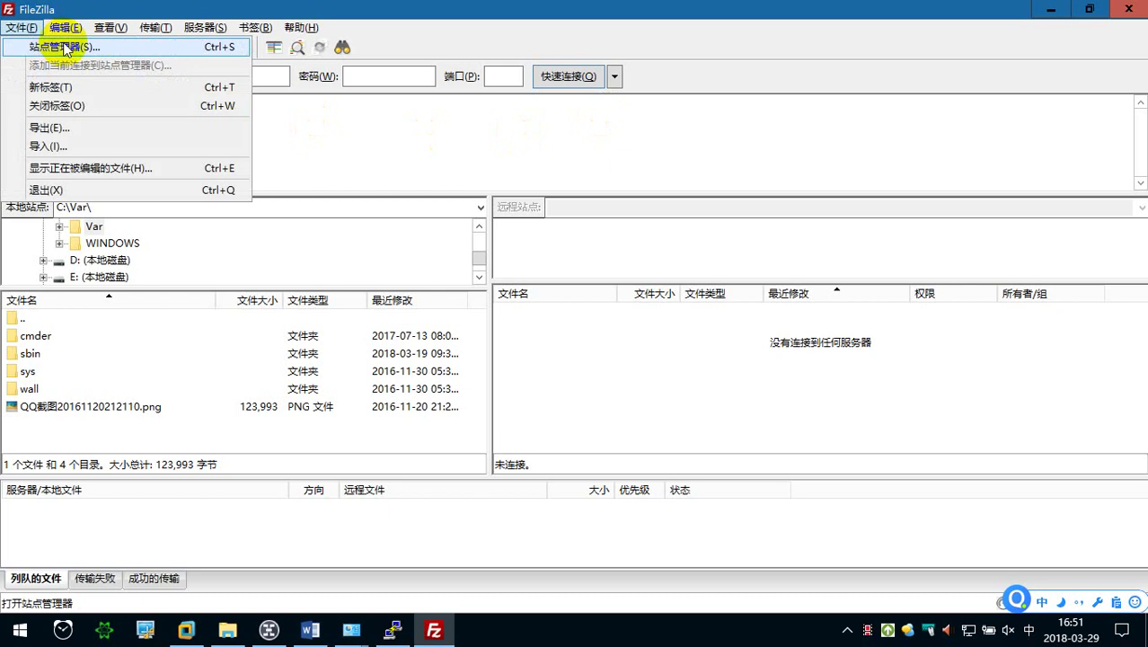
click(309, 629)
Add the step line ①选择“文件”-“站点管理器（Ctrl+S）” below the icon in Word.
key(Return)
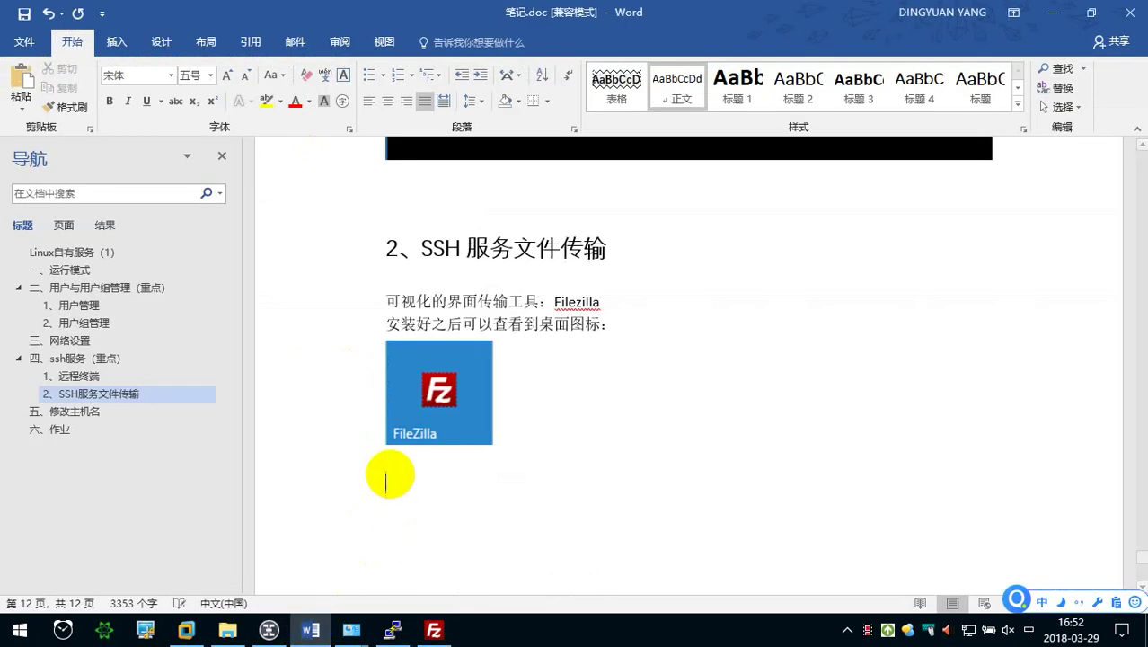
key(BackSpace)
key(Return)
text(①)
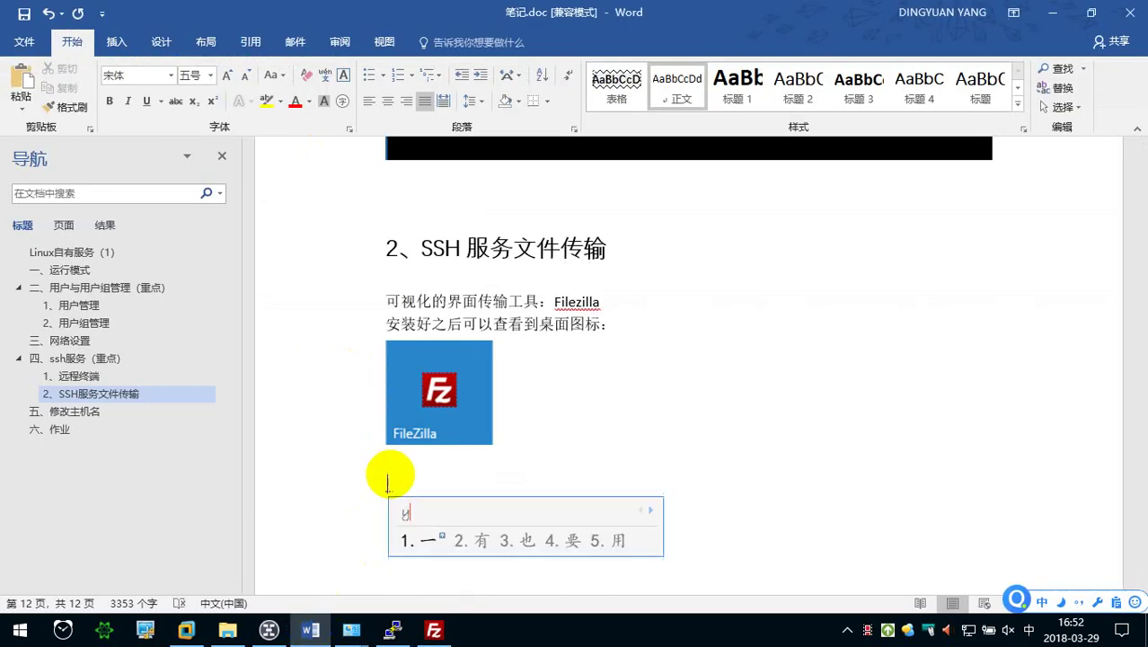
text(选择“文件”)
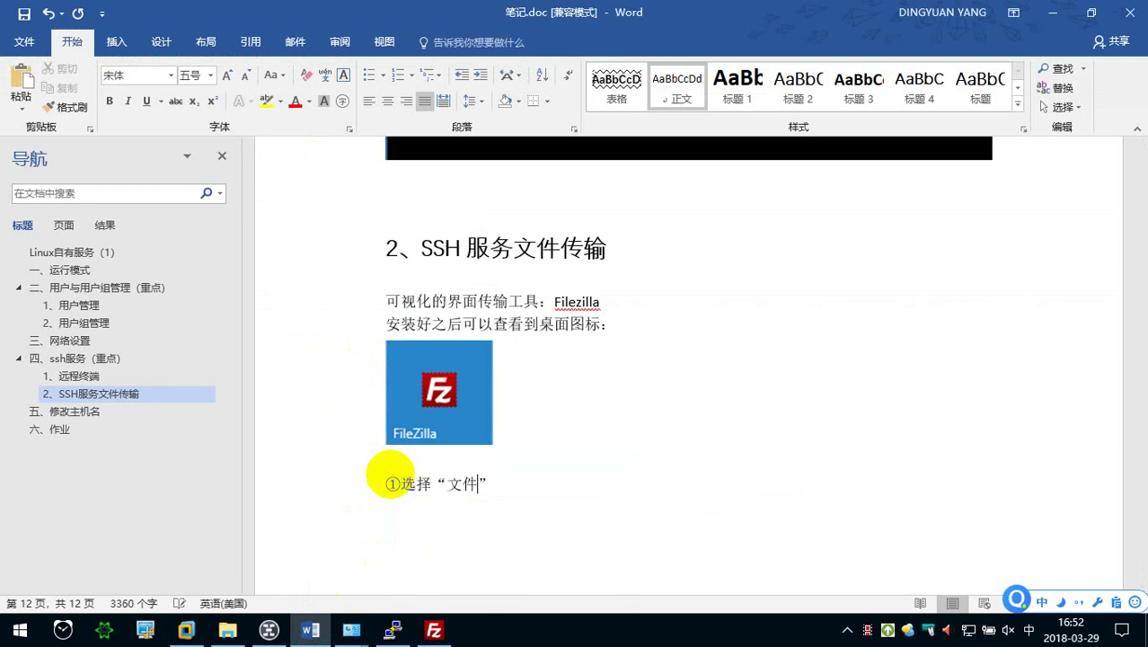
text( - “zhandi)
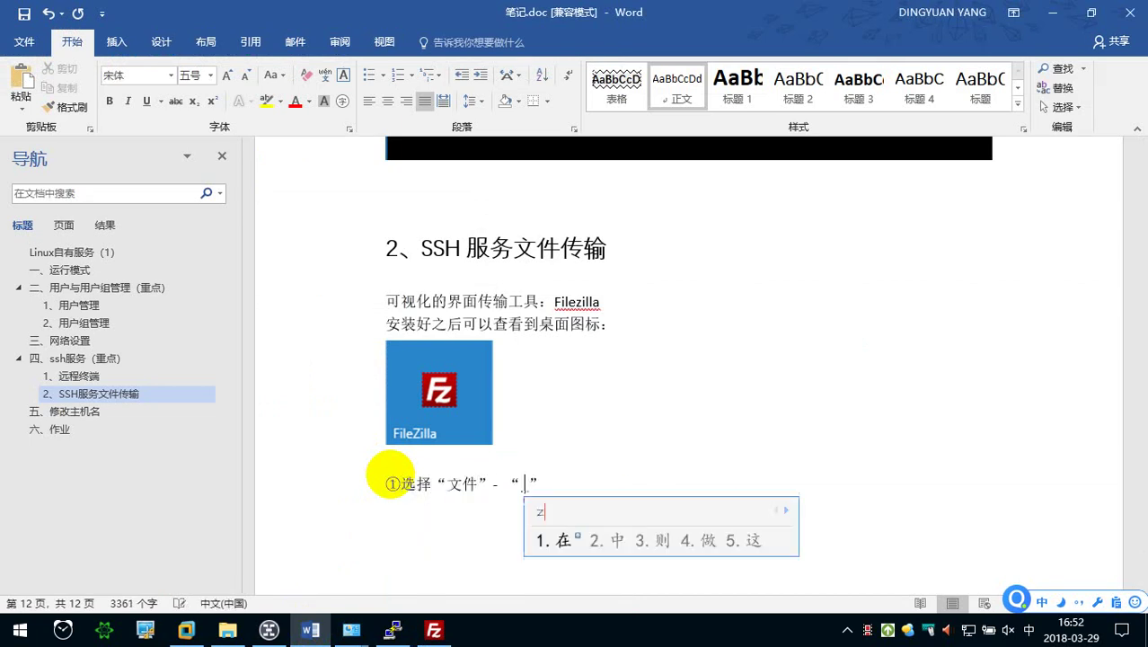
text(an guanliqi )
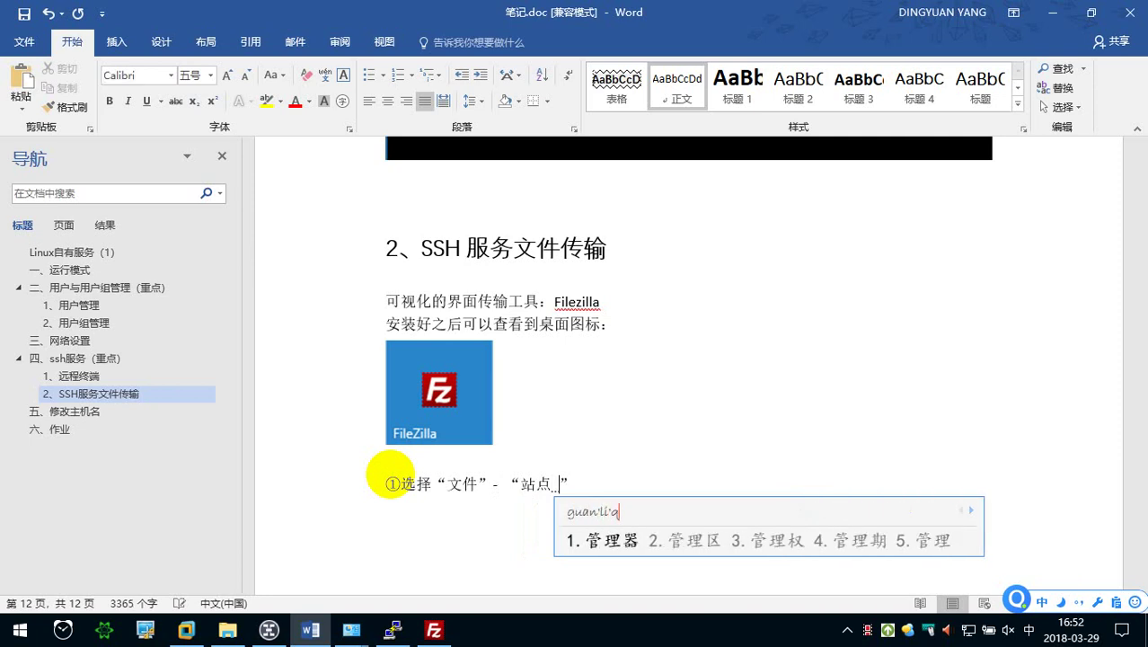
text((S))
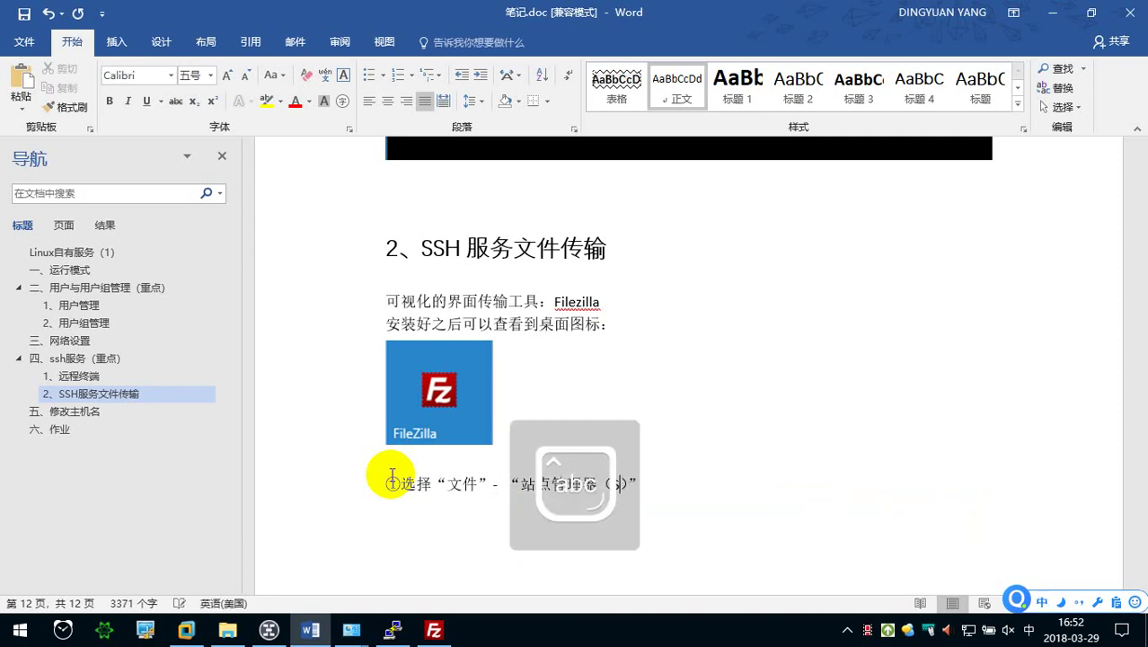
text(Ctrl+)
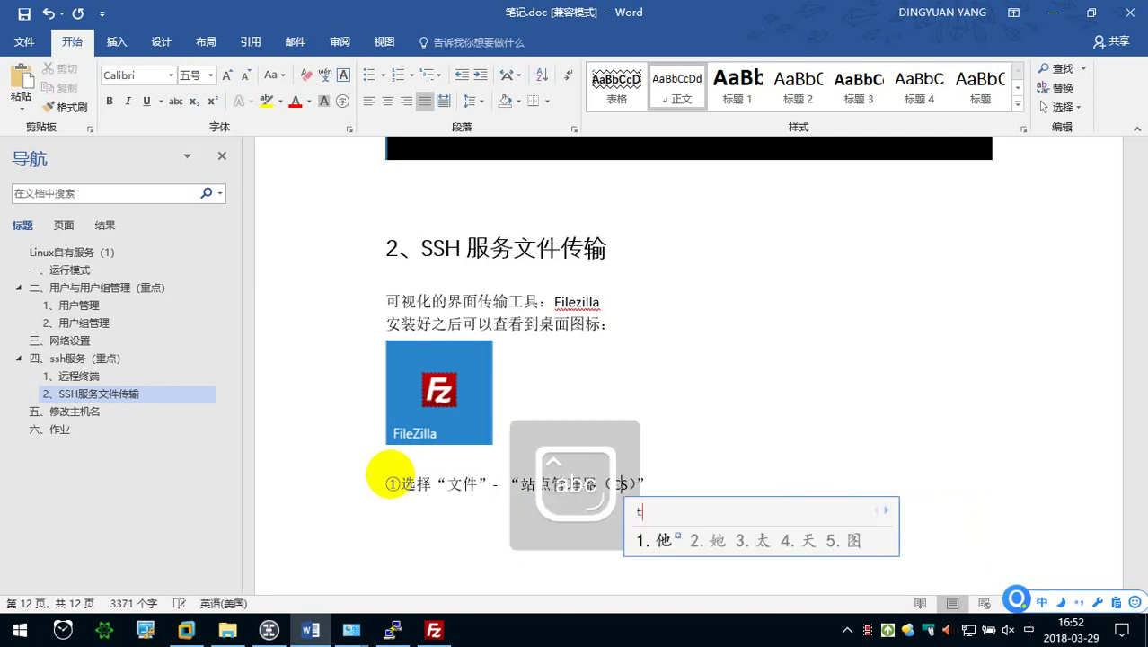
key(End)
key(Return)
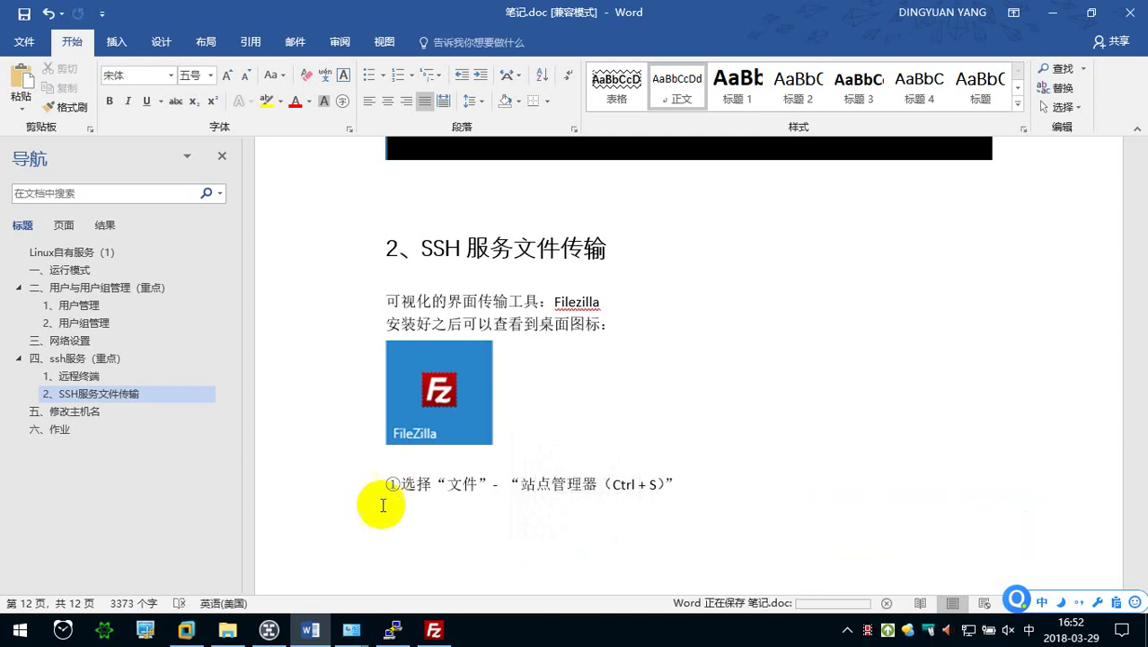
click(434, 630)
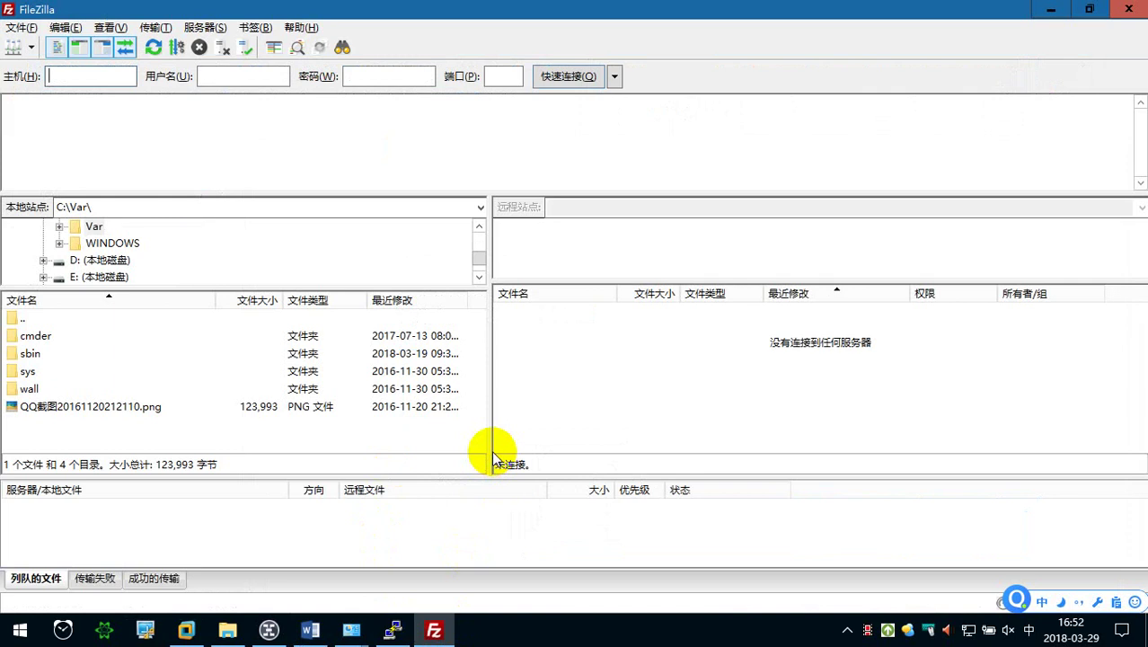
Open Site Manager with Ctrl+S, select 我的站点, and capture the saved sites list.
key(ctrl+s)
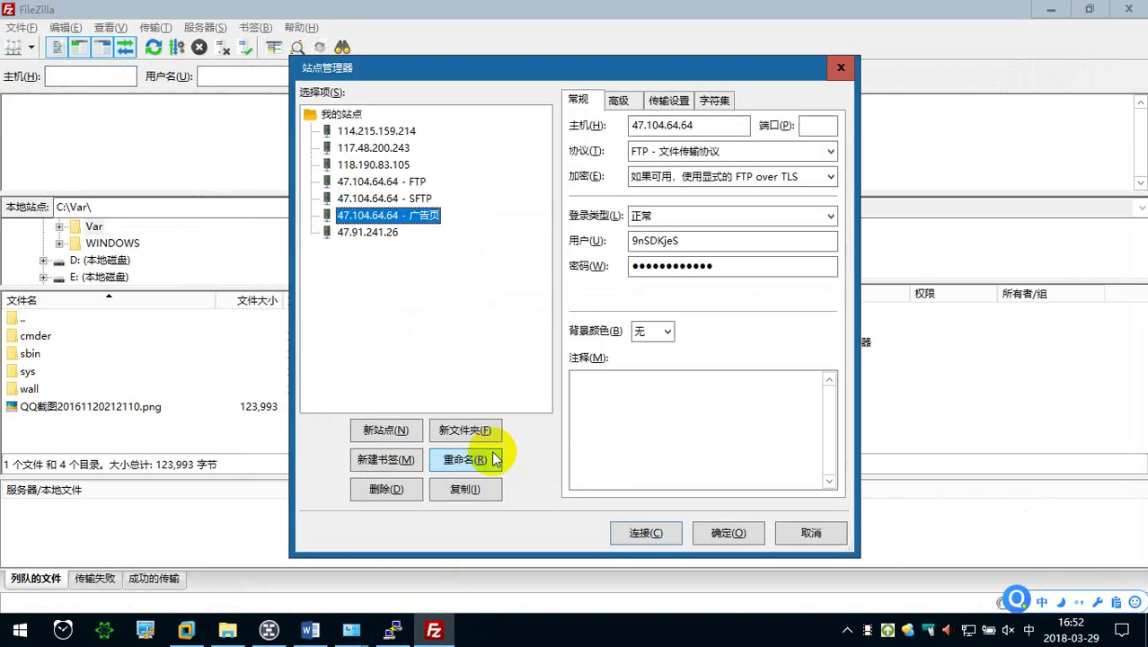
click(350, 114)
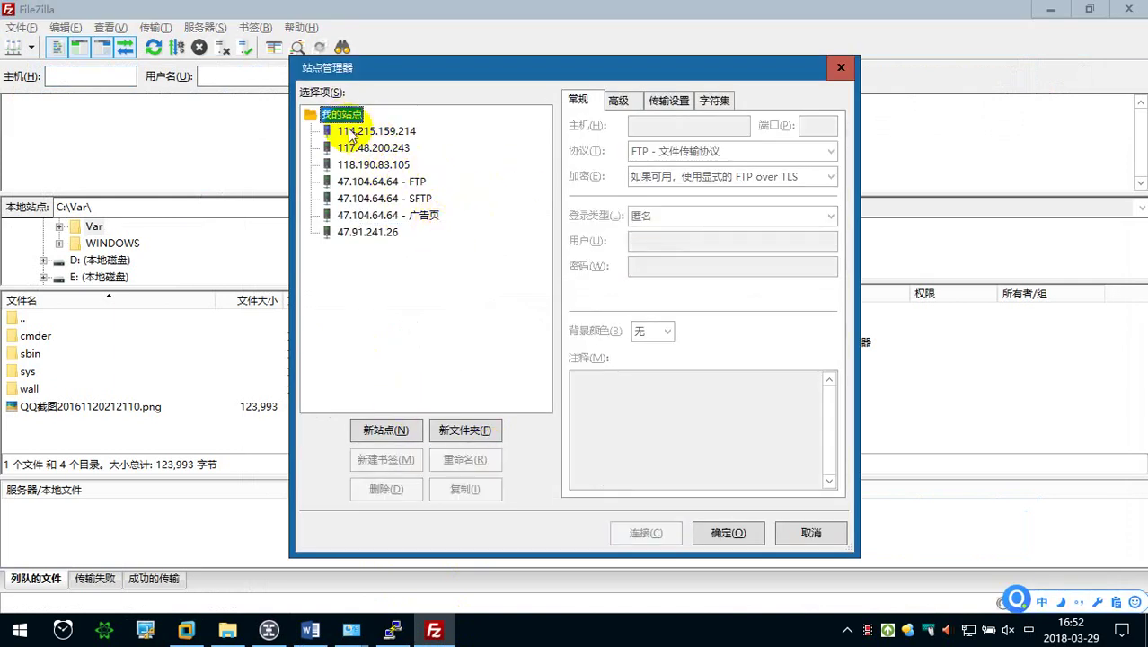
key(ctrl+alt+a)
drag(311, 119, 511, 243)
click(458, 259)
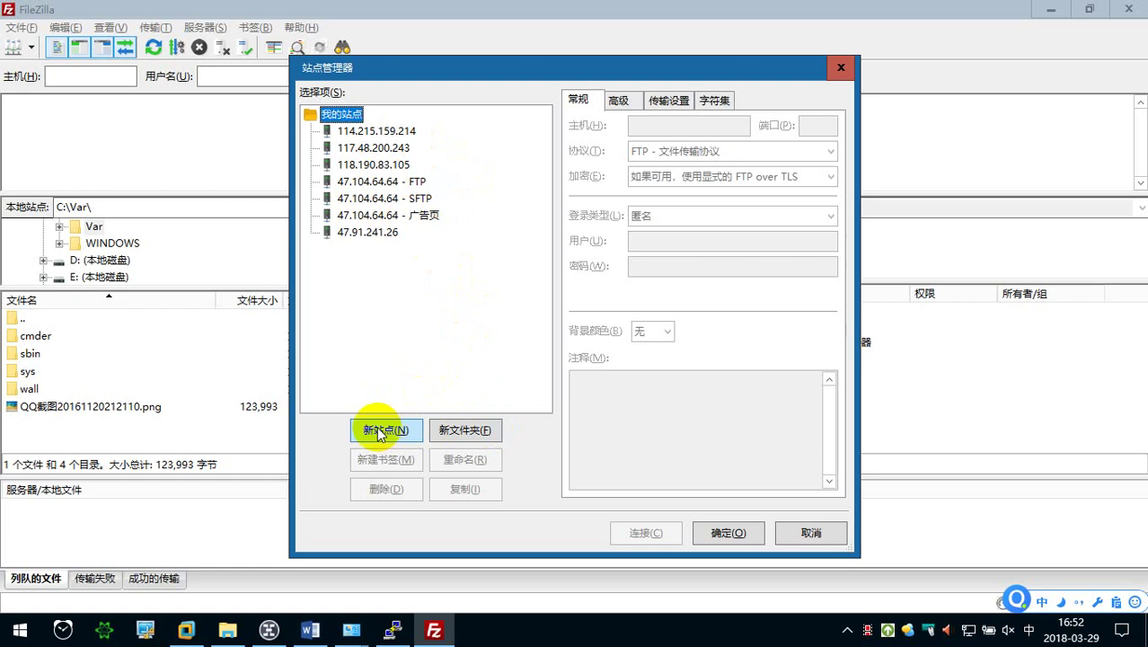
Capture the lower Site Manager area and add a new site entry 新站点.
key(ctrl+alt+a)
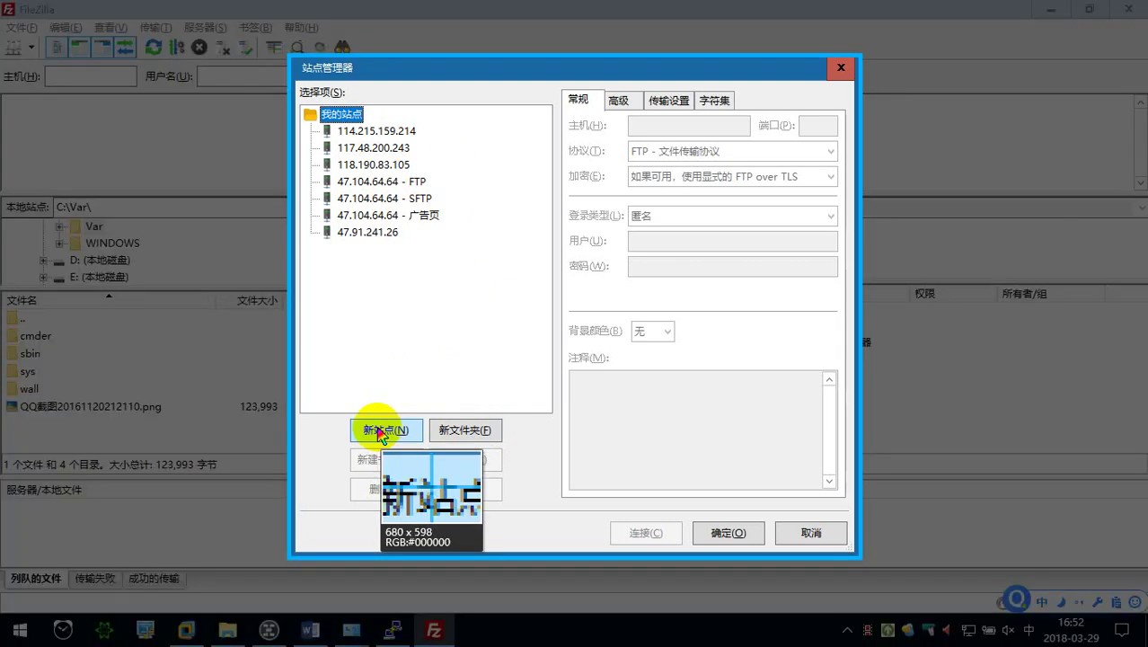
drag(304, 352, 822, 526)
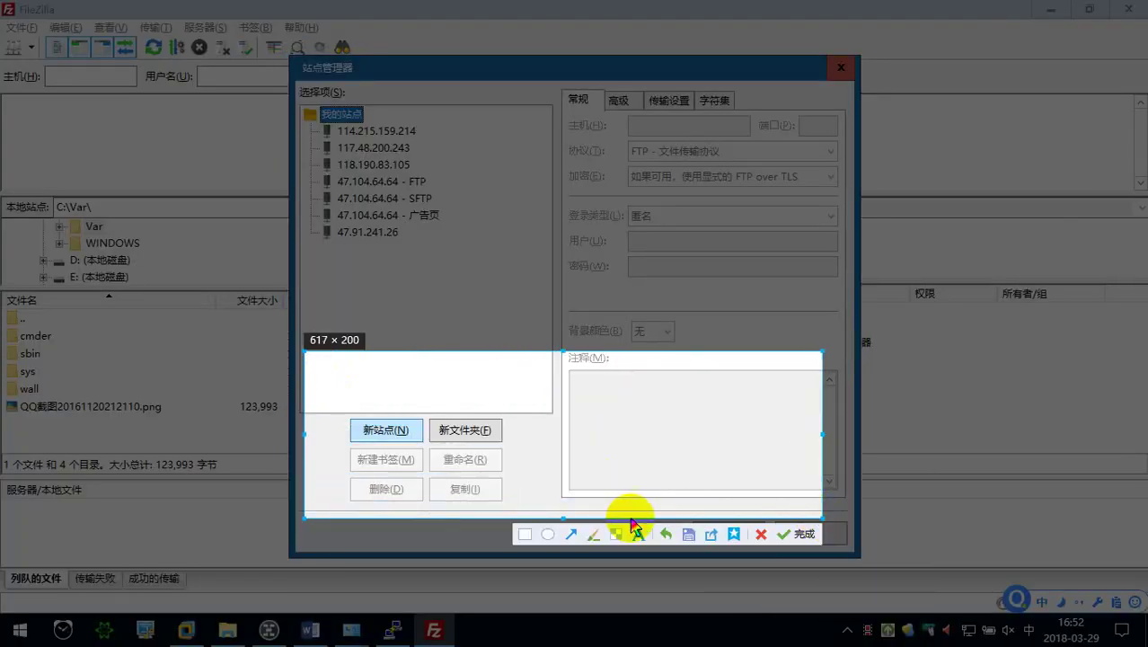
click(753, 527)
click(395, 430)
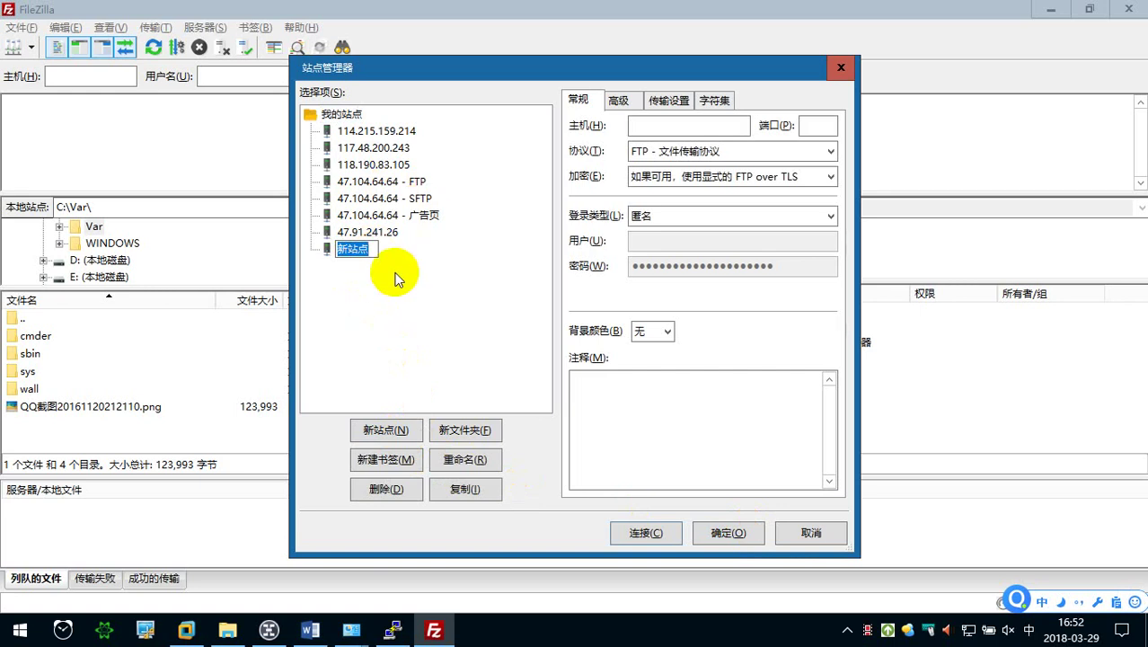
Rename the new site entry to VM下的虚拟操作系统.
key(Caps_Lock)
text(V)
key(Caps_Lock)
text(mx)
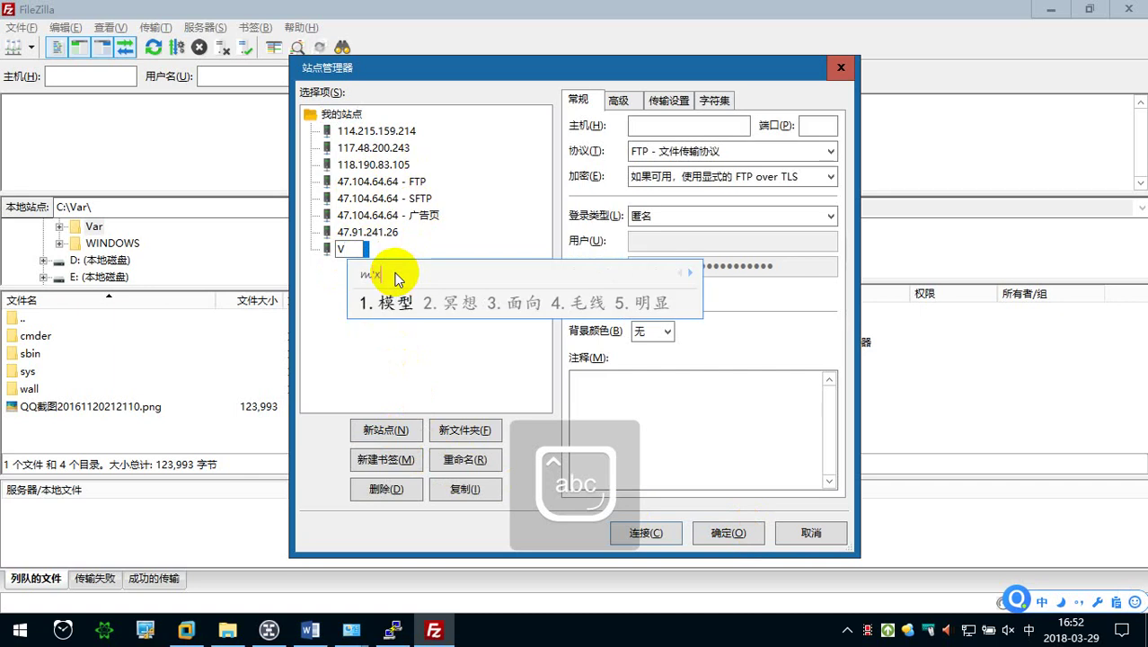
key(BackSpace)
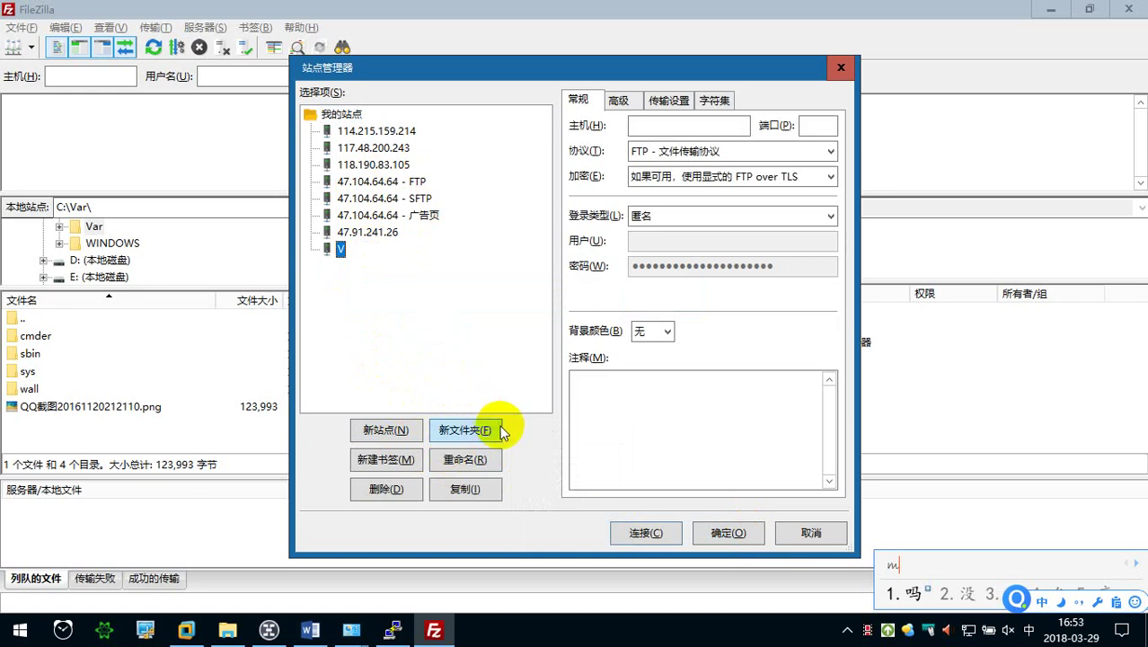
key(BackSpace)
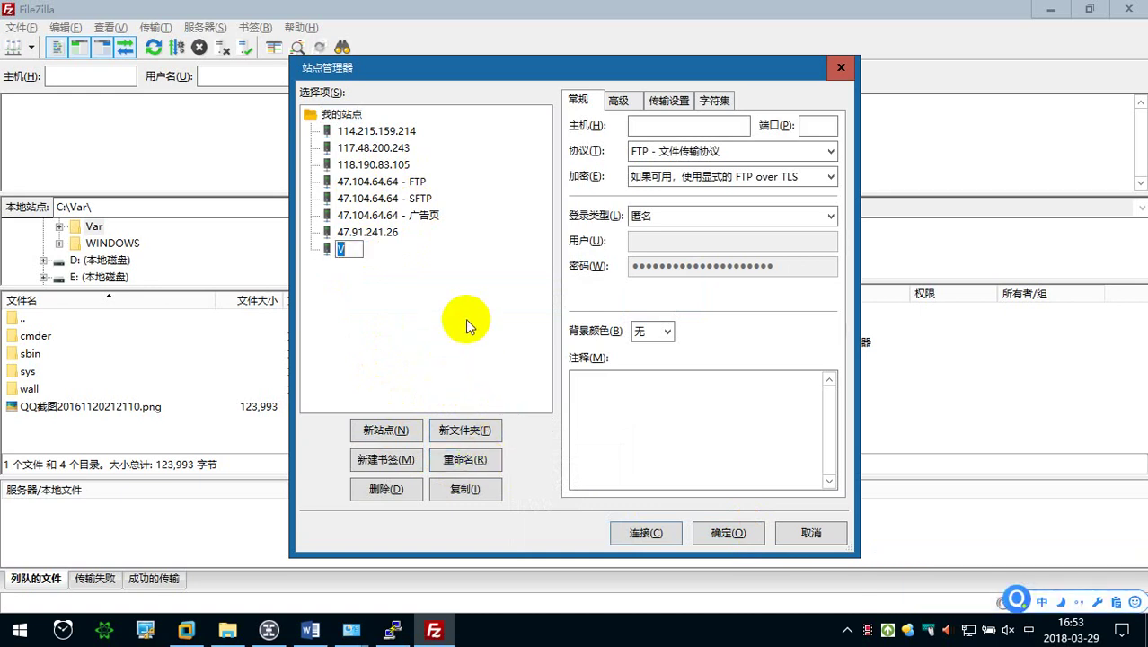
key(Caps_Lock)
key(End)
text(M)
key(Caps_Lock)
text(下的)
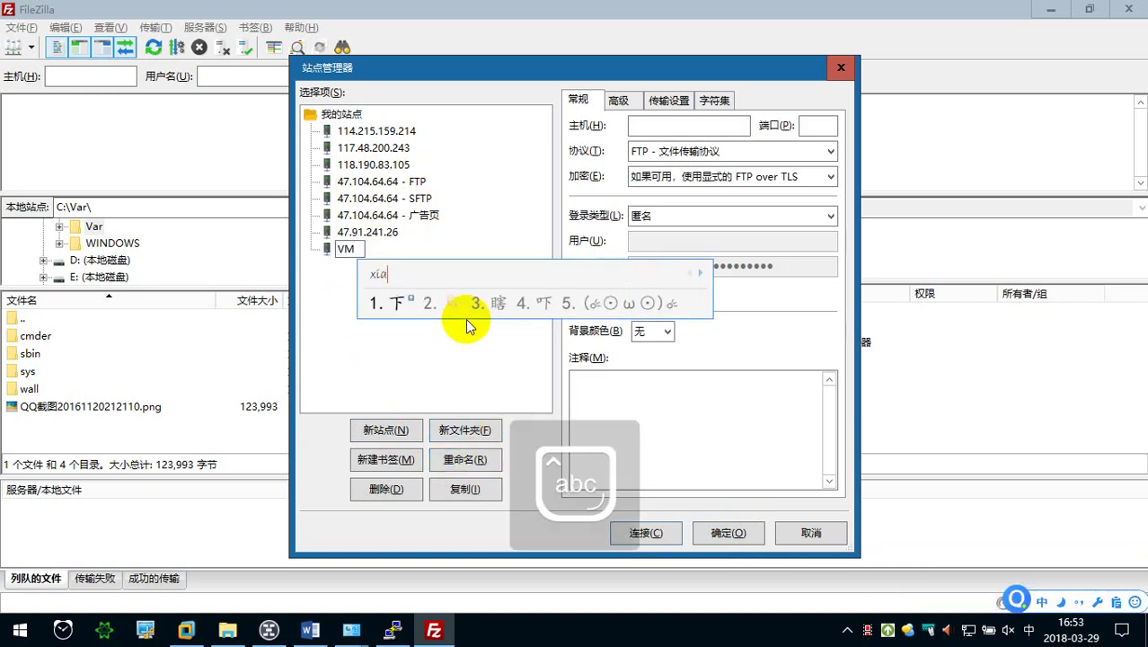
text(xuni)
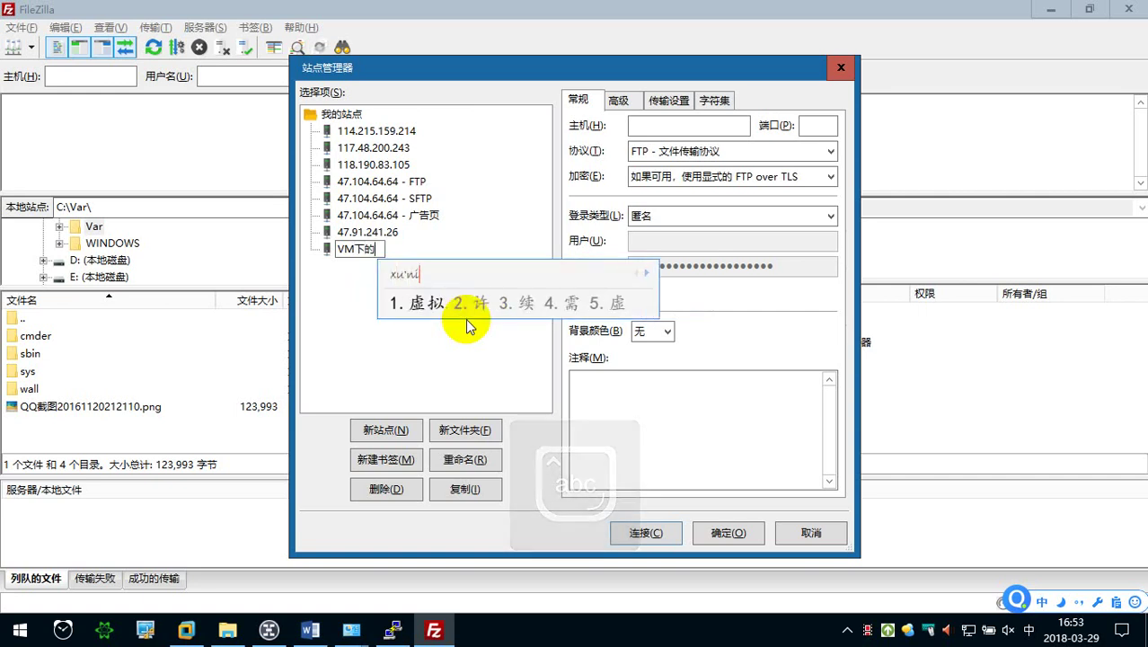
key(space)
text(caozuoxitong)
key(space)
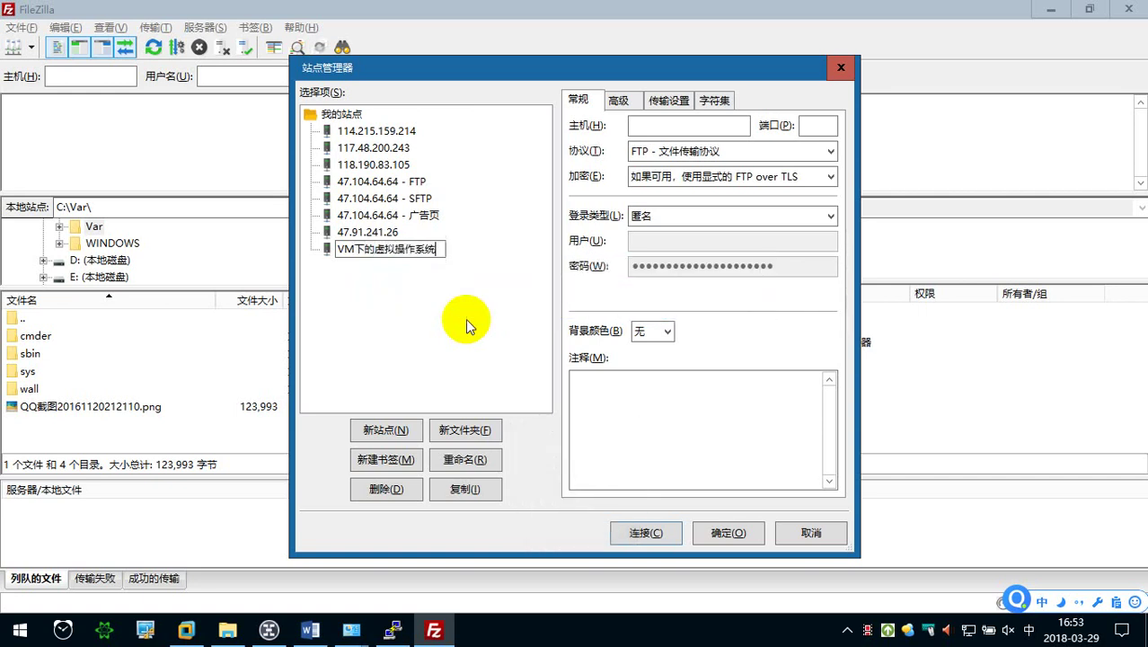
key(Return)
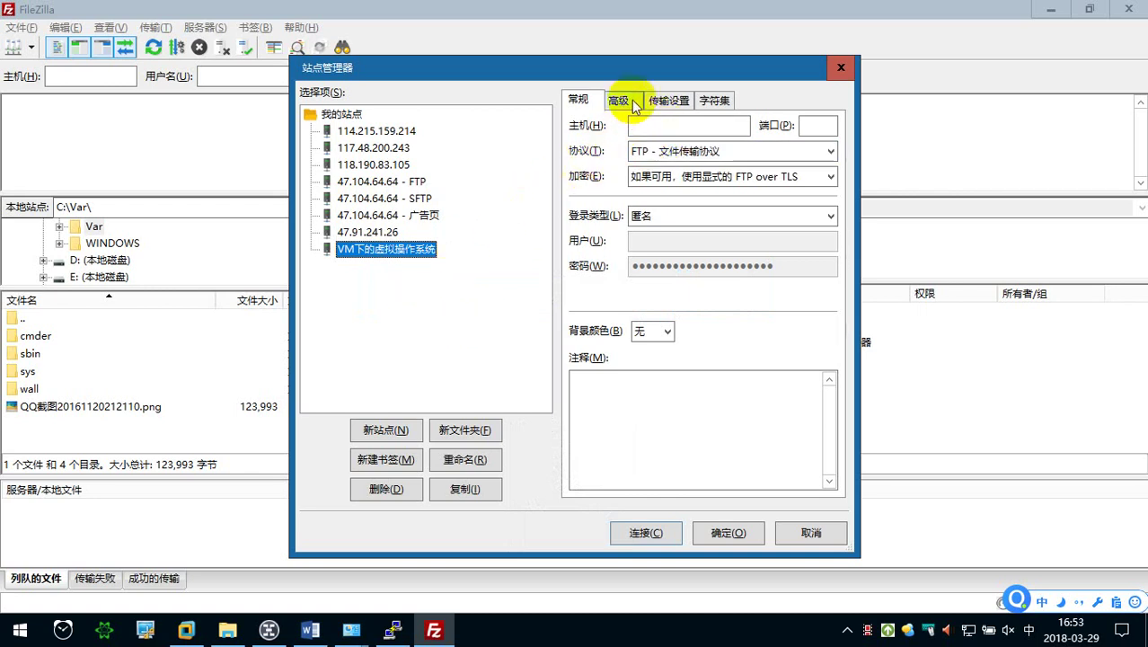
Enter host 192.168.21.128 and port 22 for the VM site.
click(676, 128)
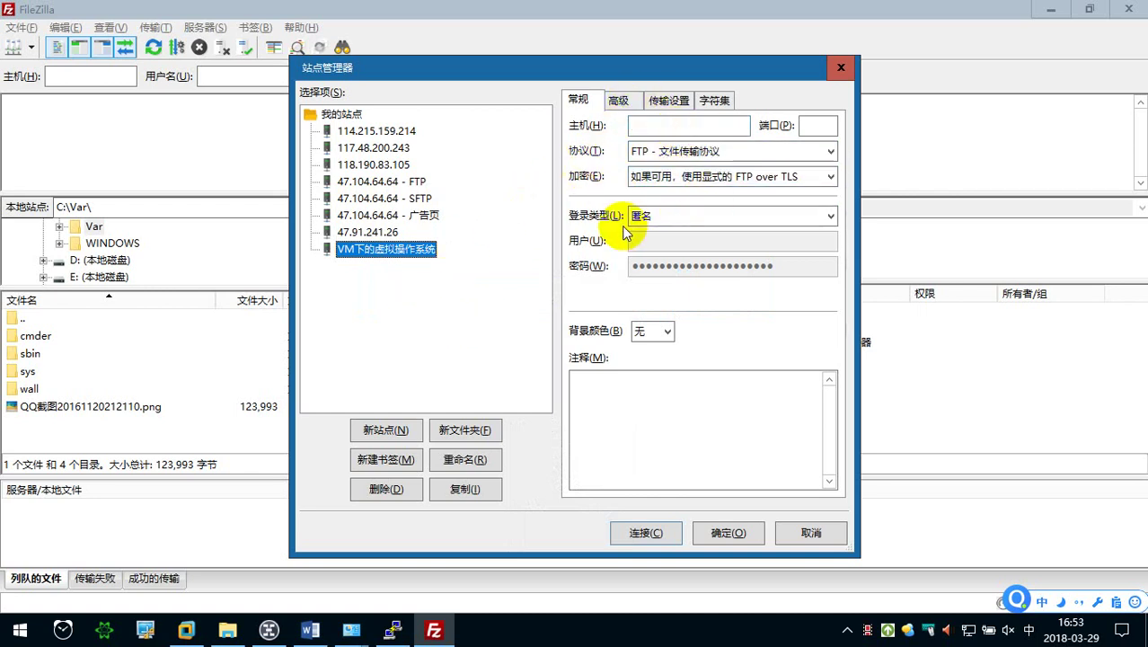
click(651, 128)
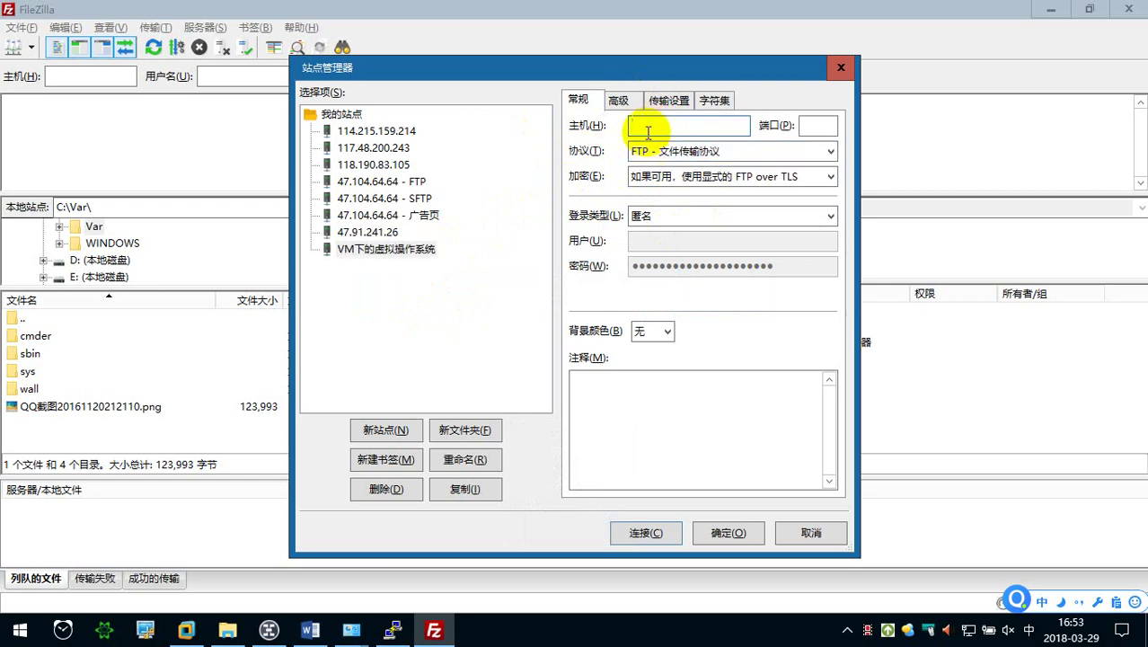
text(192.168.21.128)
click(819, 125)
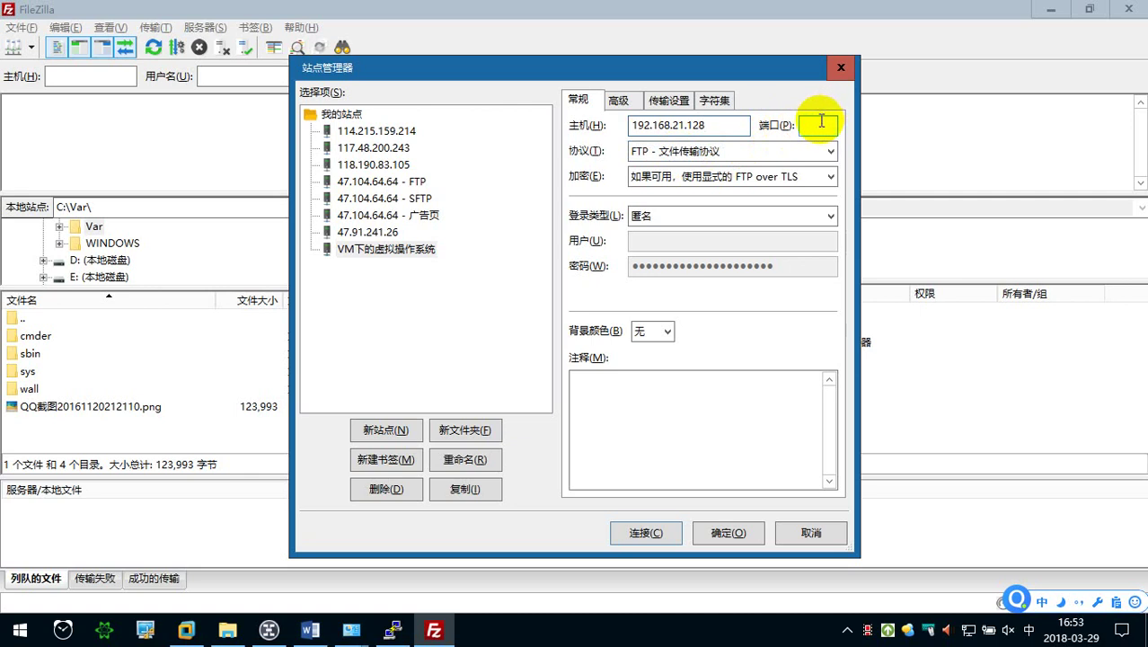
text(22)
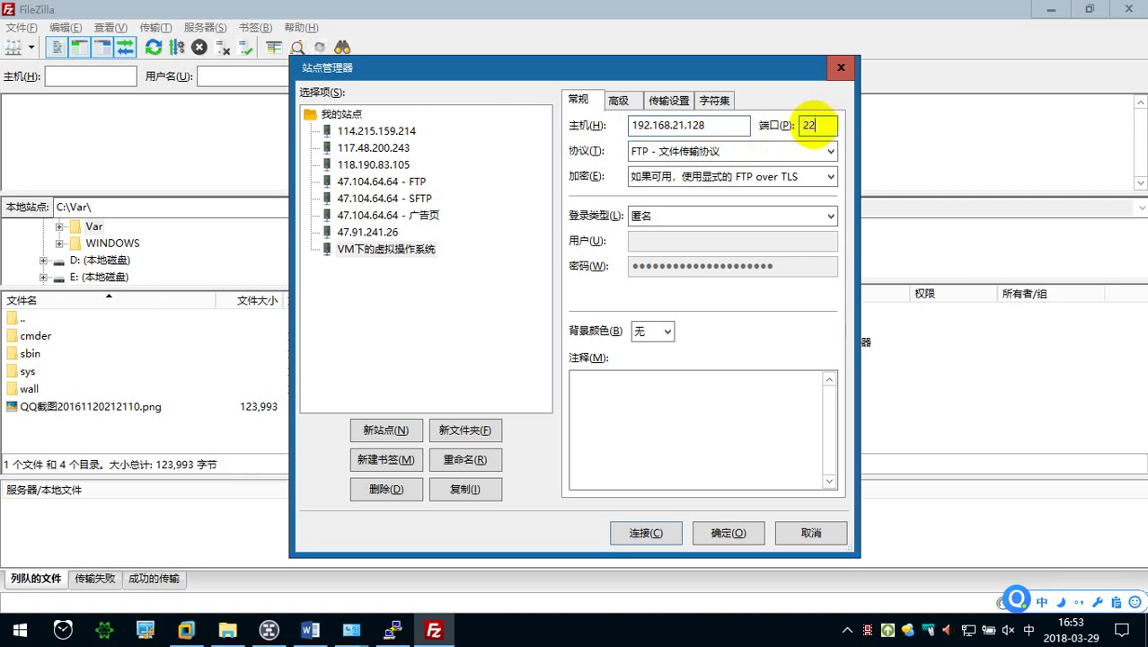
click(642, 155)
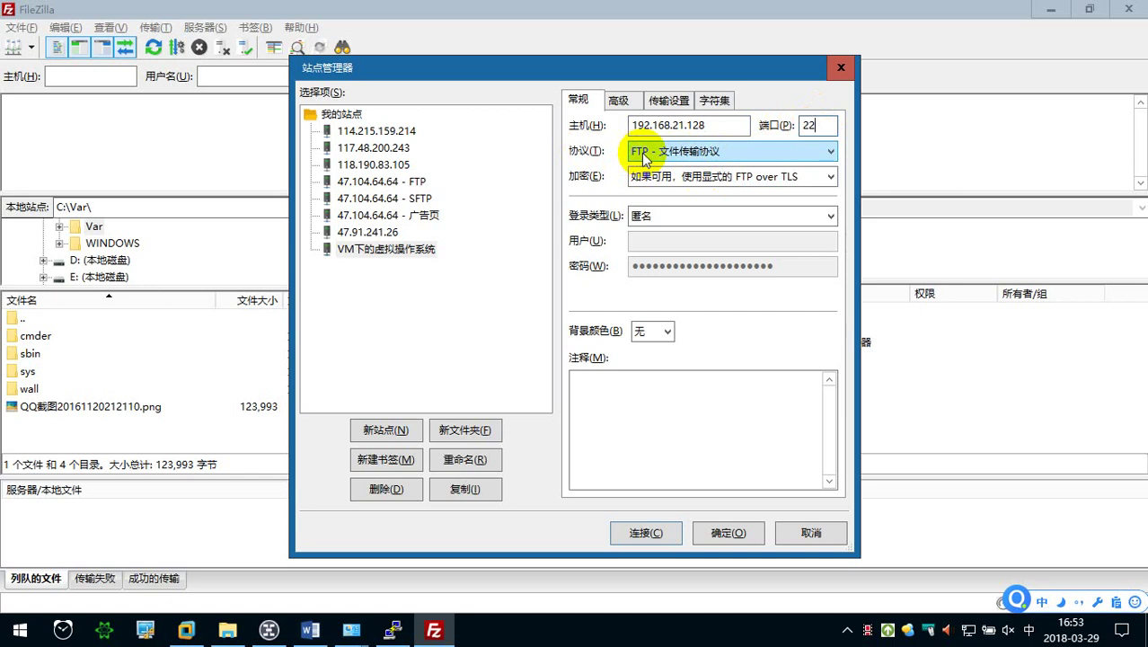
Choose SFTP - SSH File Transfer Protocol as the VM site's protocol.
click(643, 153)
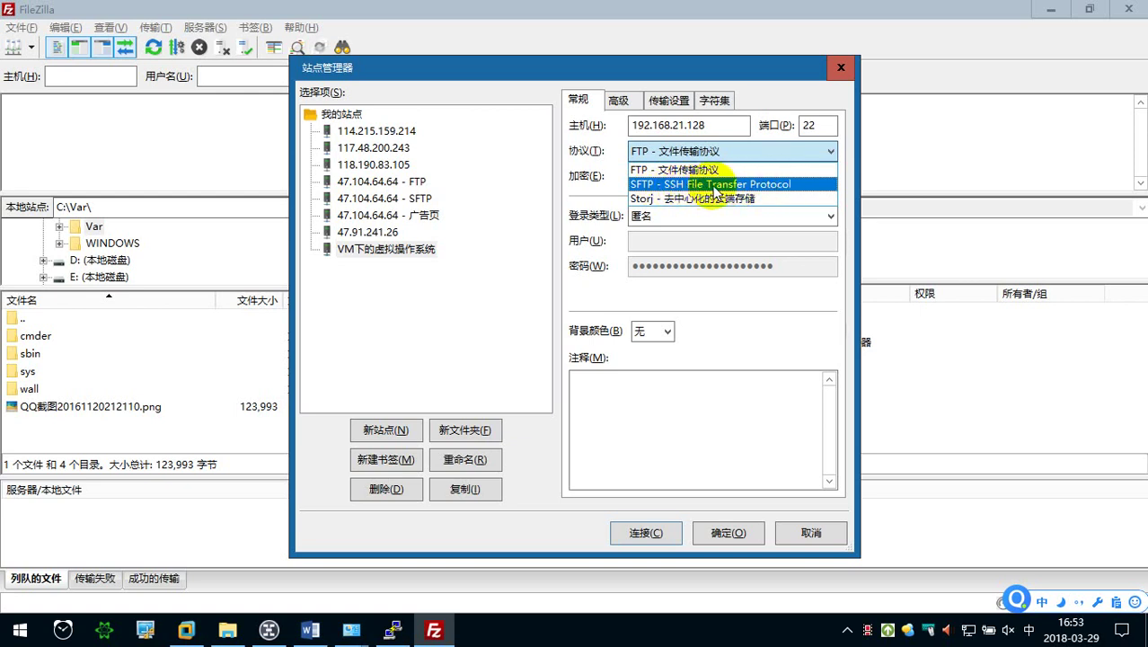
click(774, 186)
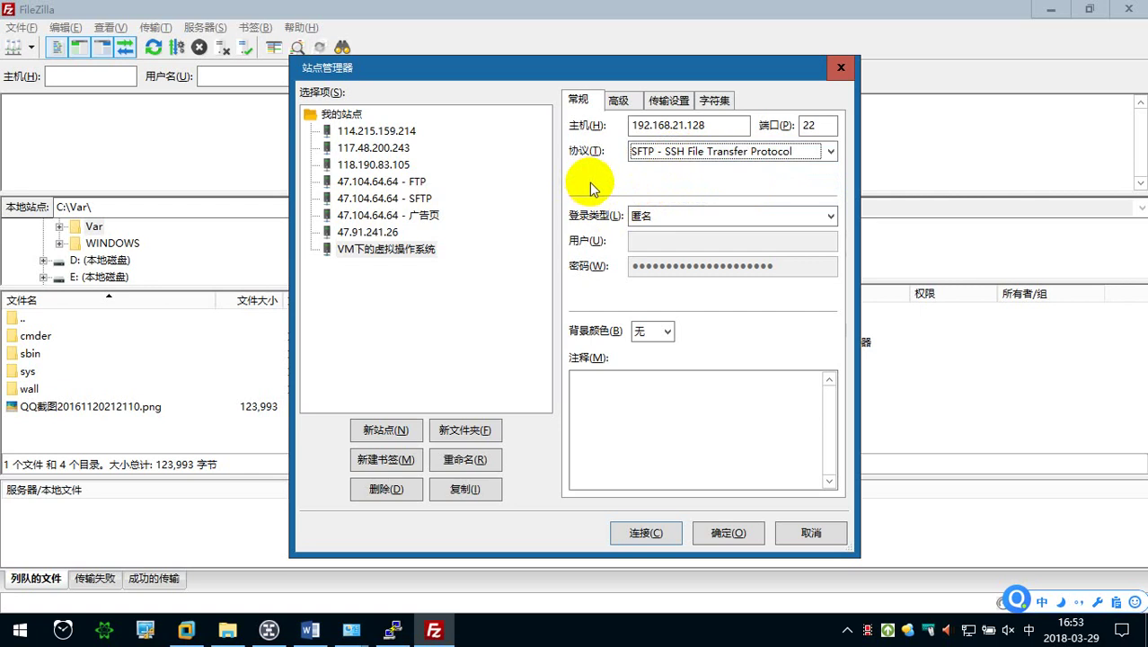
Set logon type to 正常 (Normal) with user root and enter the account password.
click(715, 218)
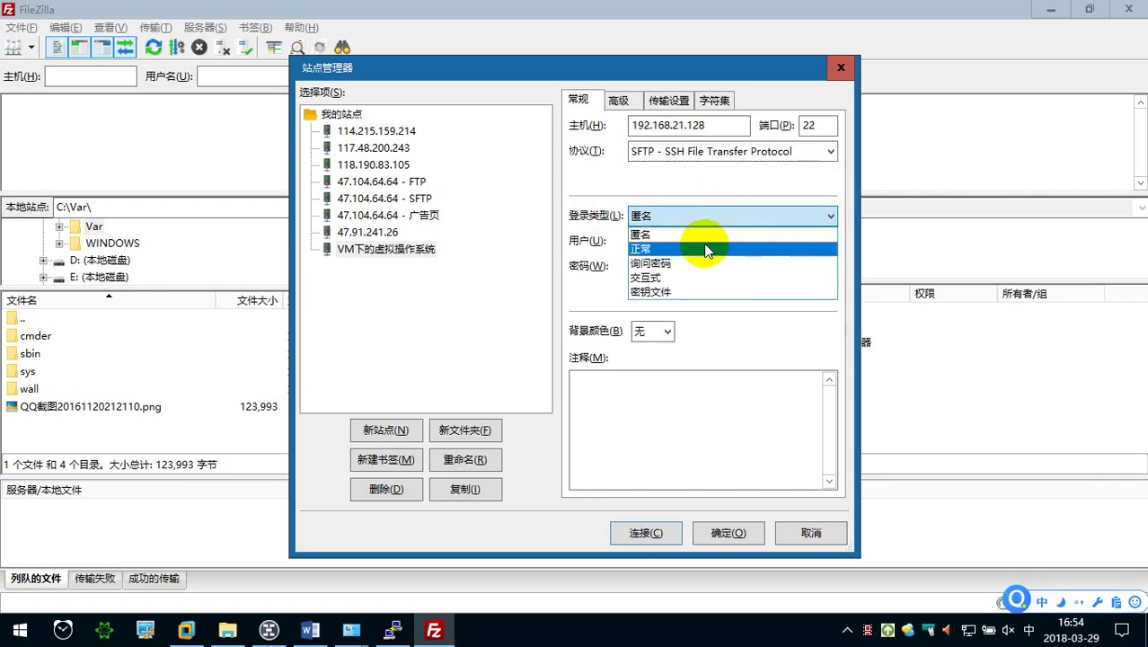
click(706, 249)
click(705, 243)
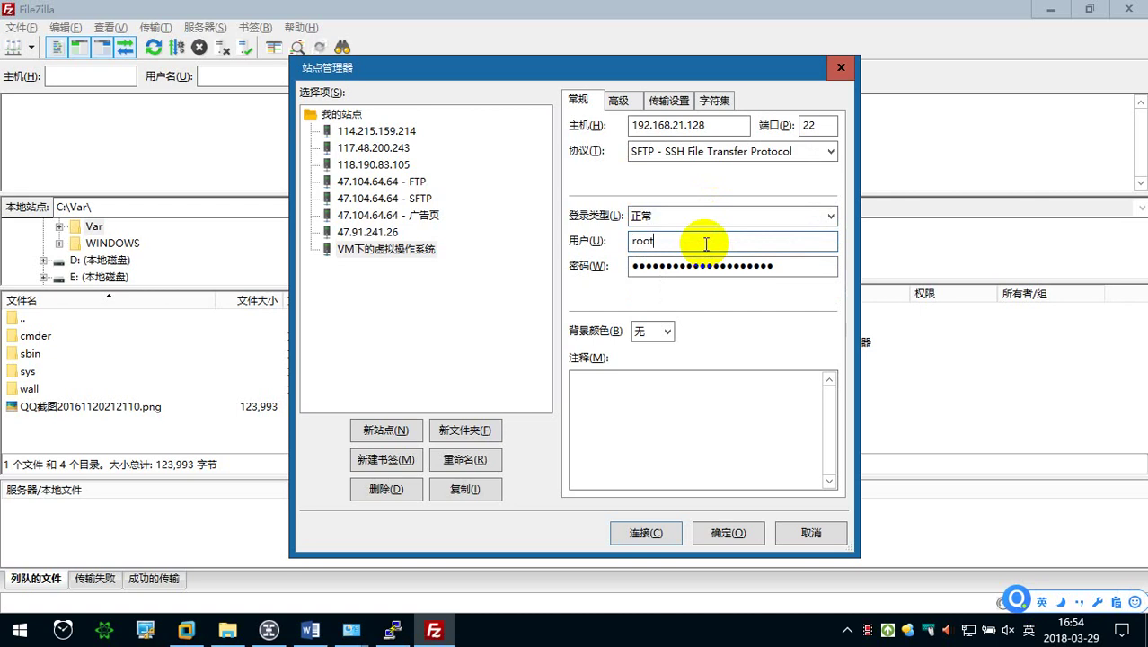
key(Tab)
key(BackSpace)
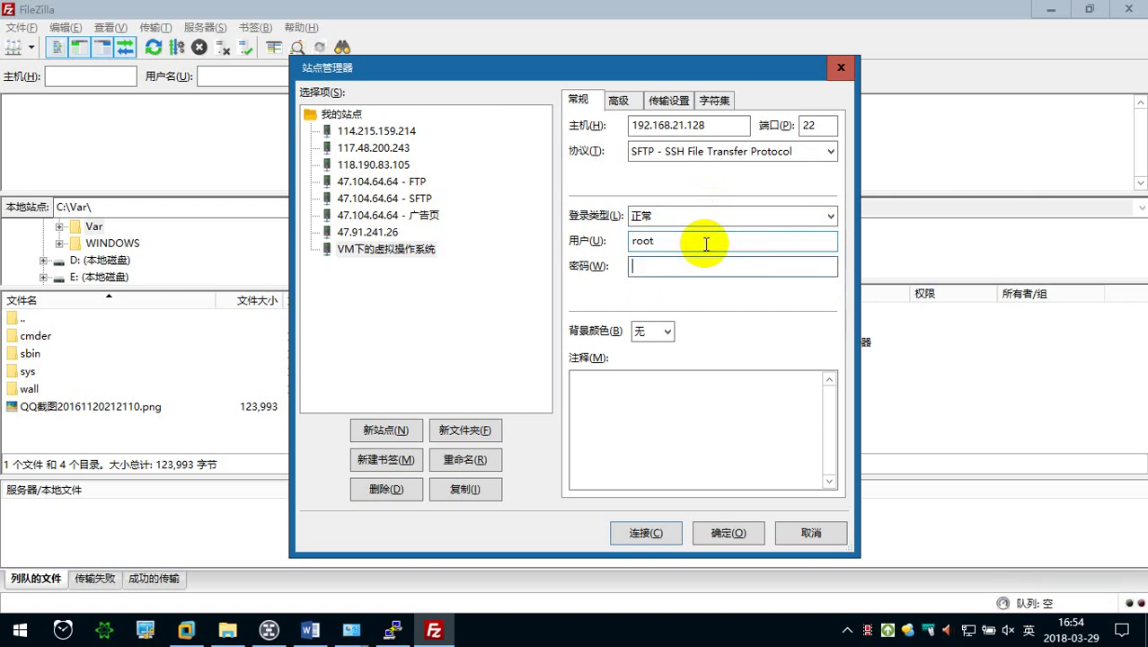
key(Caps_Lock)
key(Caps_Lock)
text(a)
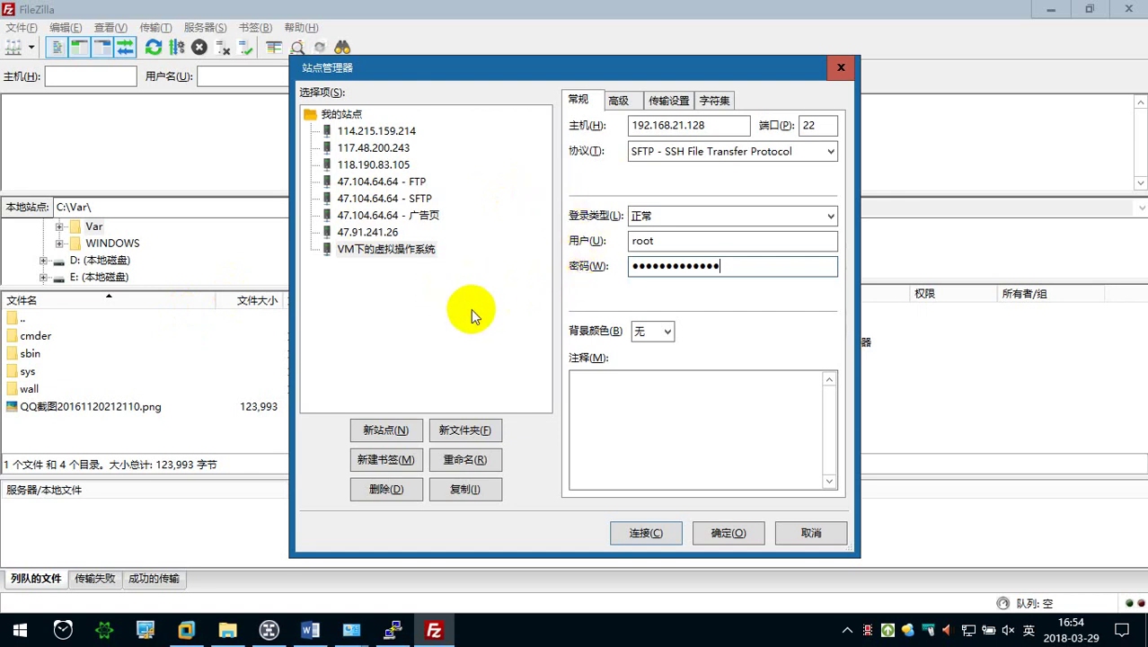
key(F1)
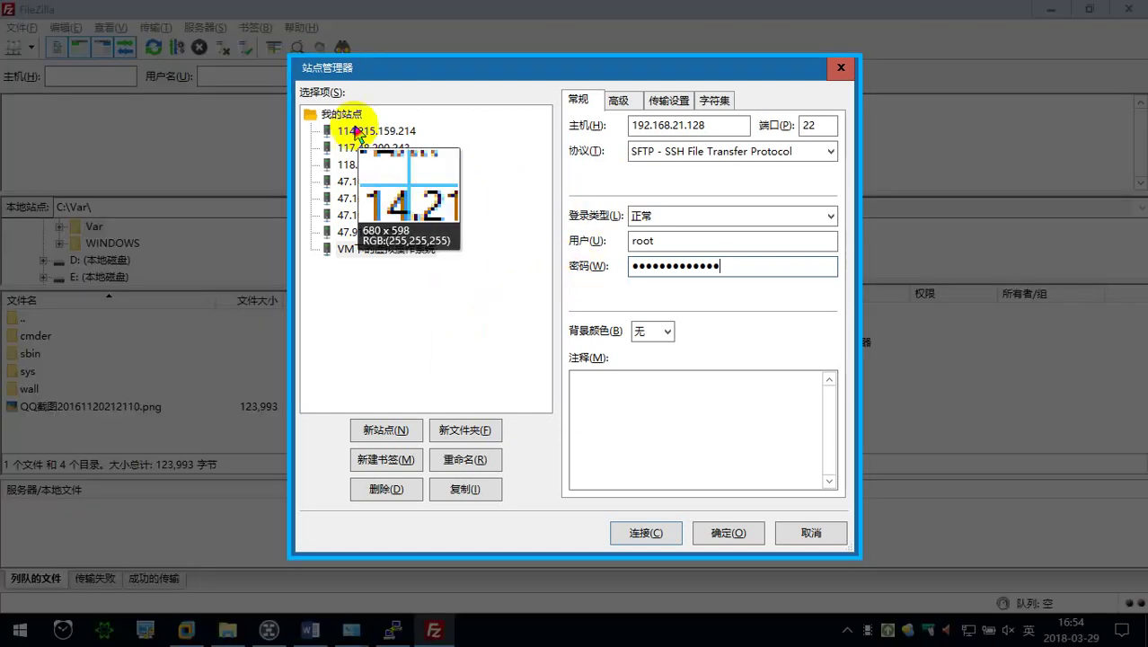
Capture the Site Manager window and blur the other saved sites' IP addresses with a large mosaic brush.
click(294, 61)
click(563, 573)
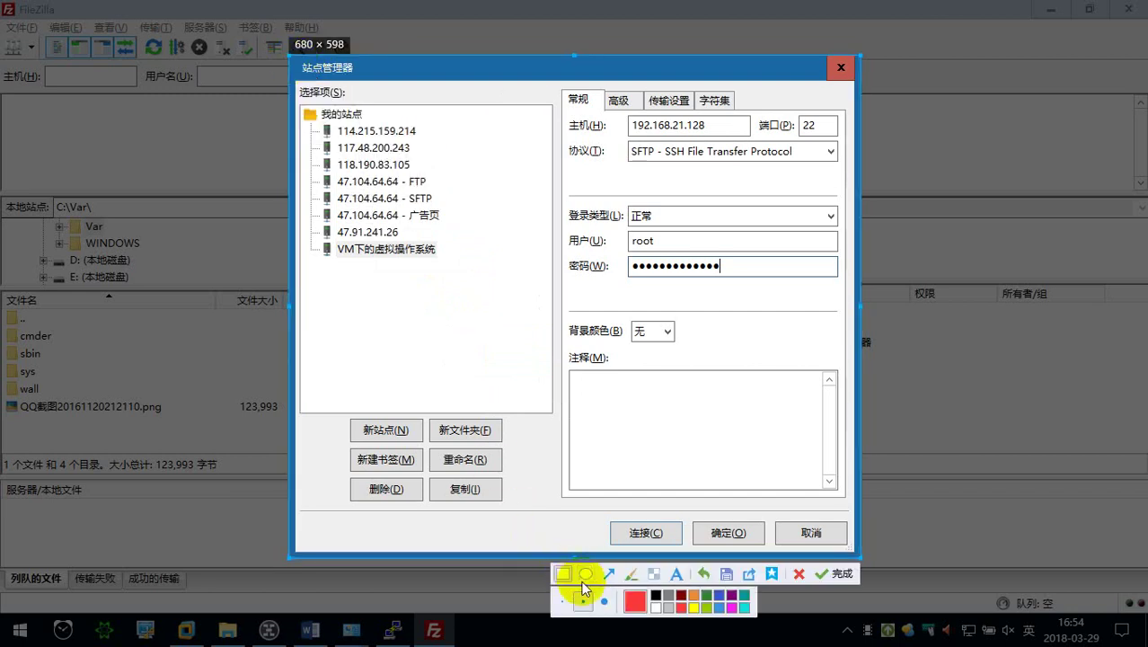
click(653, 573)
click(604, 602)
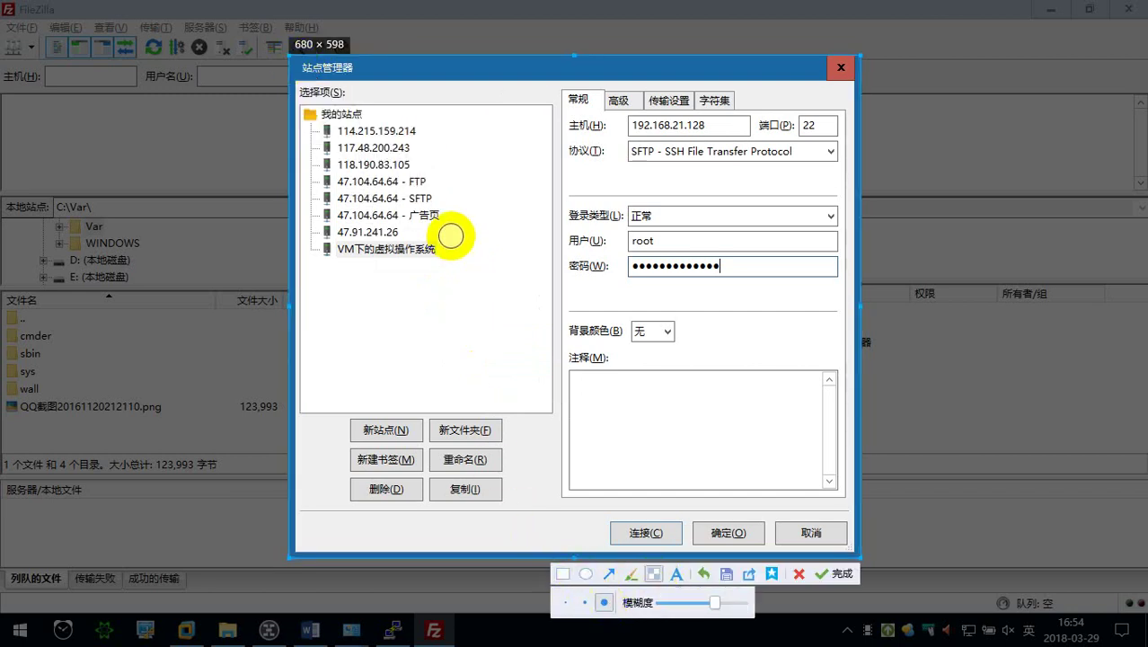
mouse_move(438, 231)
mouse_down()
mouse_move(289, 210)
mouse_move(285, 184)
mouse_move(325, 146)
mouse_move(358, 197)
mouse_move(324, 136)
mouse_move(432, 155)
mouse_move(371, 225)
mouse_move(315, 223)
mouse_move(333, 223)
mouse_up()
Draw arrows marking where new sites are created, the rename step, and the site name.
click(608, 573)
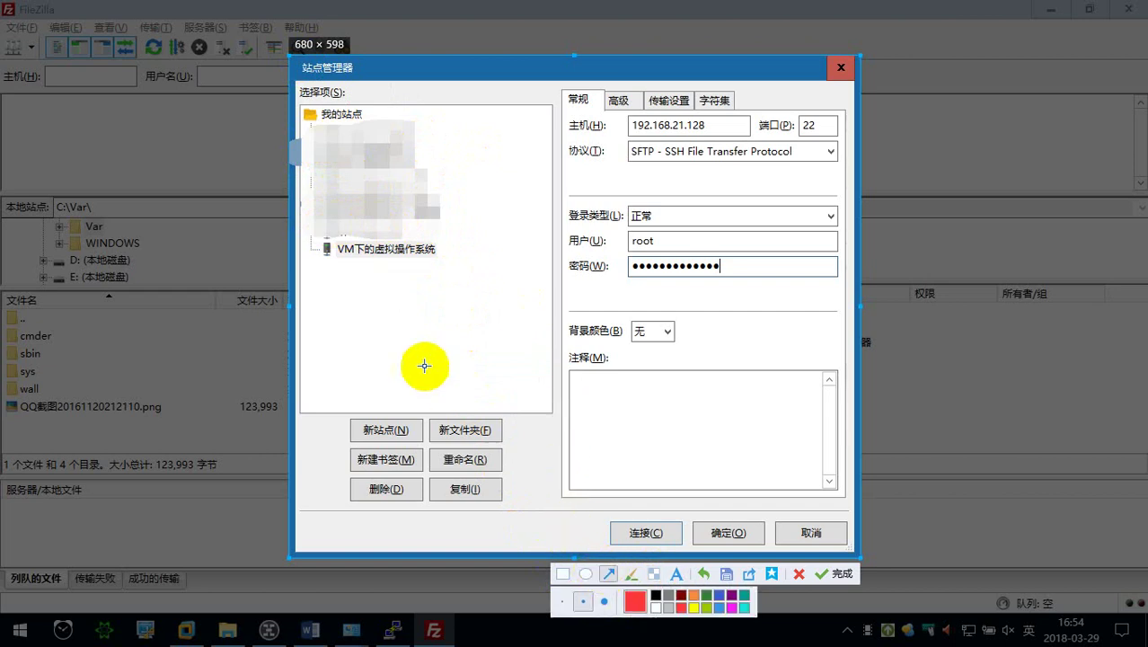
drag(327, 349, 370, 424)
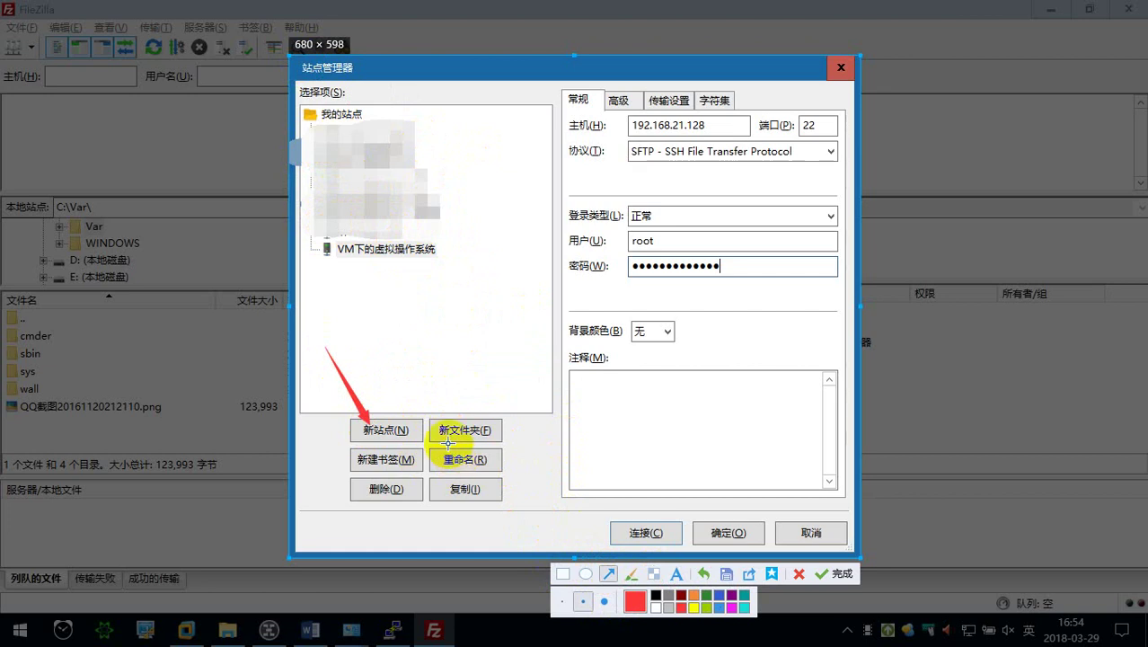
drag(536, 432, 498, 455)
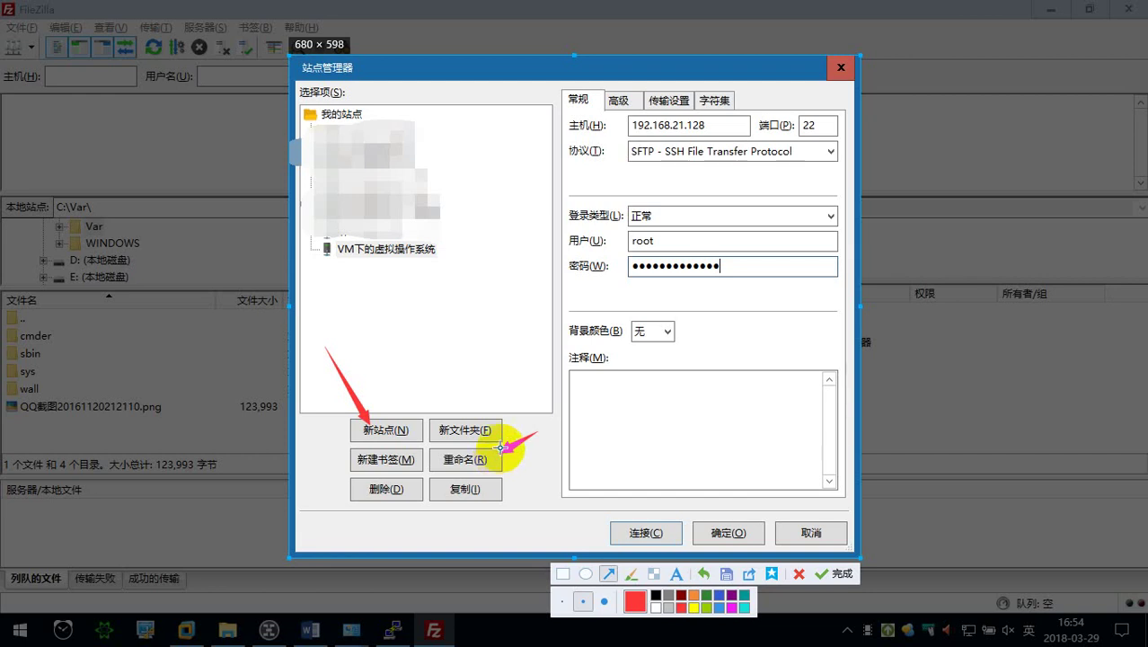
drag(460, 456, 371, 256)
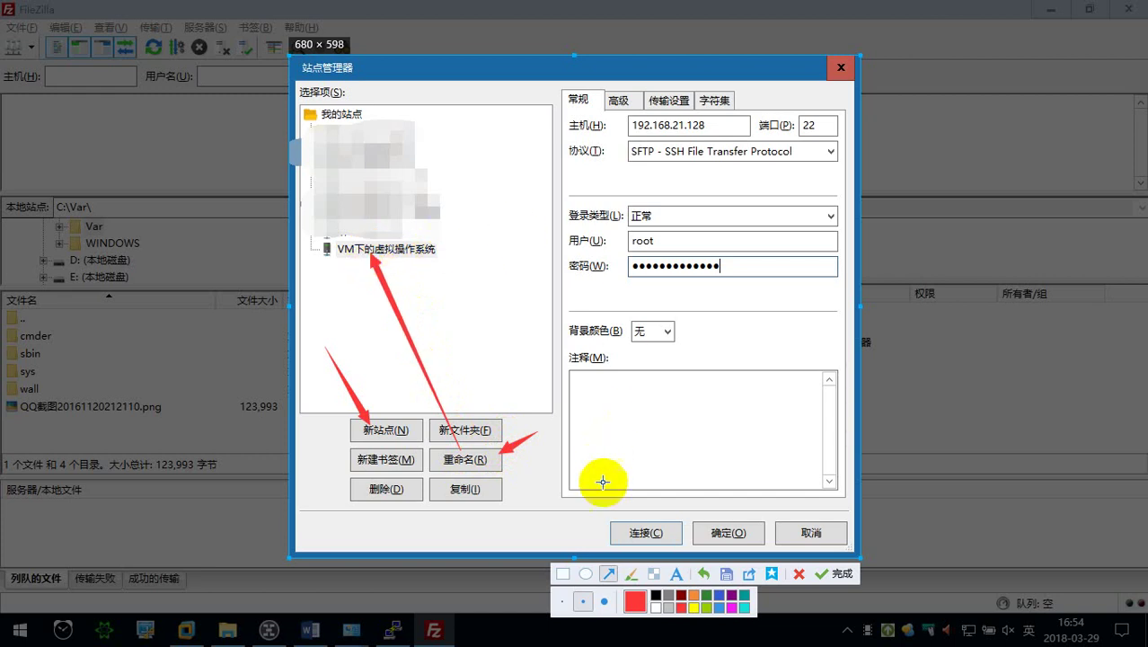
Box the host, port and protocol fields and the login type, user and password fields in red.
click(562, 573)
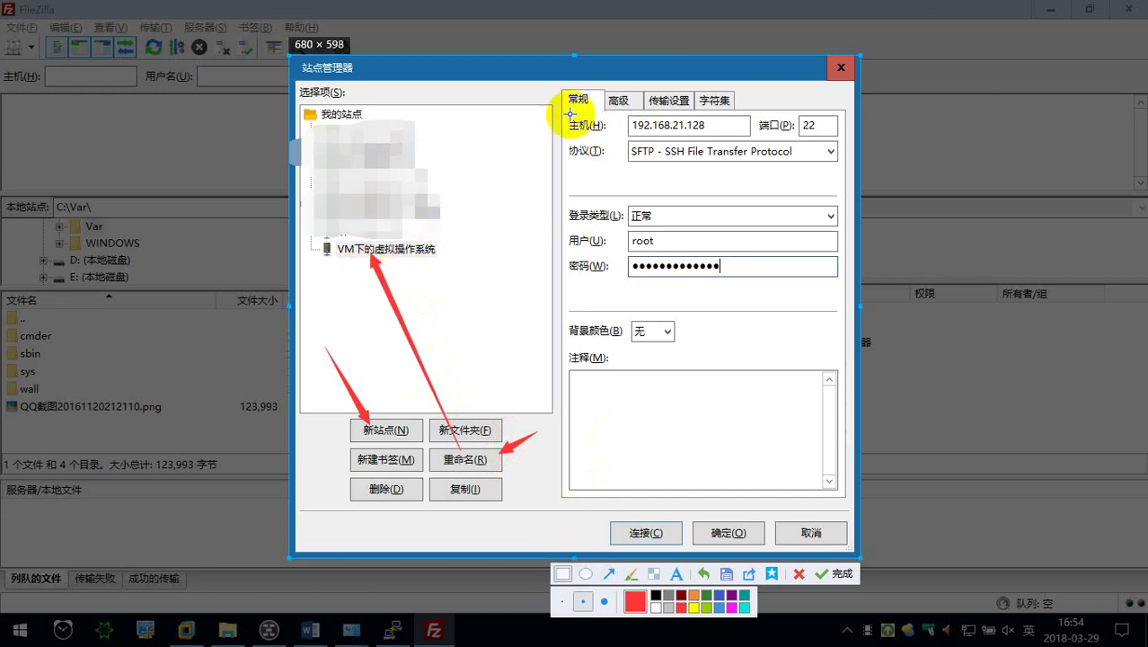
drag(563, 115, 844, 166)
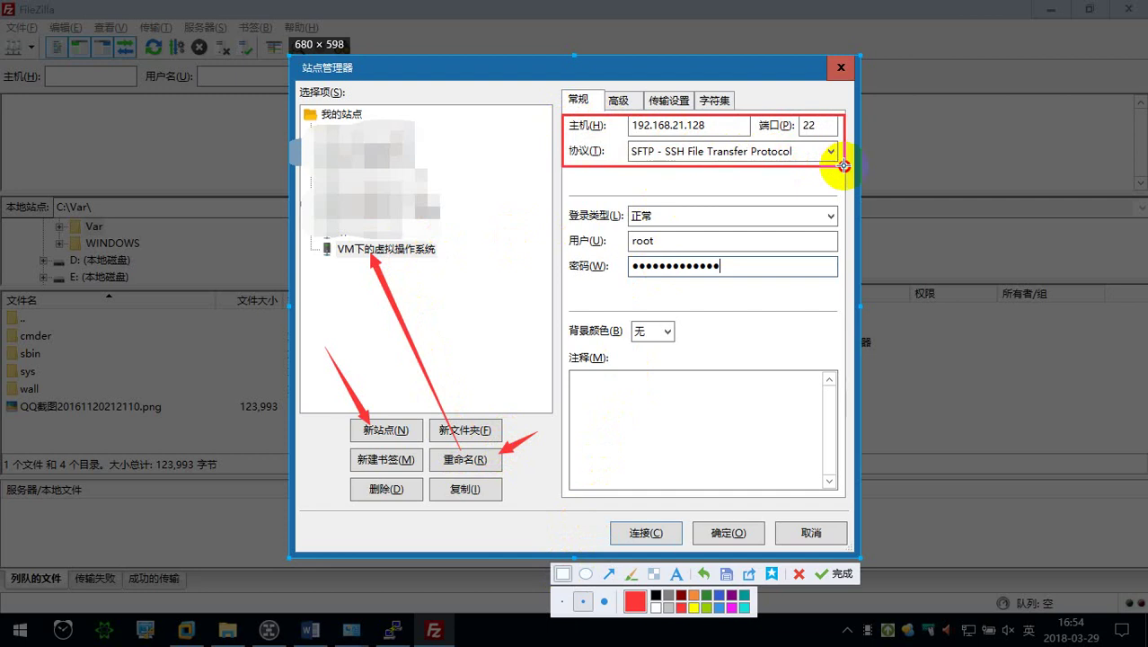
drag(569, 199, 844, 275)
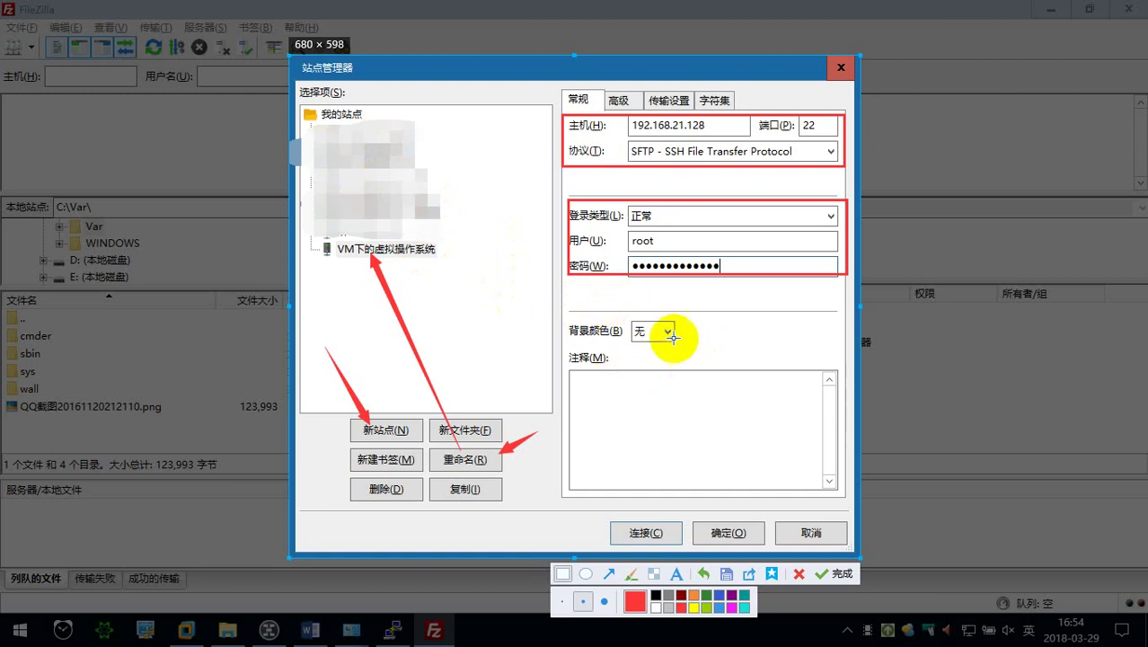
click(608, 573)
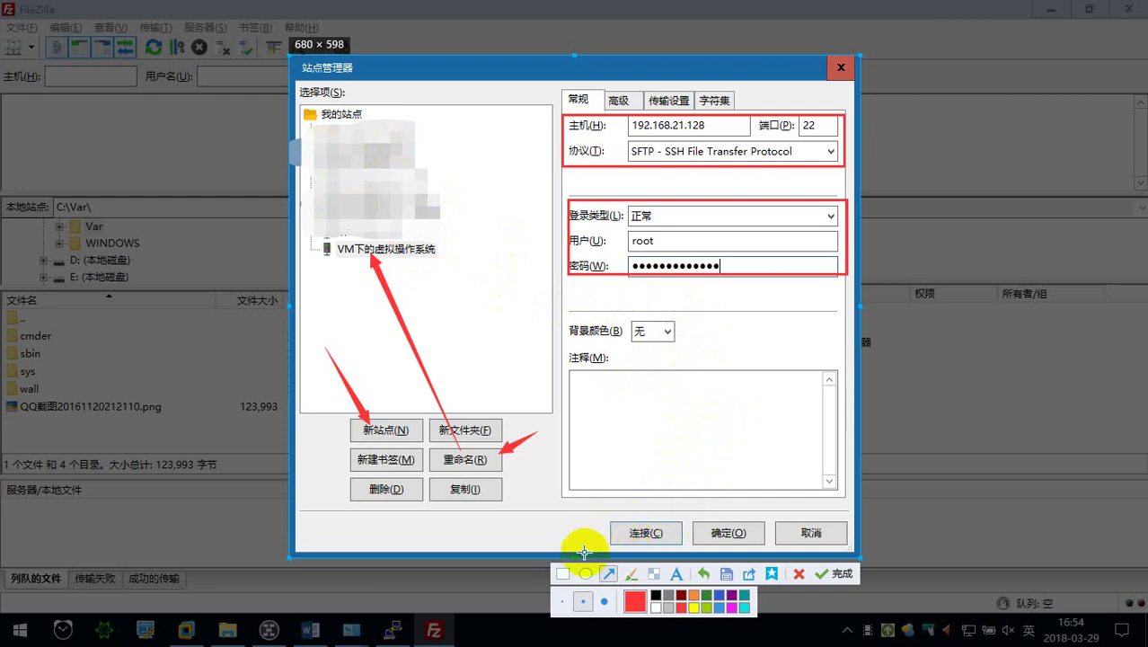
Box the finishing options in red, point an arrow at them, and add the note 如果想要立即连接选择“连接”。否则确定即可.
click(563, 573)
mouse_move(589, 513)
mouse_down()
mouse_move(685, 540)
mouse_move(769, 545)
mouse_up()
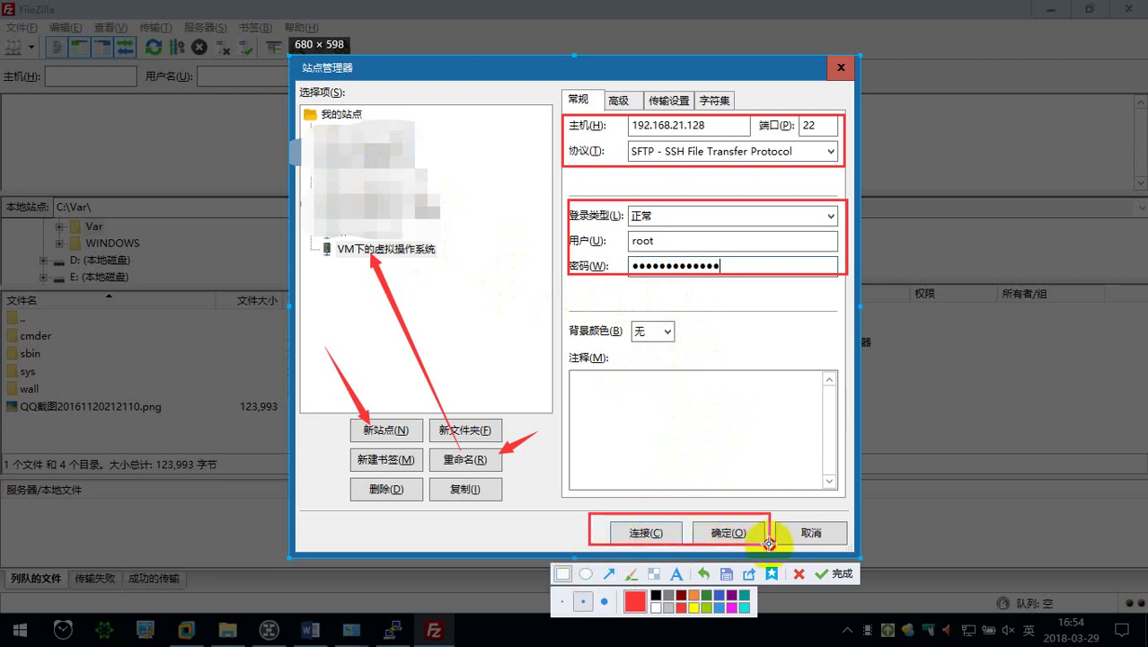
click(608, 573)
drag(689, 444, 648, 510)
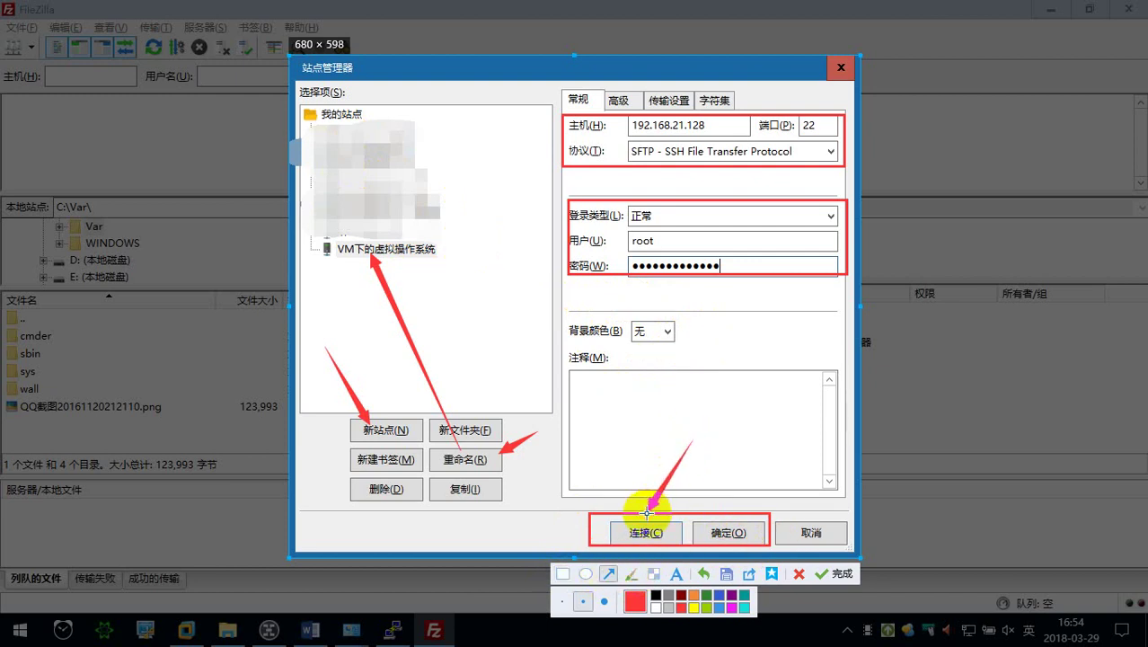
click(676, 573)
click(587, 392)
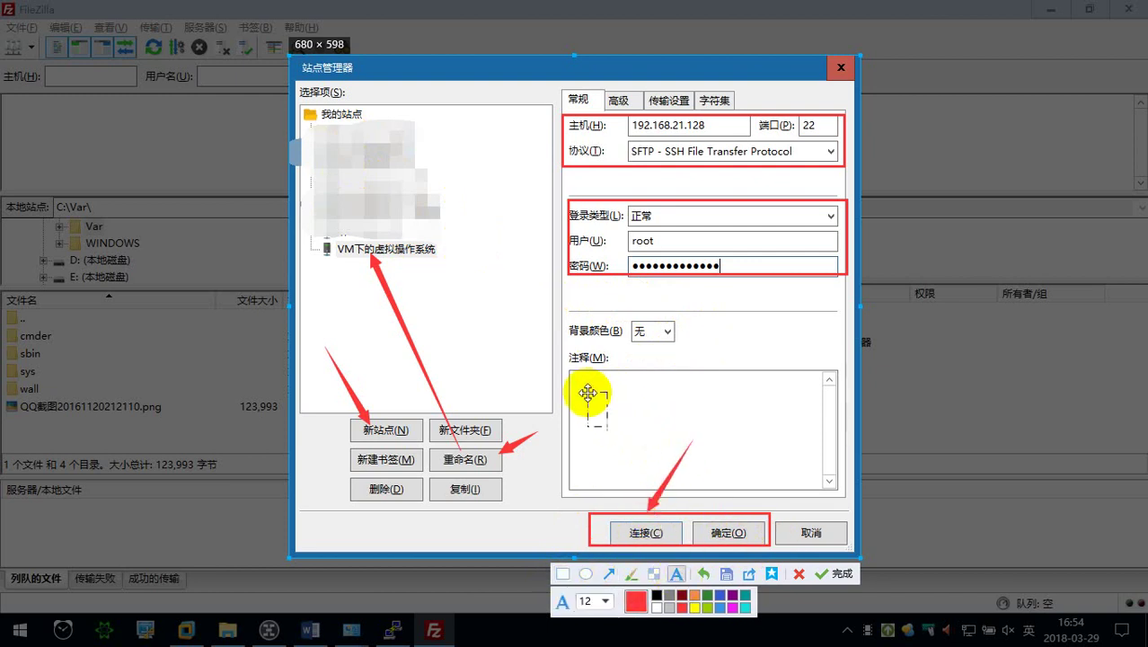
text(如果想)
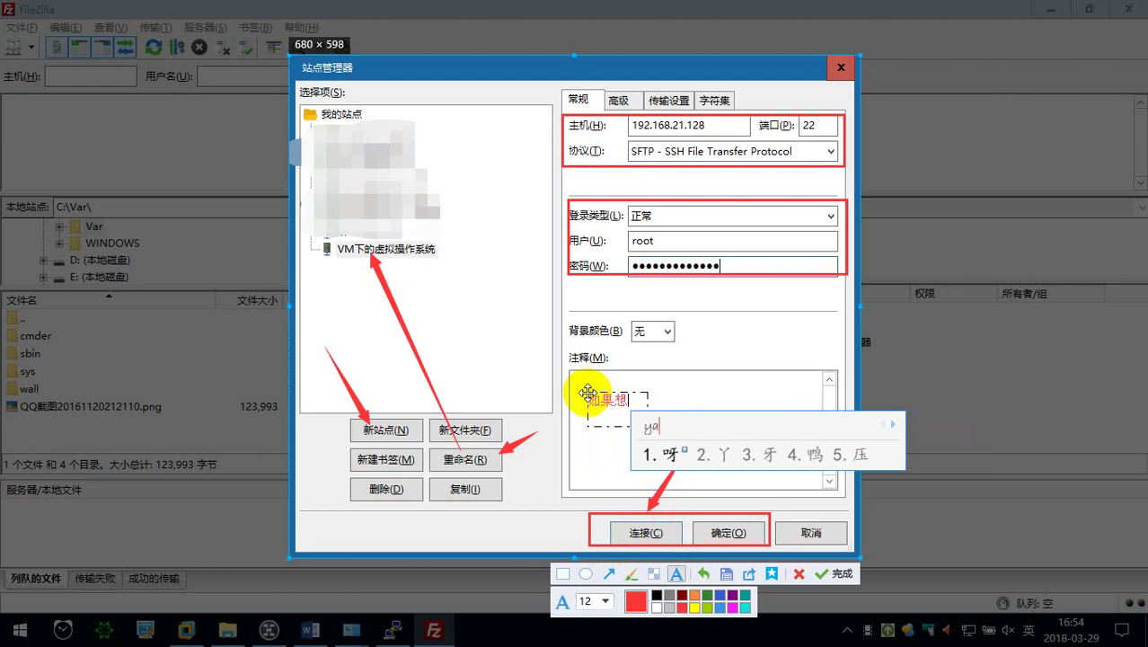
text(要立即)
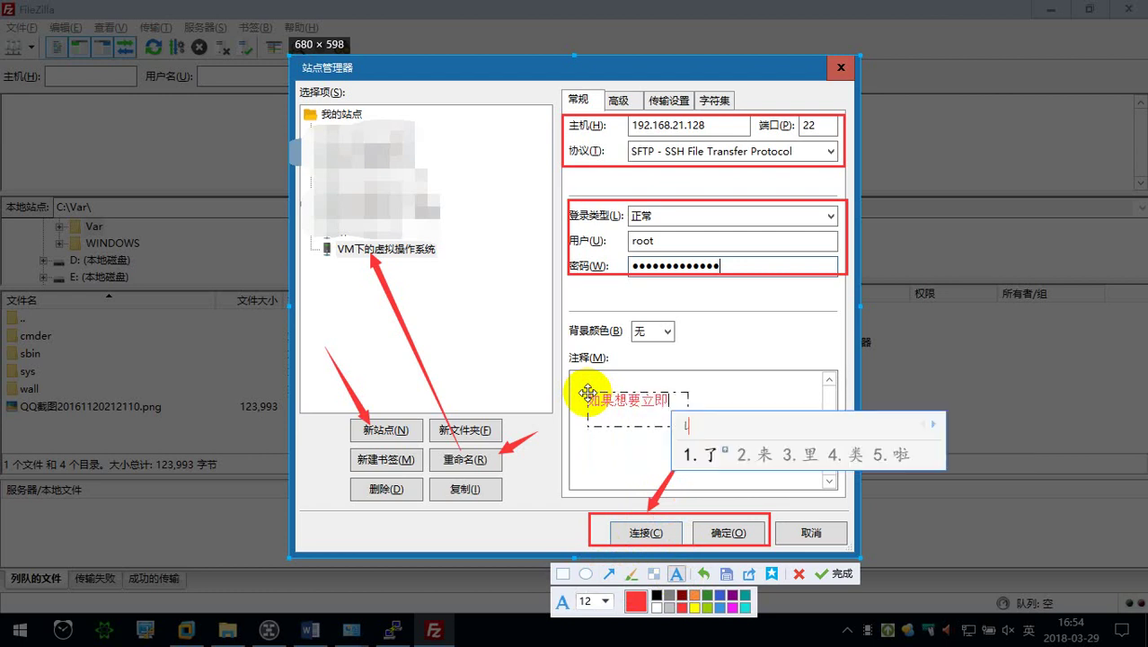
text(连接选择)
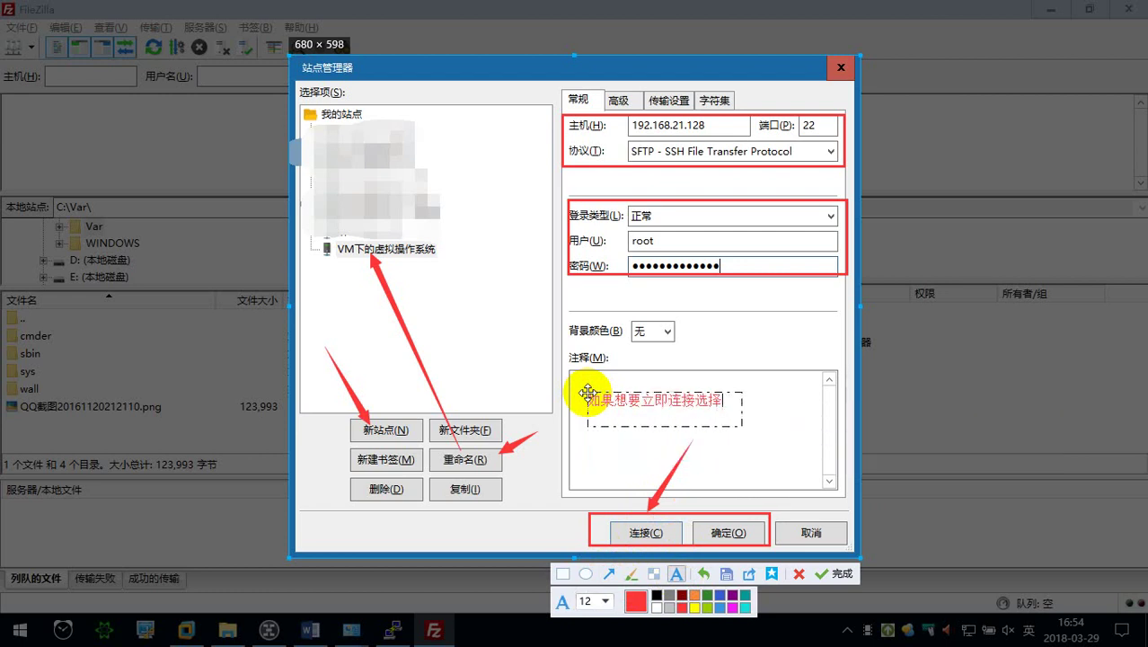
text(“连接”)
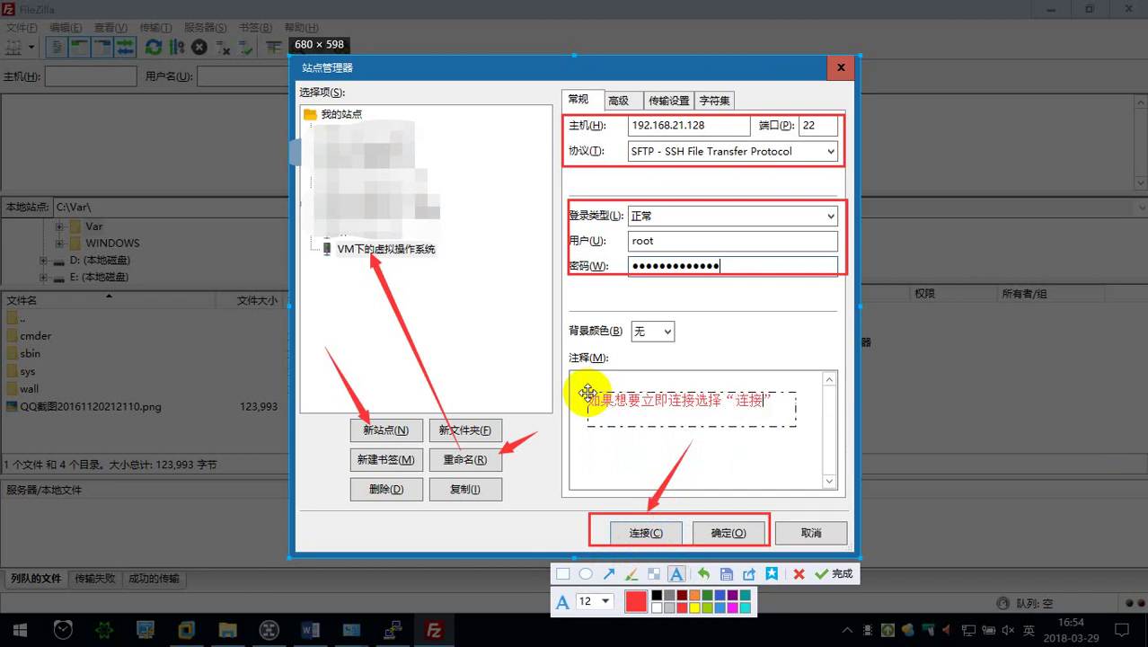
text(。否则确定即可)
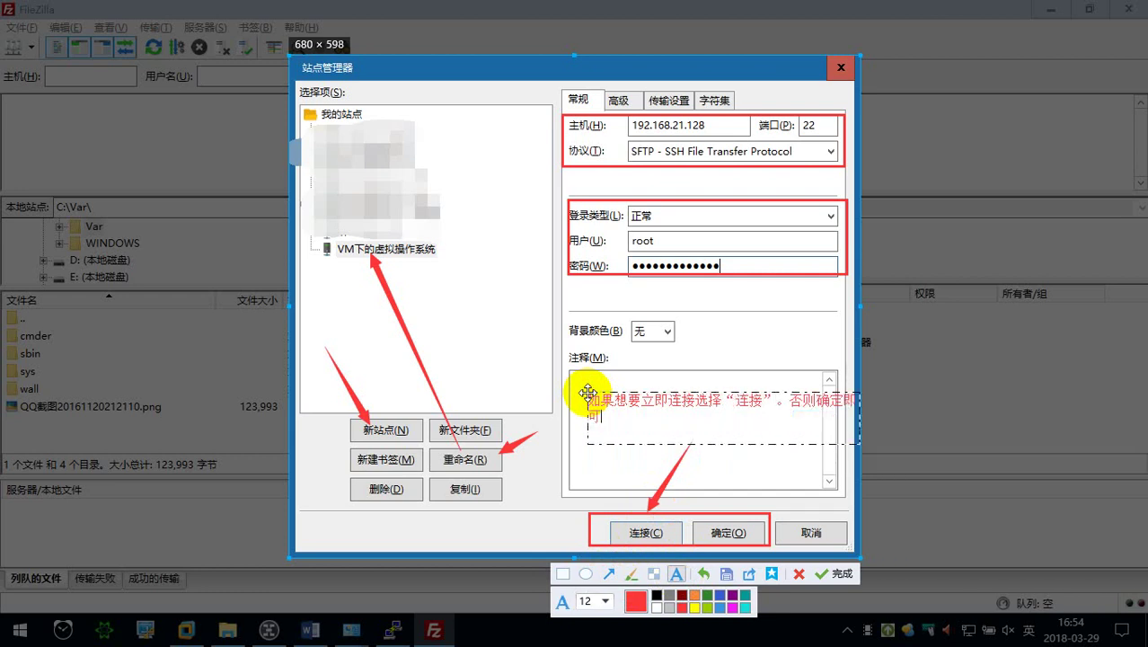
click(836, 573)
Paste the annotated Site Manager capture into the Word notes, then return to Site Manager.
click(309, 629)
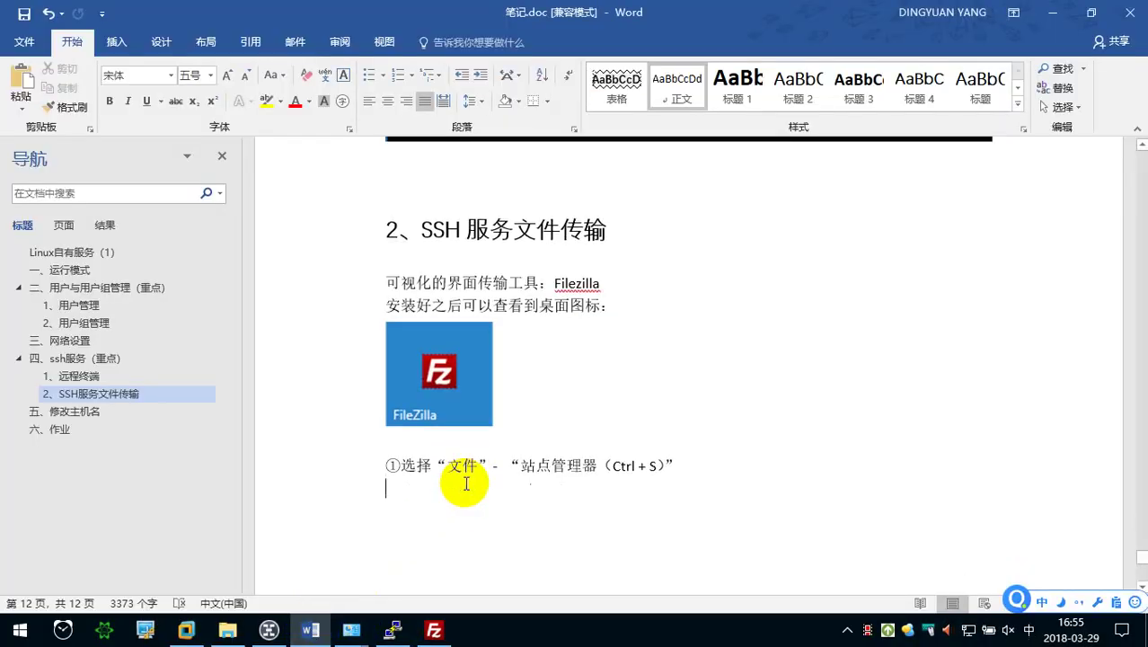
scroll(472, 449, down, 1)
key(ctrl+v)
scroll(479, 410, down, 1)
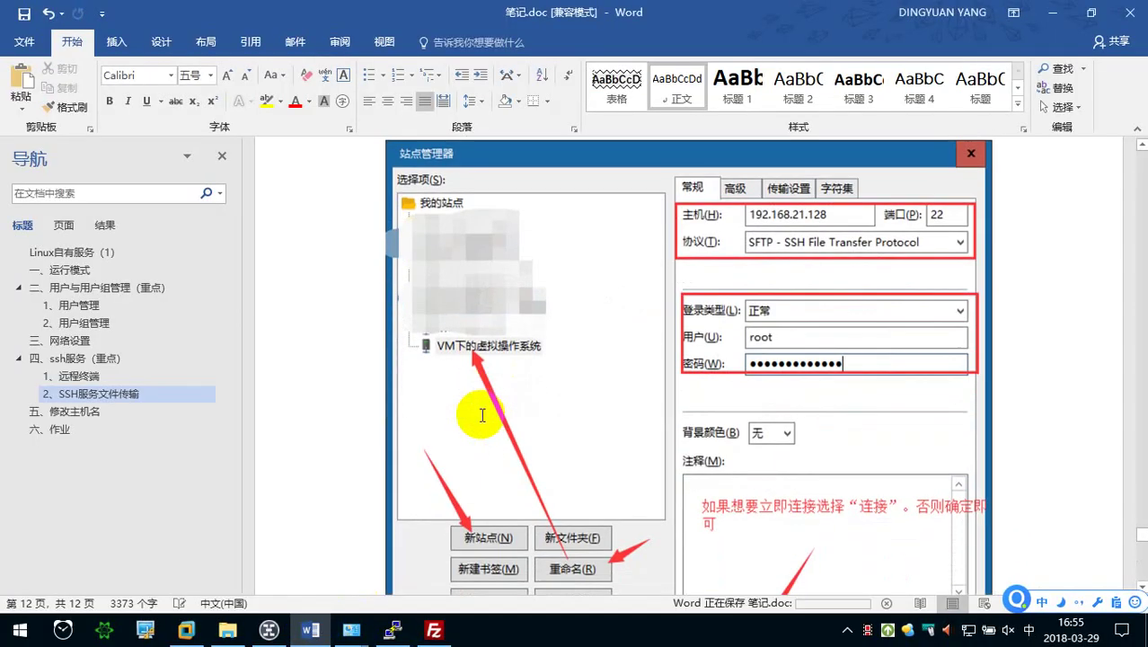
click(433, 626)
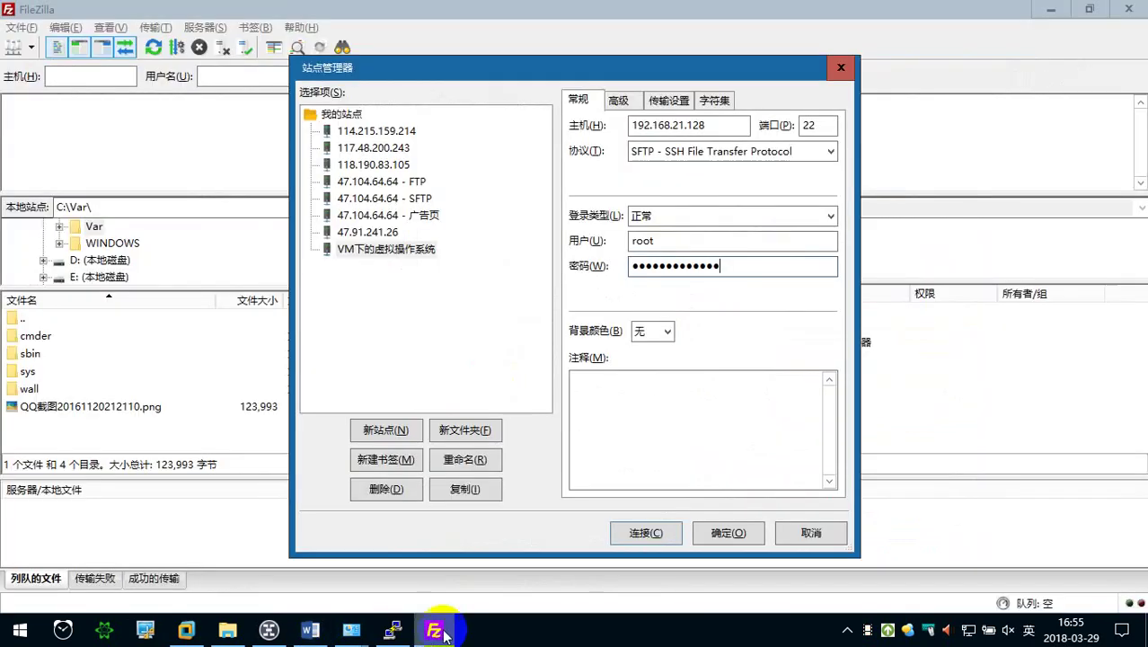
Save the VM site with 确定 instead of connecting, and open the saved-sites dropdown.
click(728, 533)
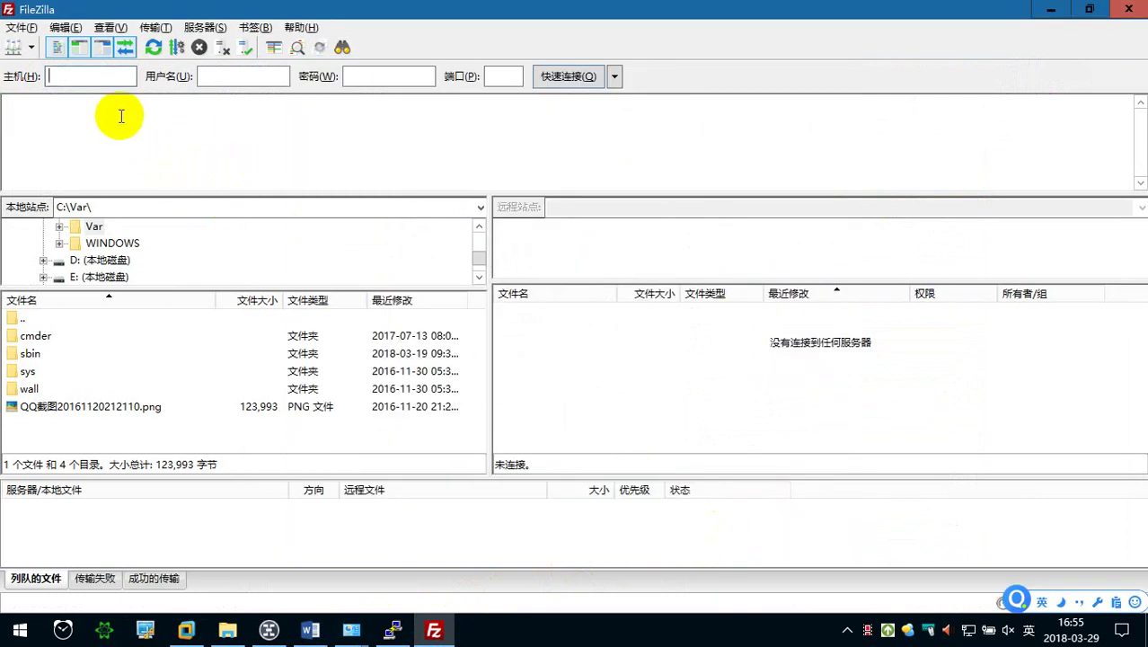
click(31, 50)
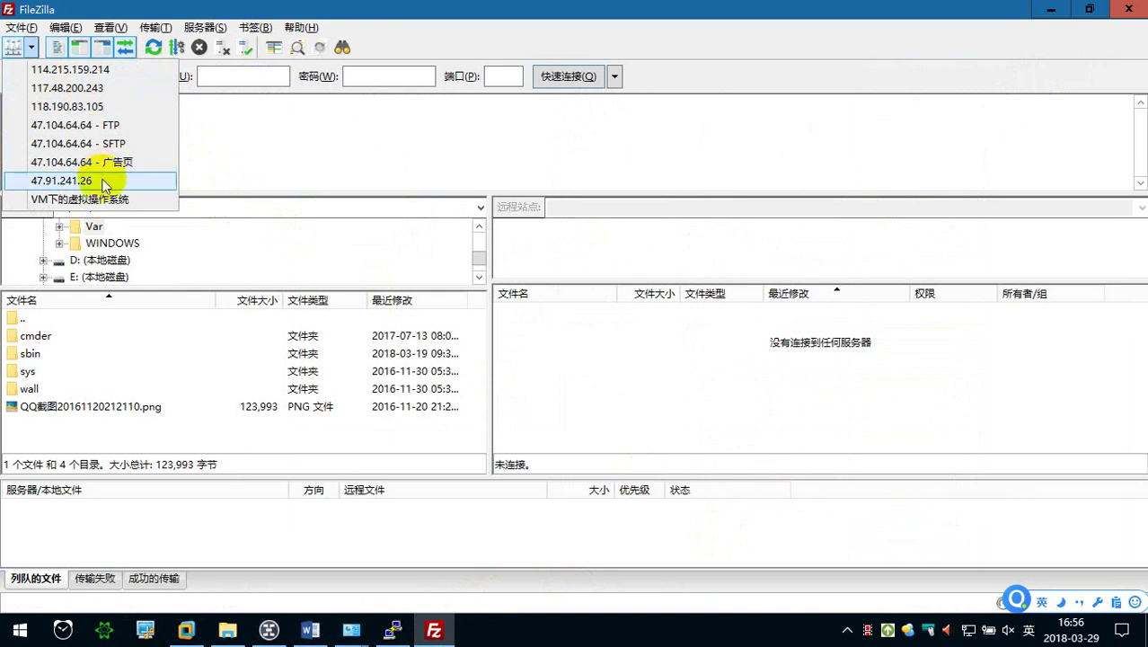
Connect to the 'VM下的虚拟操作系统' site and select the remote path /root.
click(101, 200)
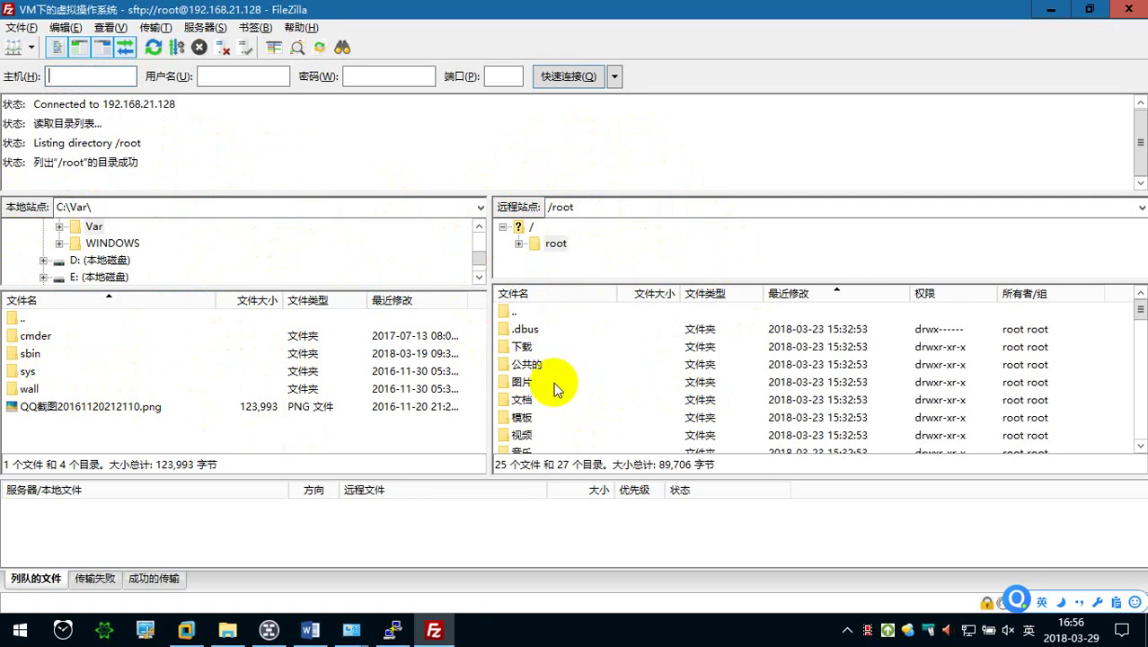
drag(575, 207, 547, 206)
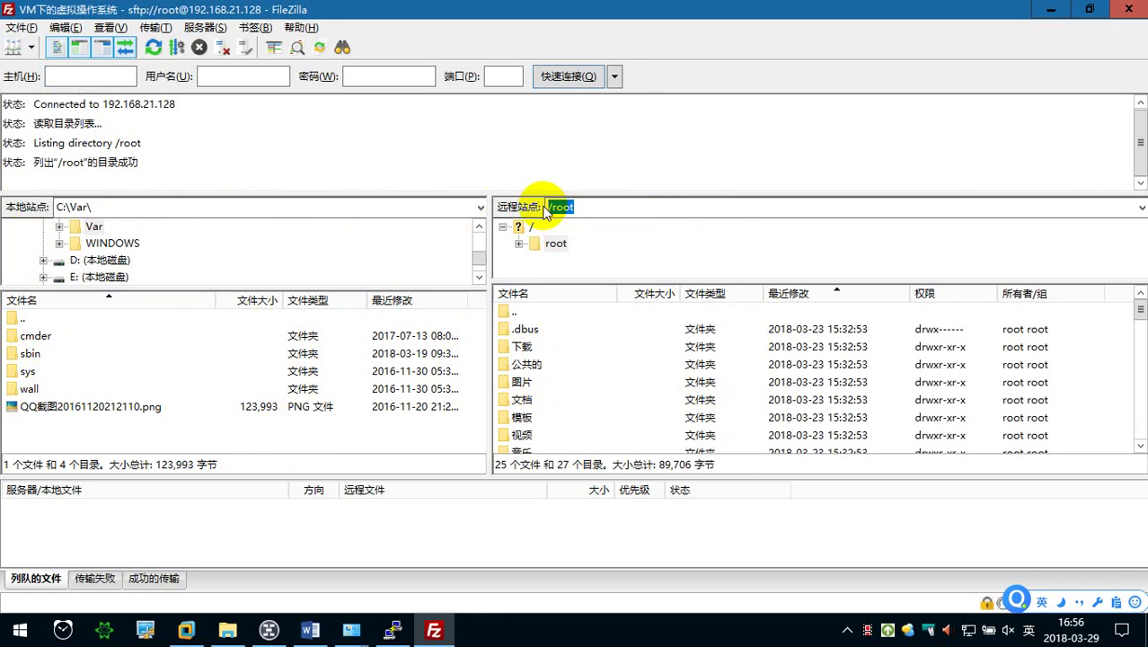
Go up from /root to the remote / directory and browse folders such as root and .pulse.
click(525, 315)
double_click(525, 315)
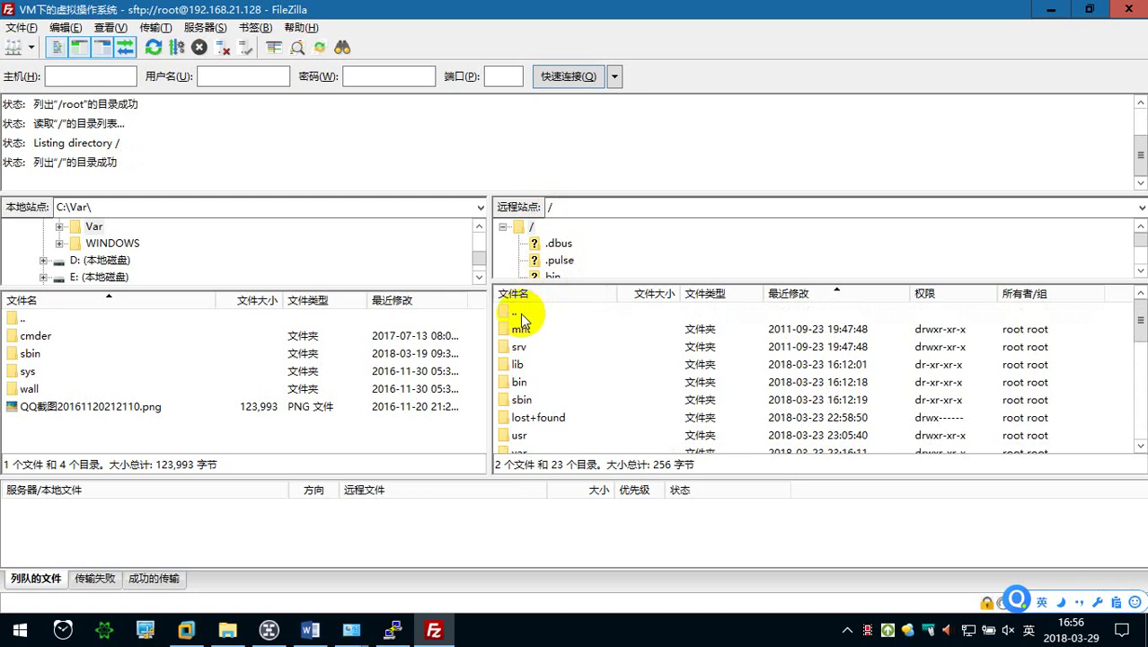
double_click(520, 314)
scroll(530, 341, down, 6)
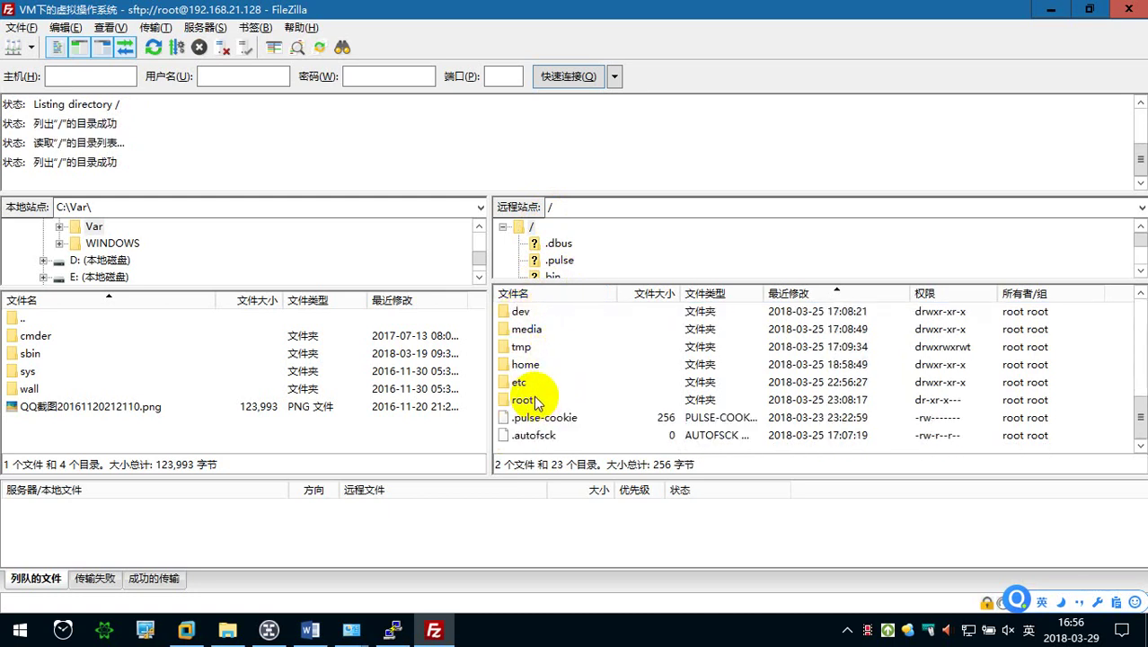
click(537, 400)
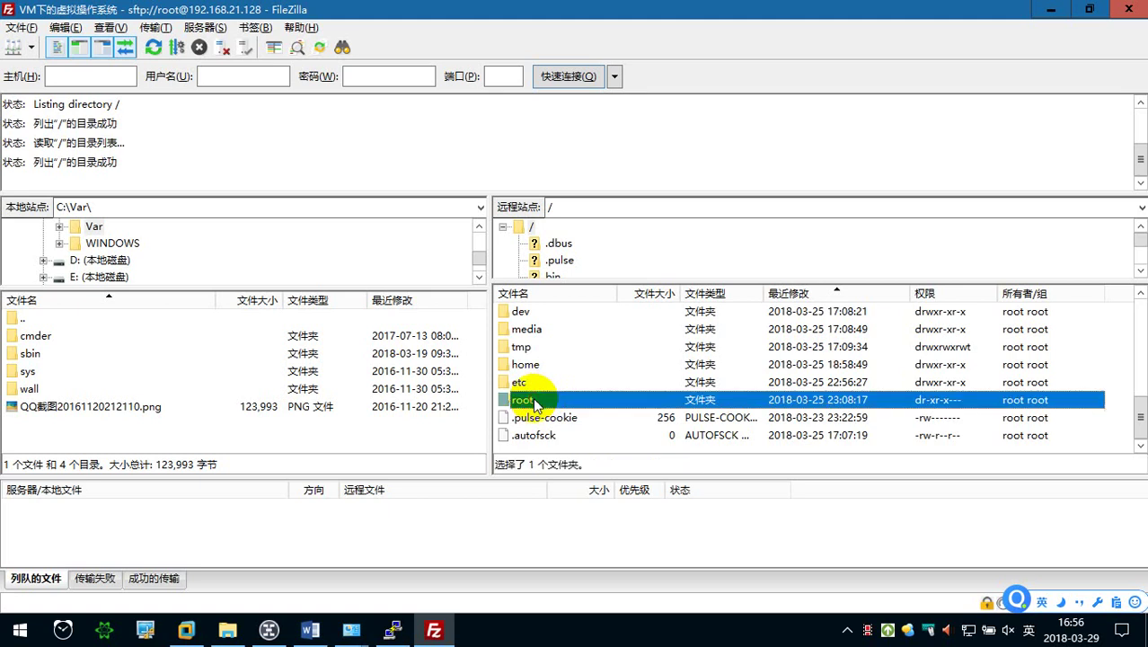
scroll(534, 404, up, 1)
scroll(535, 400, up, 1)
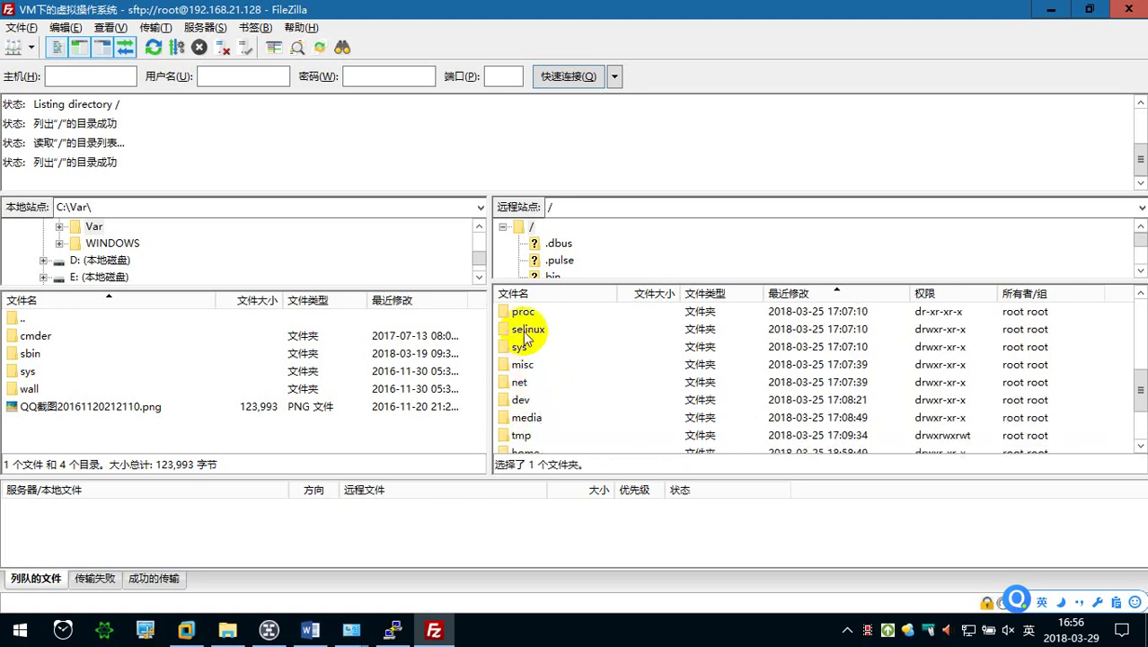
scroll(528, 368, up, 1)
scroll(530, 368, up, 3)
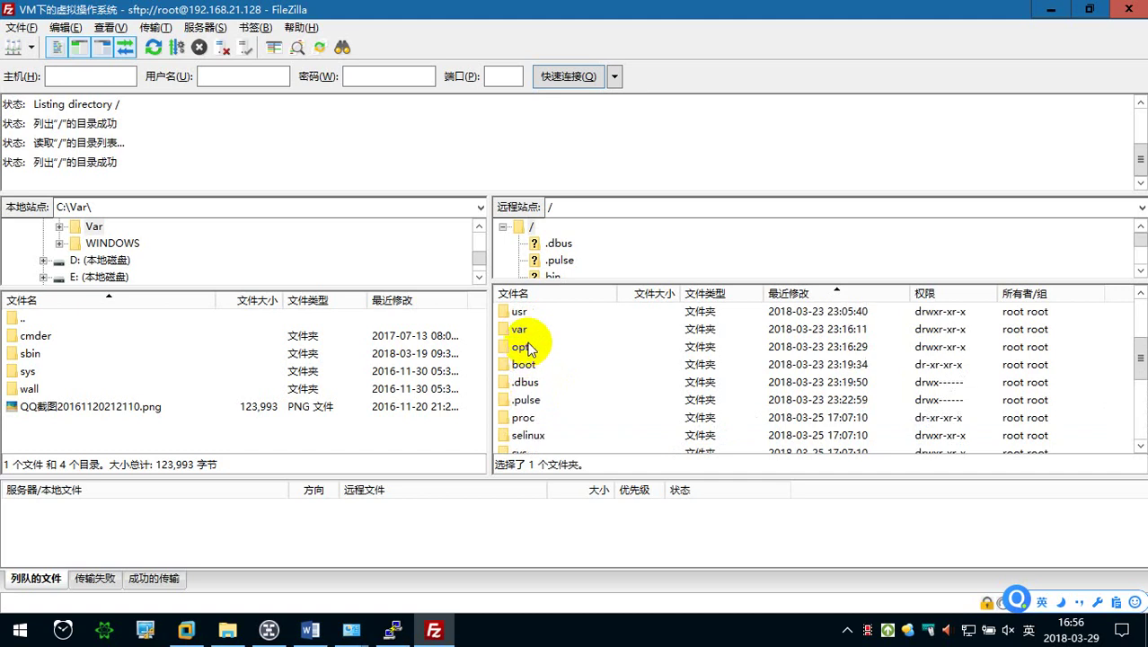
scroll(539, 359, down, 2)
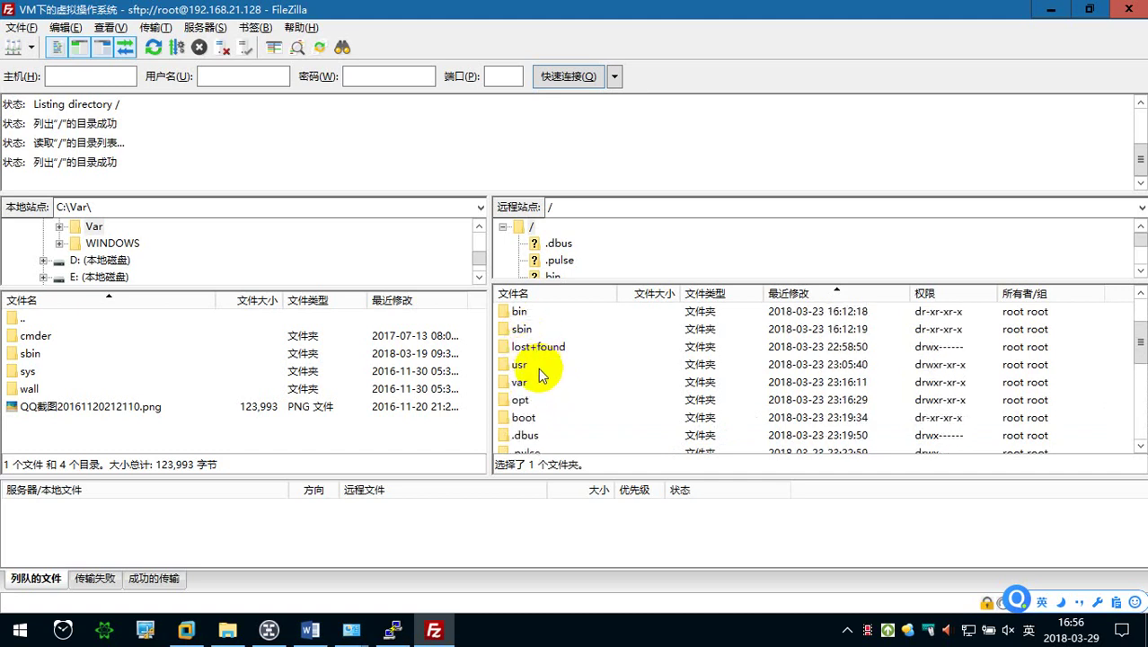
click(527, 406)
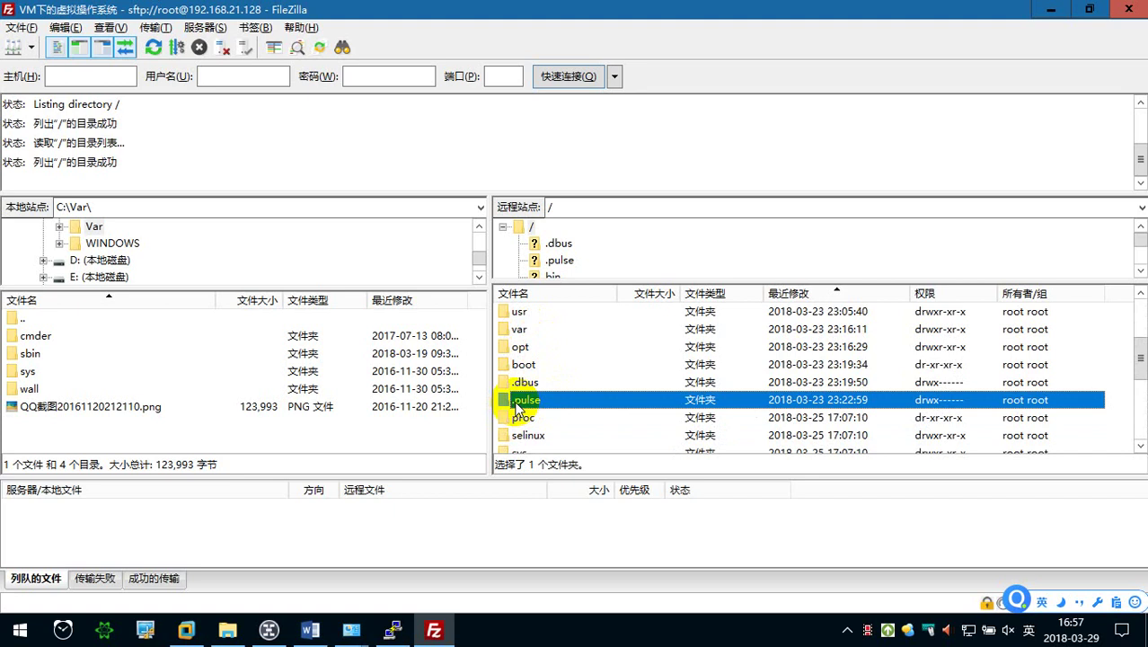
scroll(530, 399, down, 3)
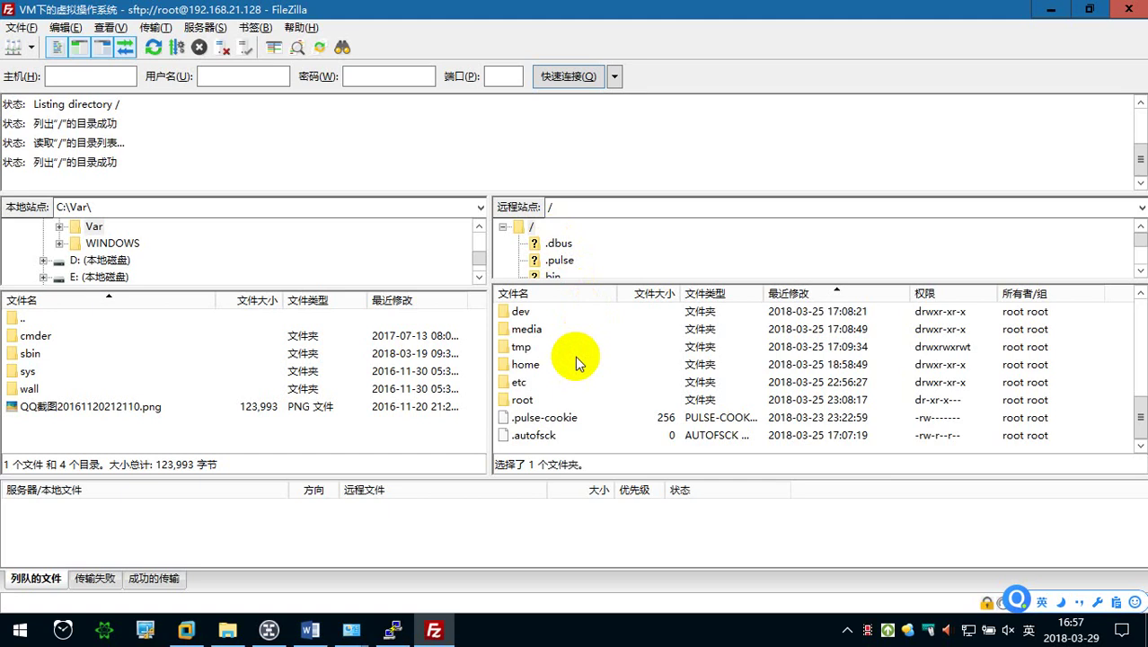
Capture both file panes and box the local C:\Var\ and remote / paths in red.
key(ctrl+alt+a)
mouse_move(2, 193)
mouse_down()
mouse_move(779, 390)
mouse_move(963, 454)
mouse_up()
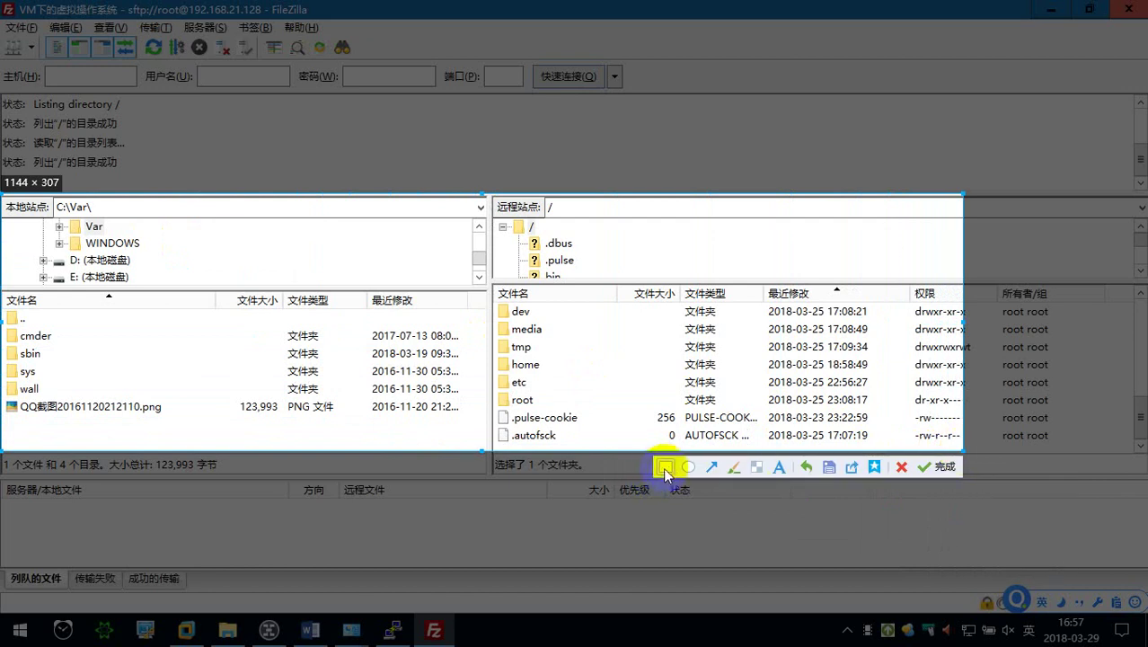
click(666, 466)
drag(568, 225, 469, 198)
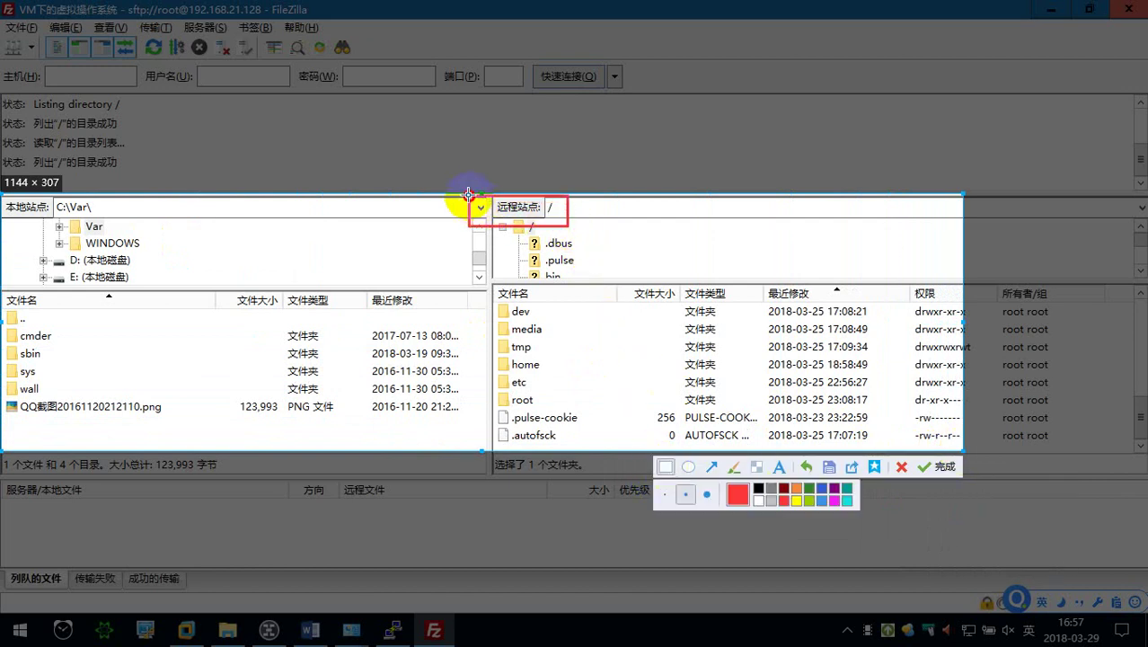
drag(116, 219, 9, 198)
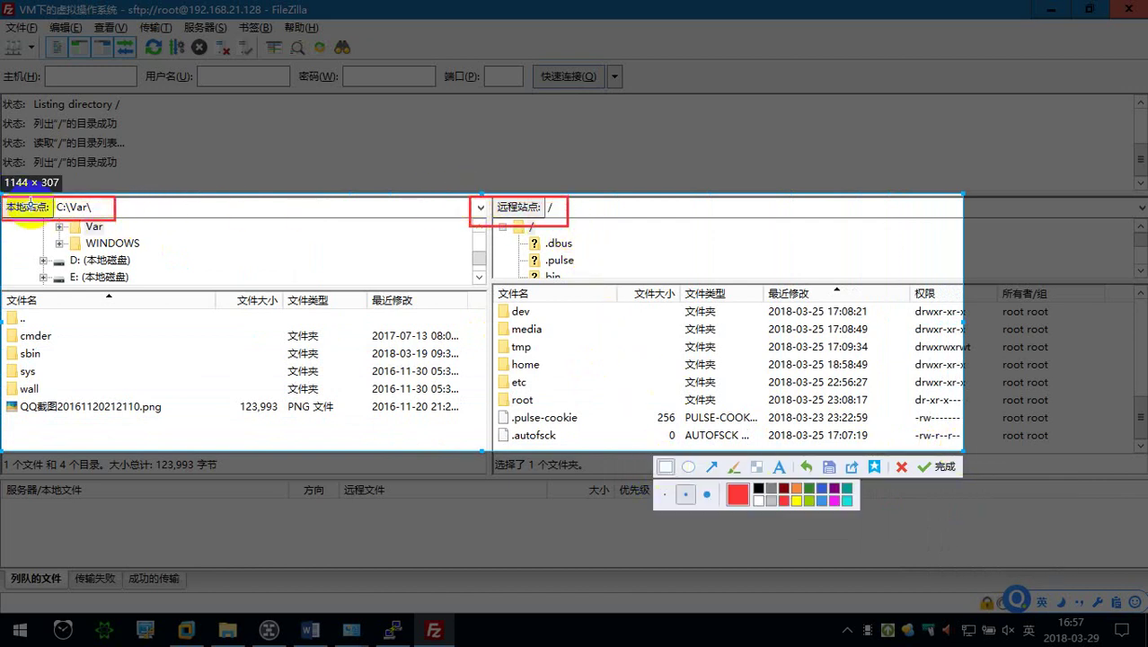
click(938, 466)
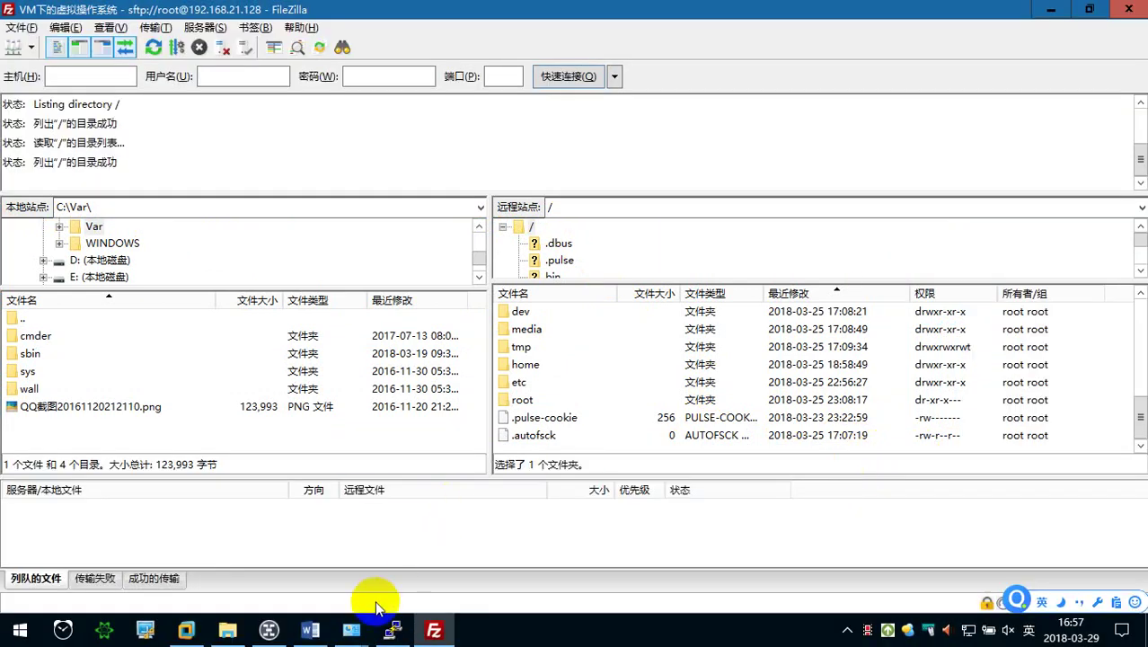
Add the label ②连接好之后的效果: in Word and paste the file-panes screenshot beneath it.
click(305, 631)
scroll(502, 405, down, 3)
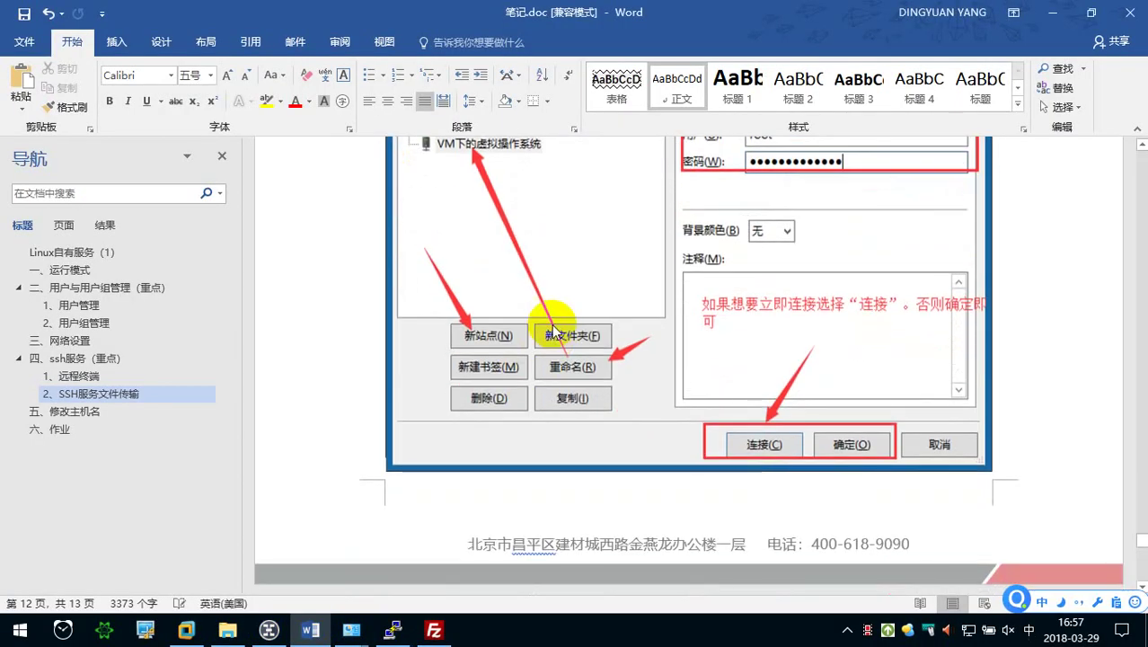
scroll(554, 321, down, 3)
scroll(551, 325, up, 10)
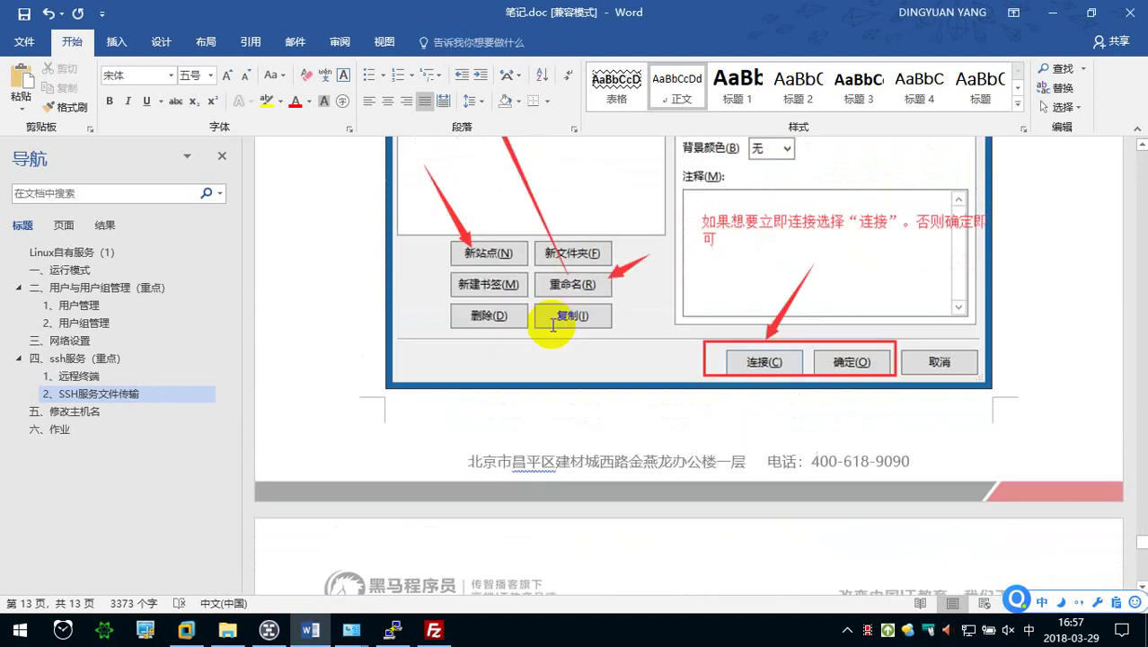
scroll(549, 321, down, 8)
text(v2)
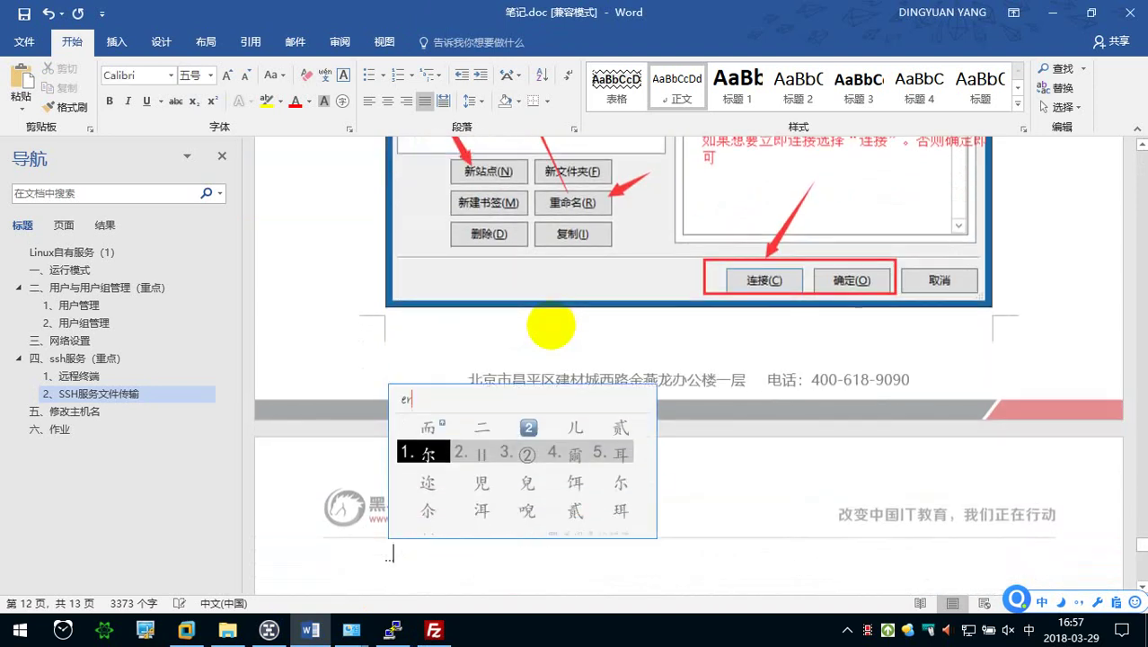
text(3.lianjie hao zhihou de )
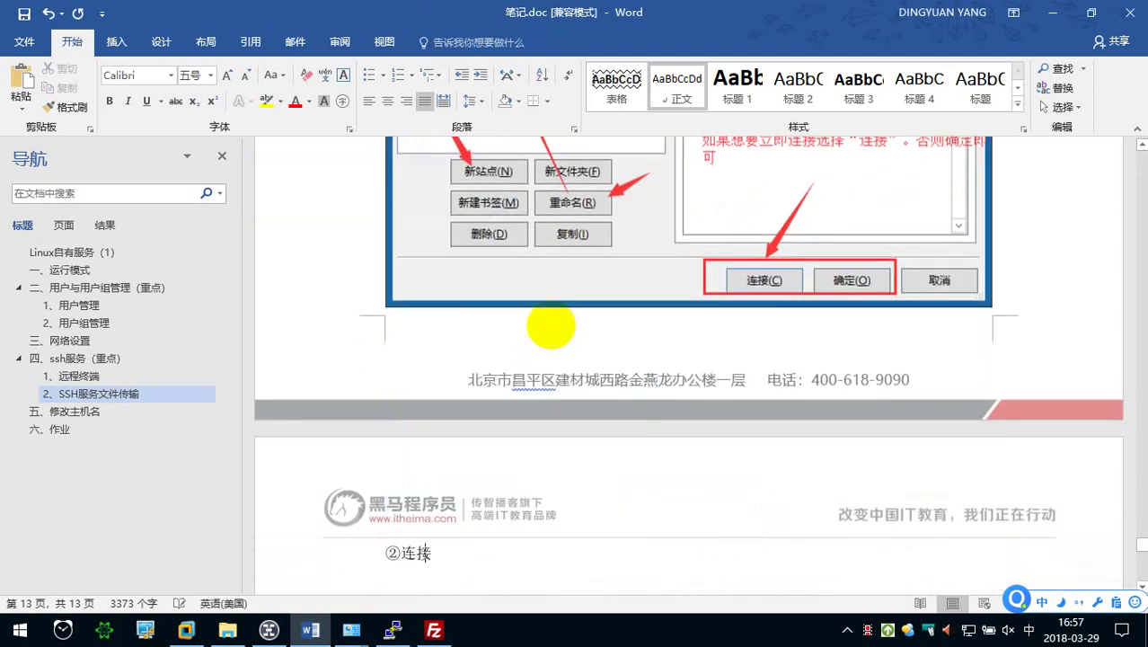
text(xiaoguo :)
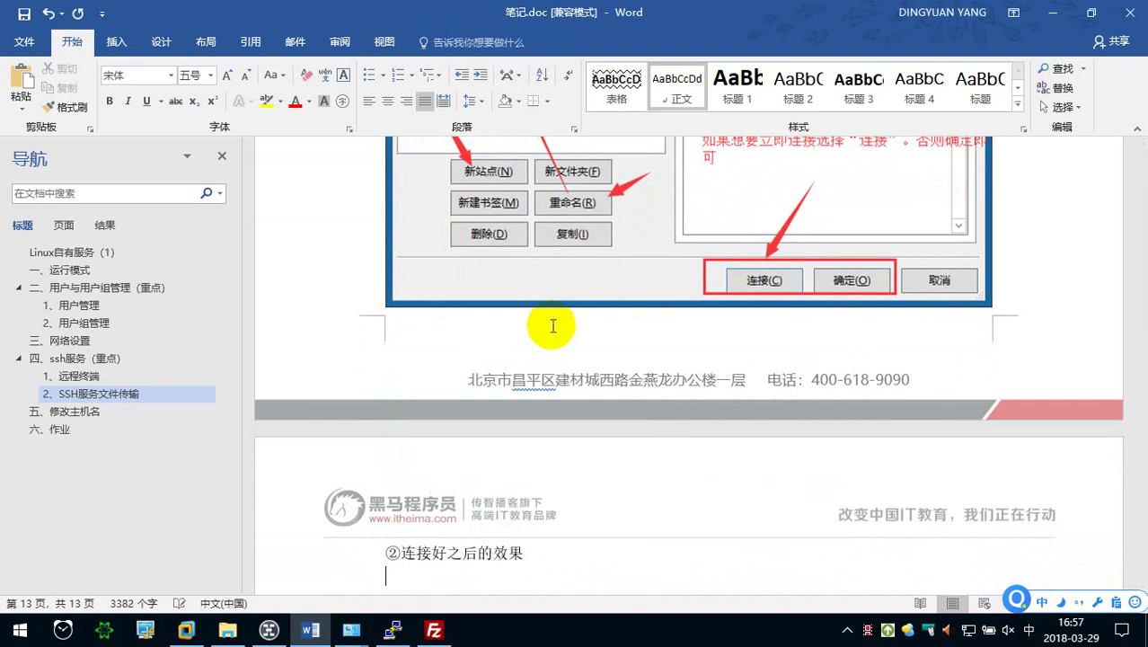
key(ctrl+v)
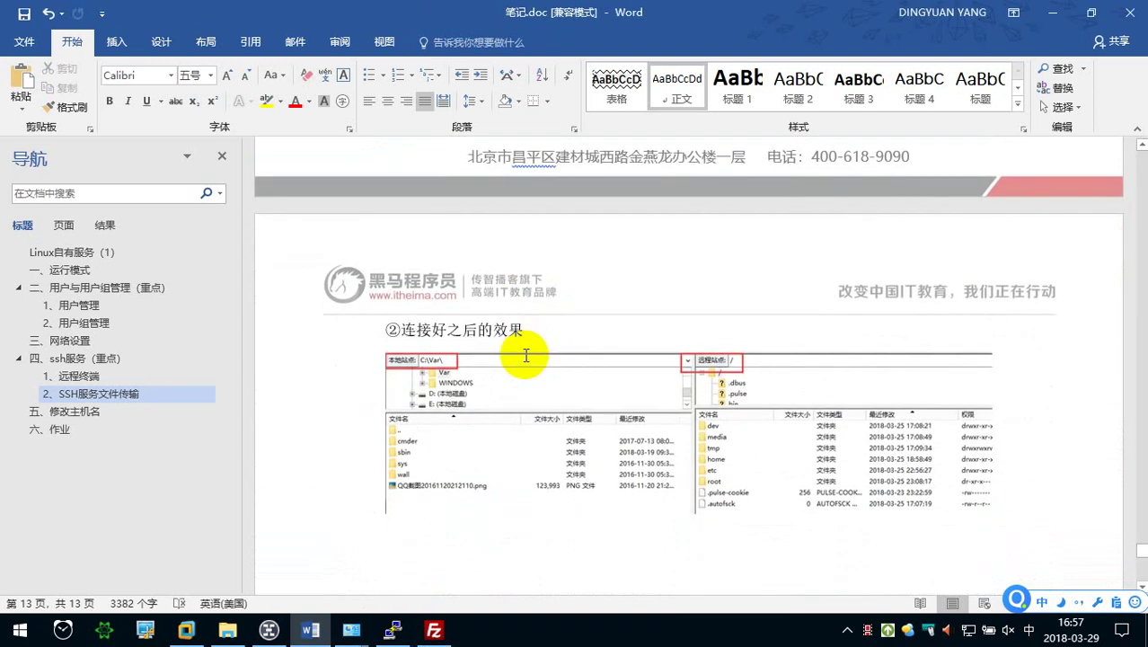
Add the heading ③从本地 windows 上传文件到linux中方式 with an empty line below it.
scroll(525, 355, down, 2)
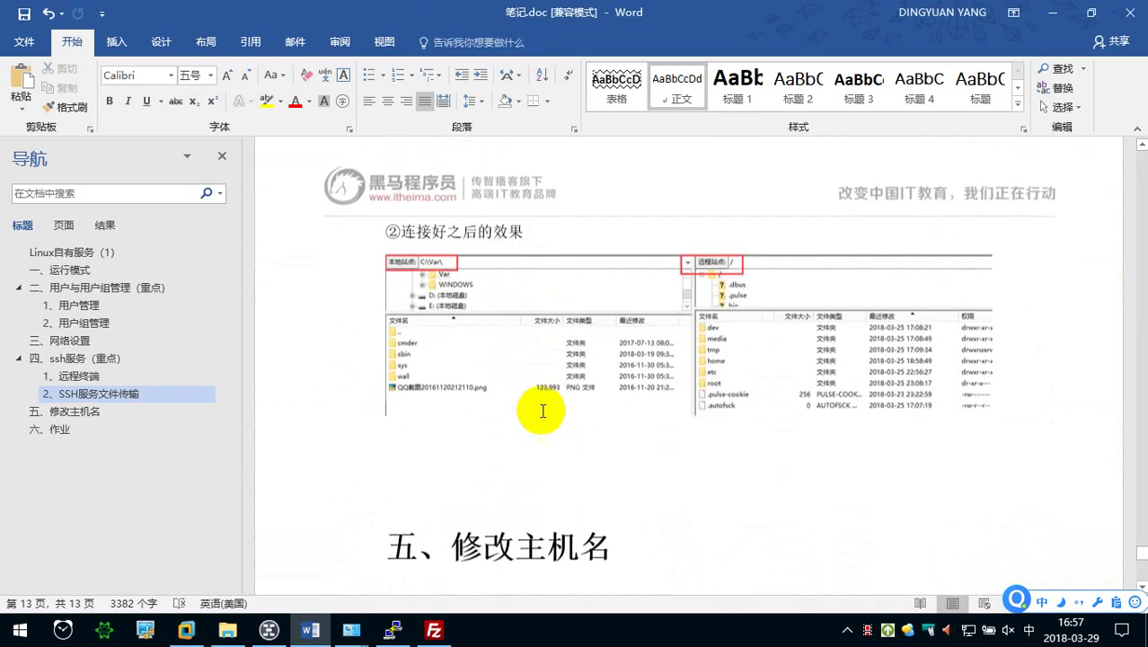
key(Delete)
key(Return)
text(③)
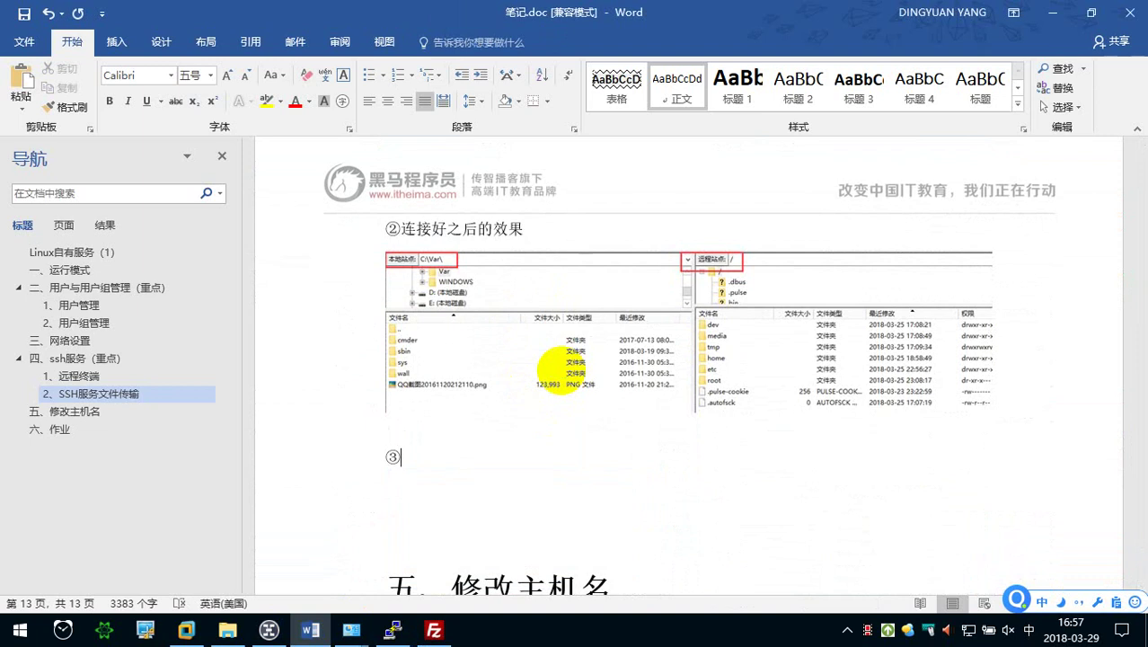
text(上传)
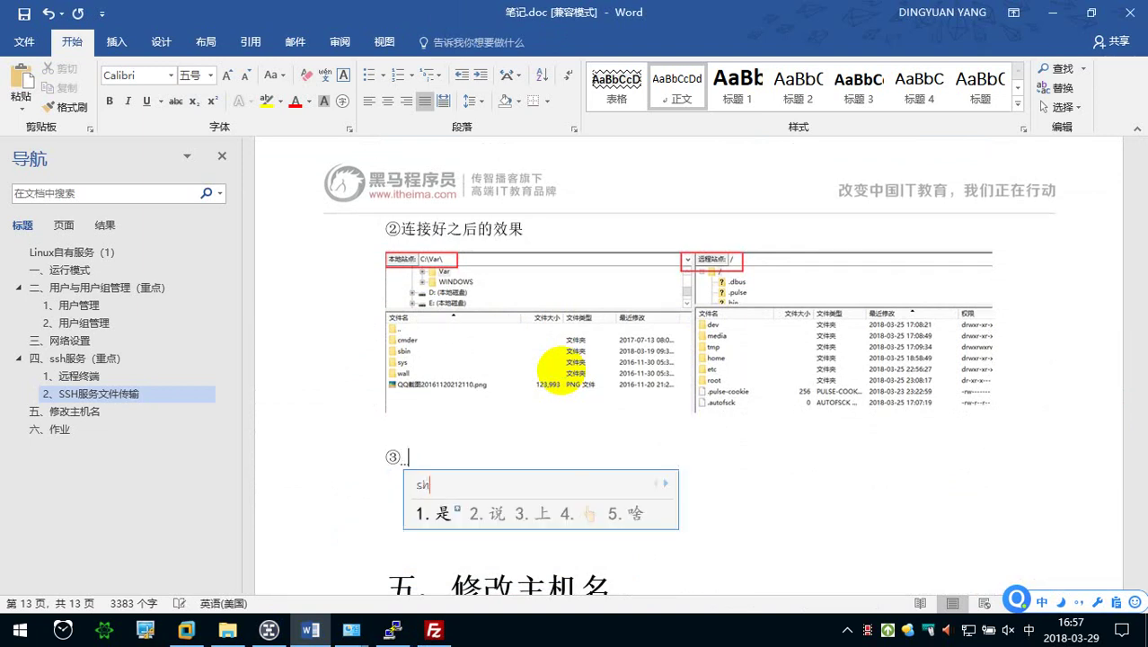
text(文件)
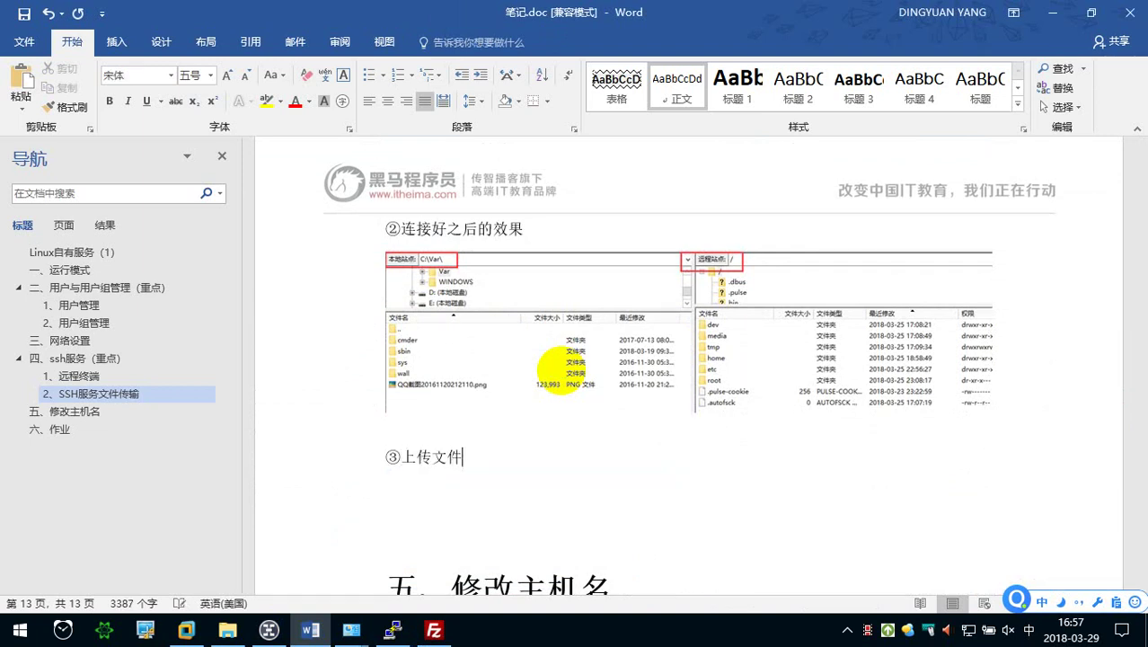
click(403, 456)
text(从本地 )
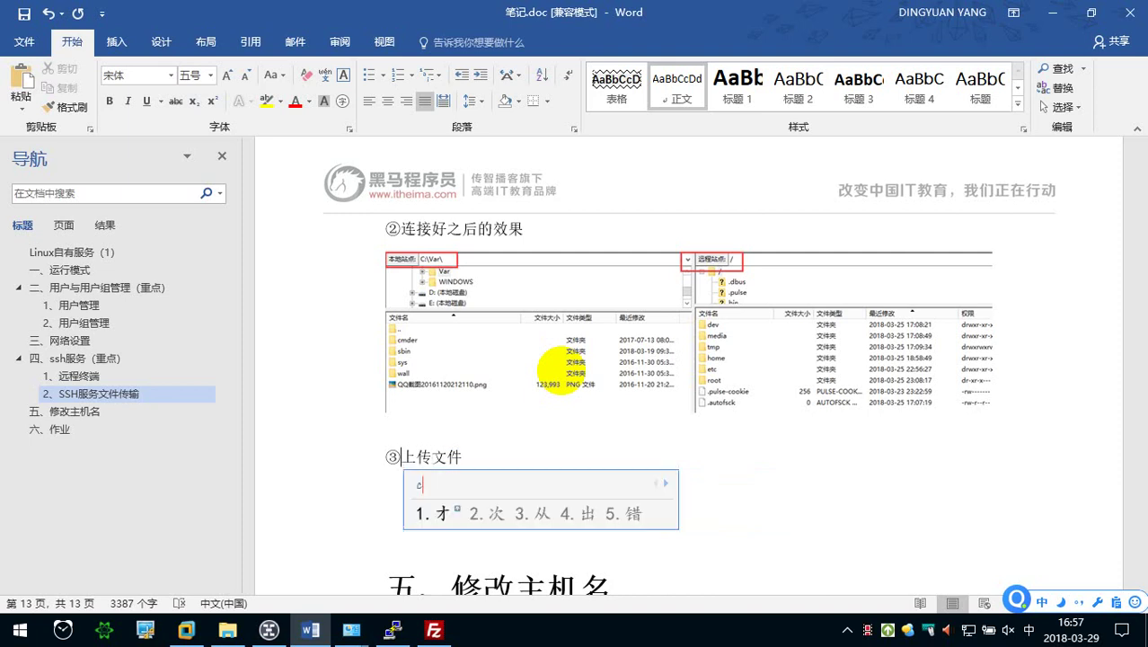
text(windows)
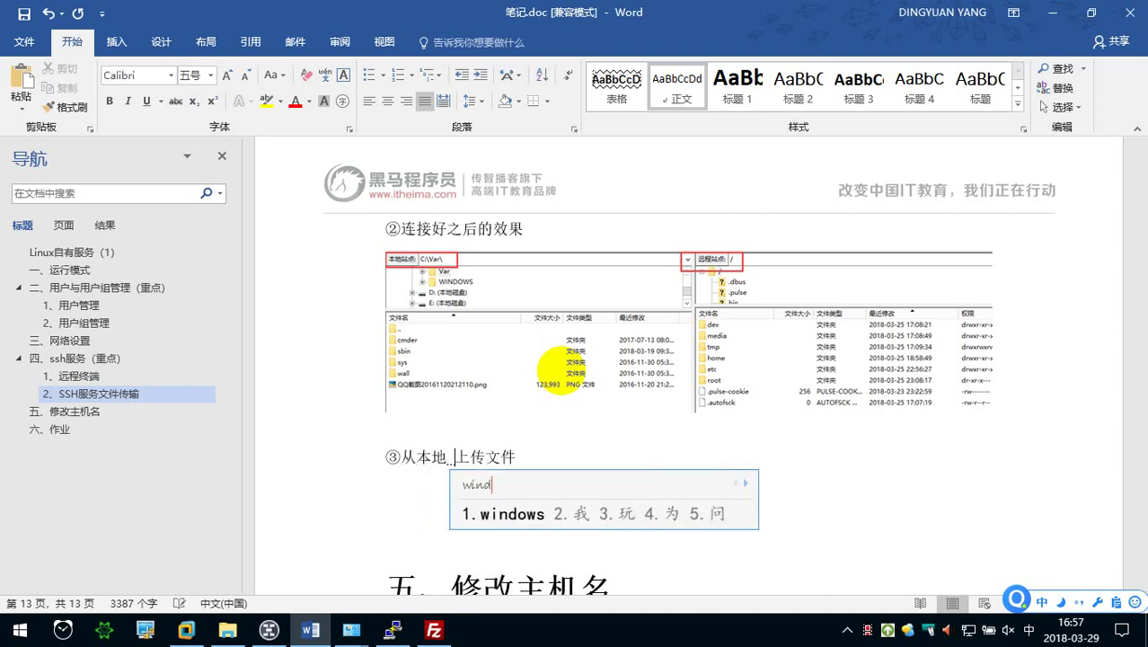
click(571, 457)
text(到linux)
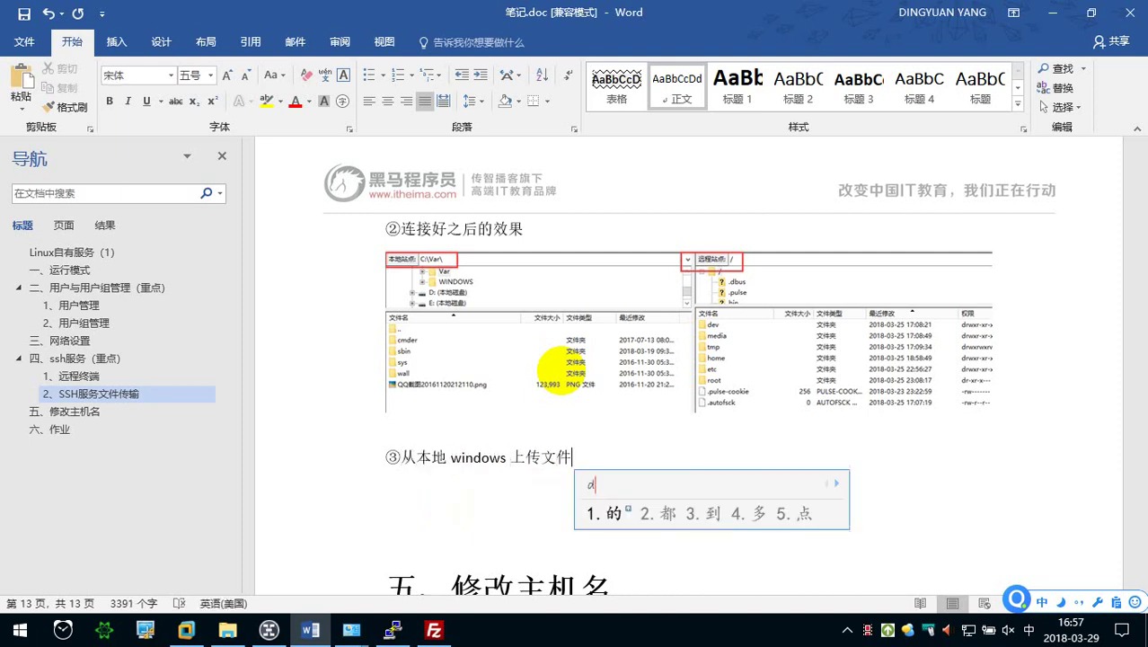
text(中方式)
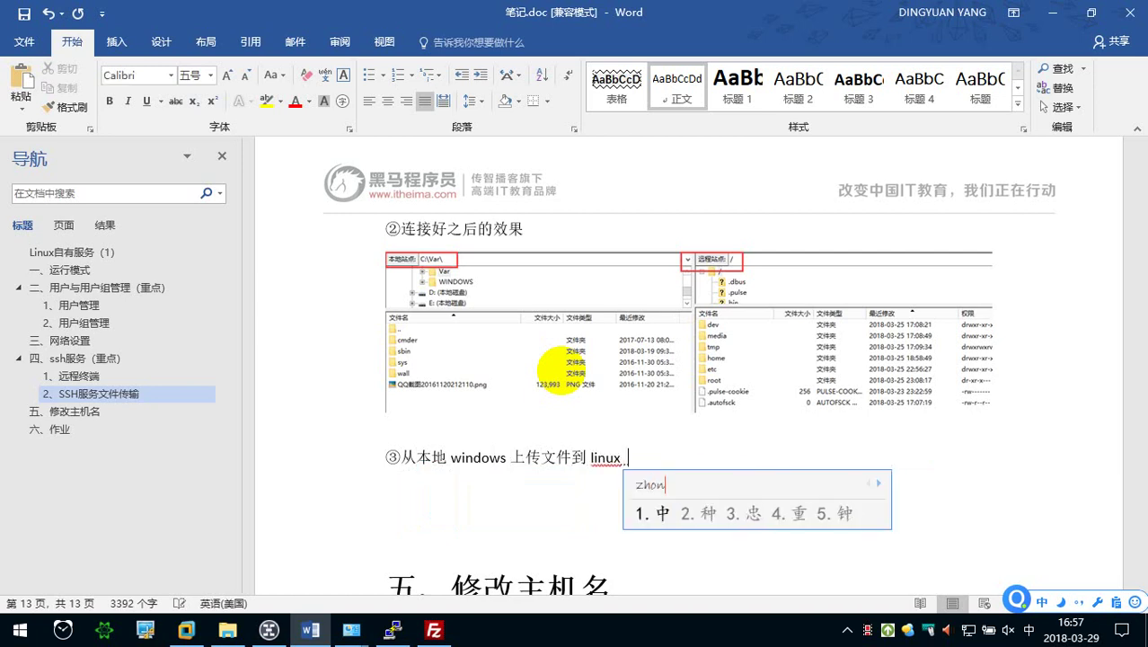
key(Return)
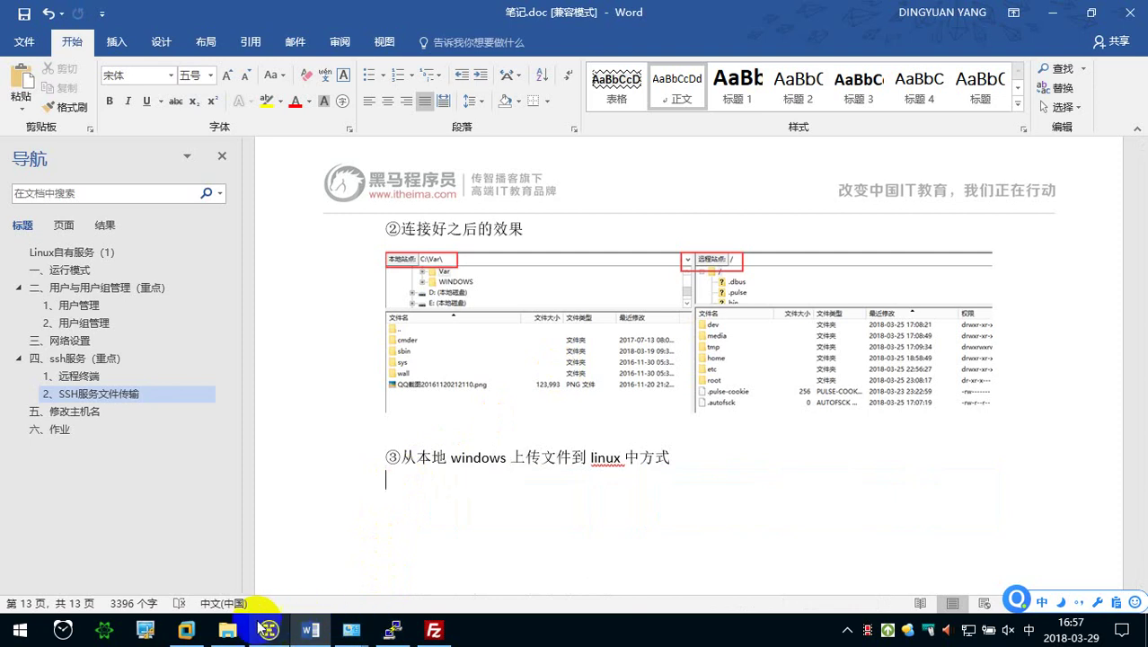
Locate the FileZilla installer in the 文件传输工具 folder, then open the remote root folder in FileZilla.
click(228, 631)
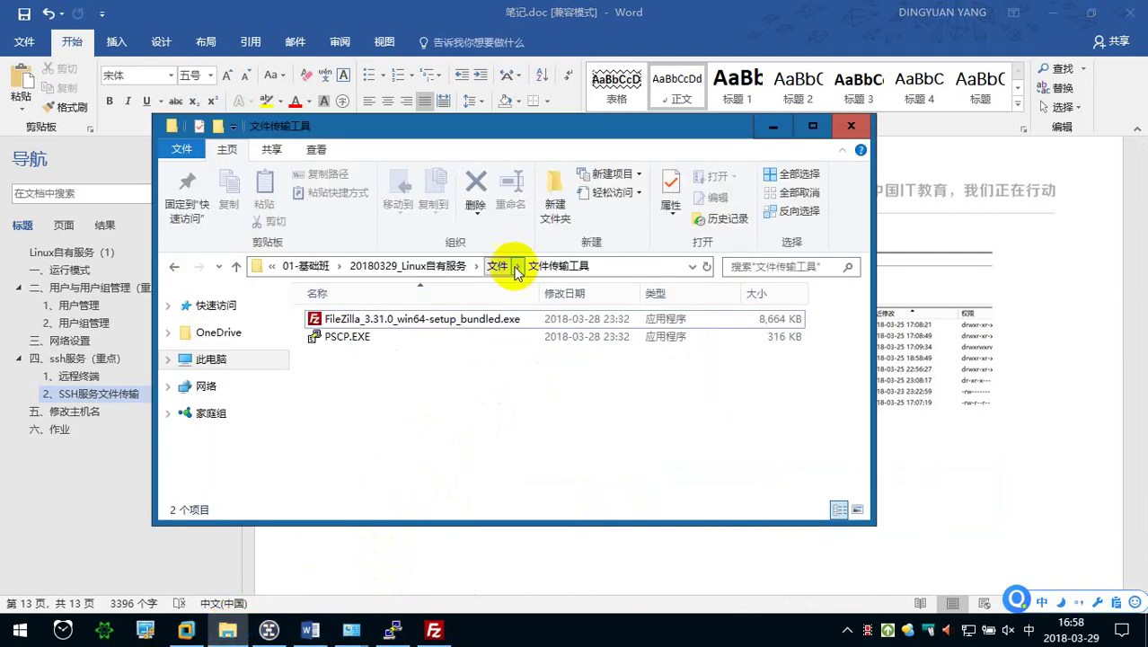
drag(539, 141, 386, 151)
click(290, 325)
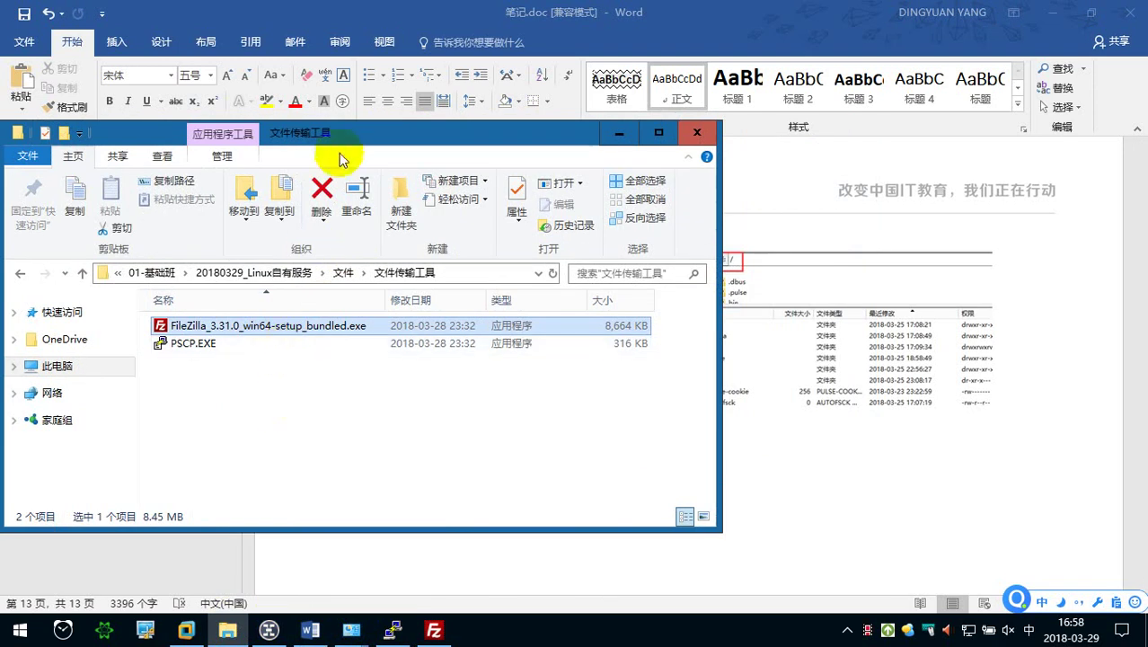
drag(334, 134, 242, 138)
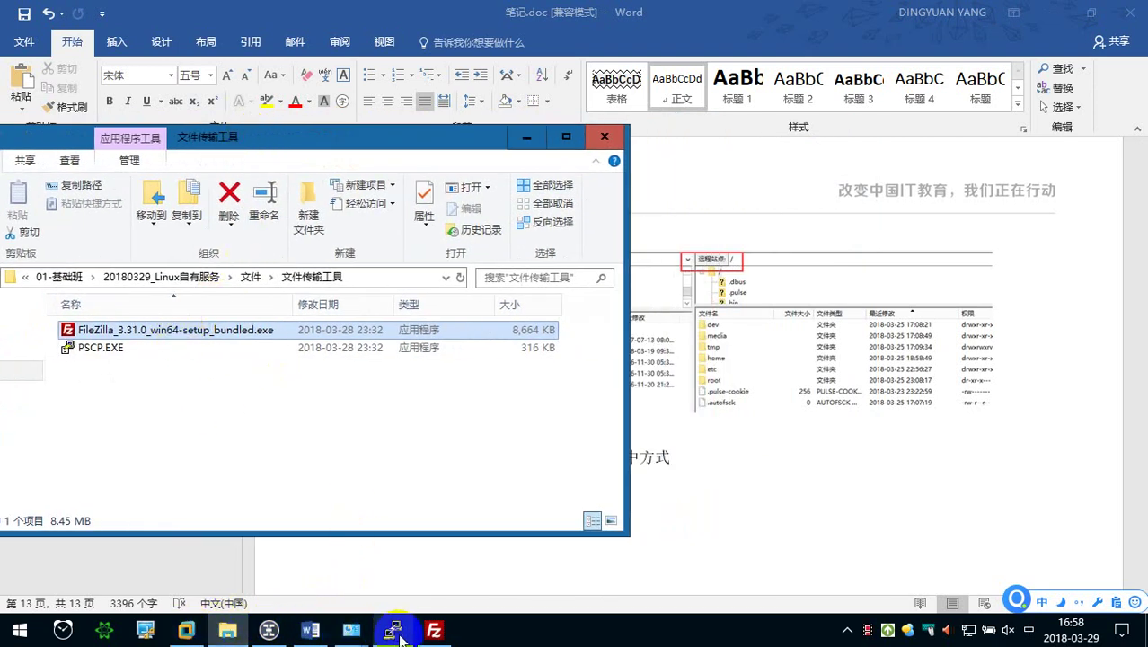
click(434, 631)
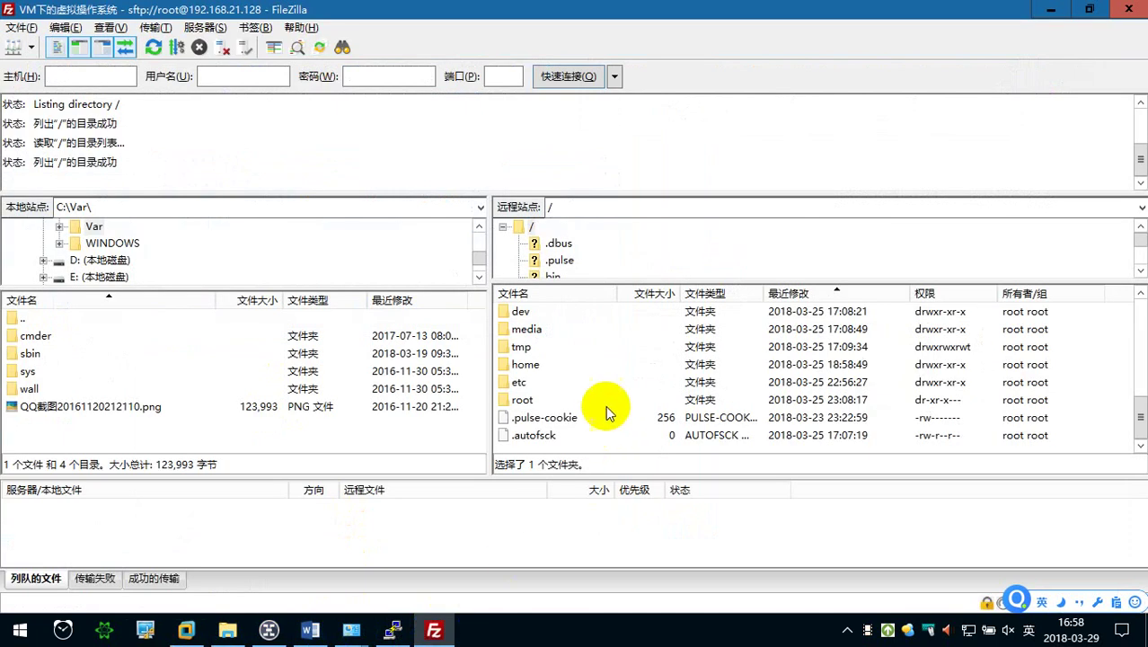
double_click(523, 400)
Open /root/下载 and drag FileZilla_3.31.0_win64-setup_bundled.exe from Explorer into it to upload.
double_click(541, 348)
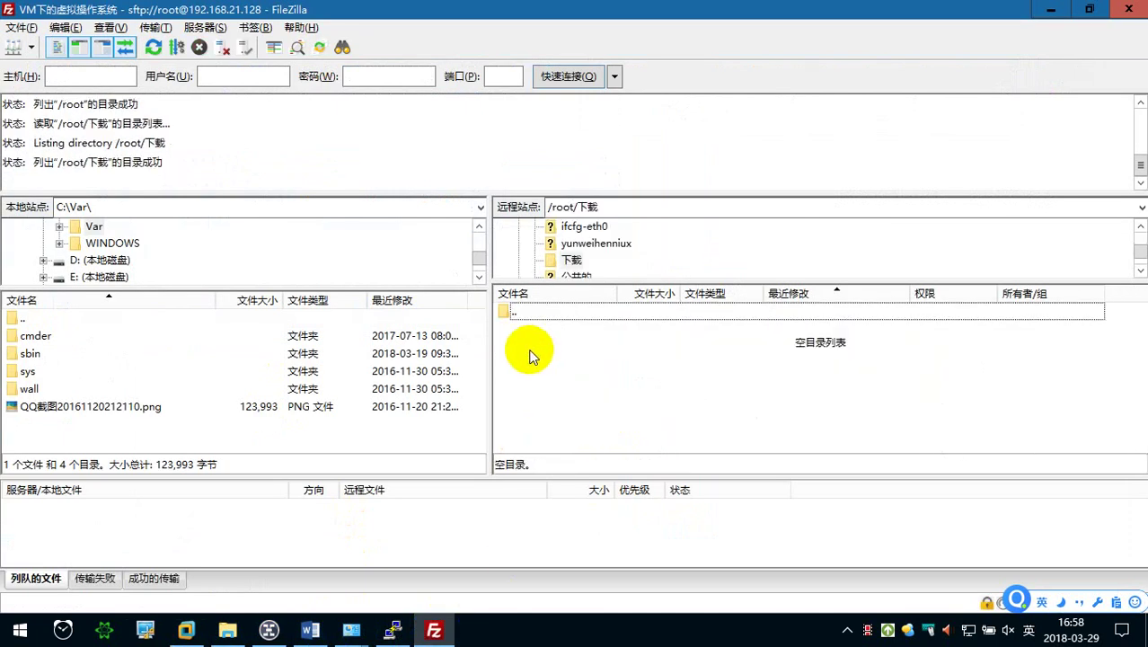
click(611, 358)
click(230, 633)
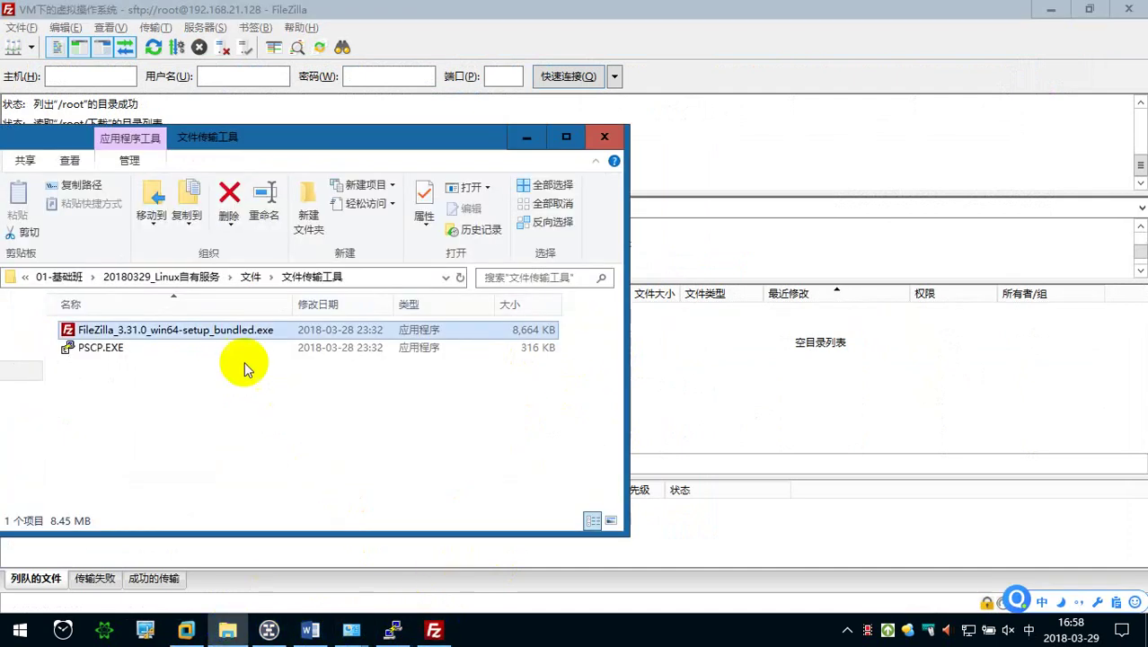
drag(169, 332, 769, 379)
click(719, 399)
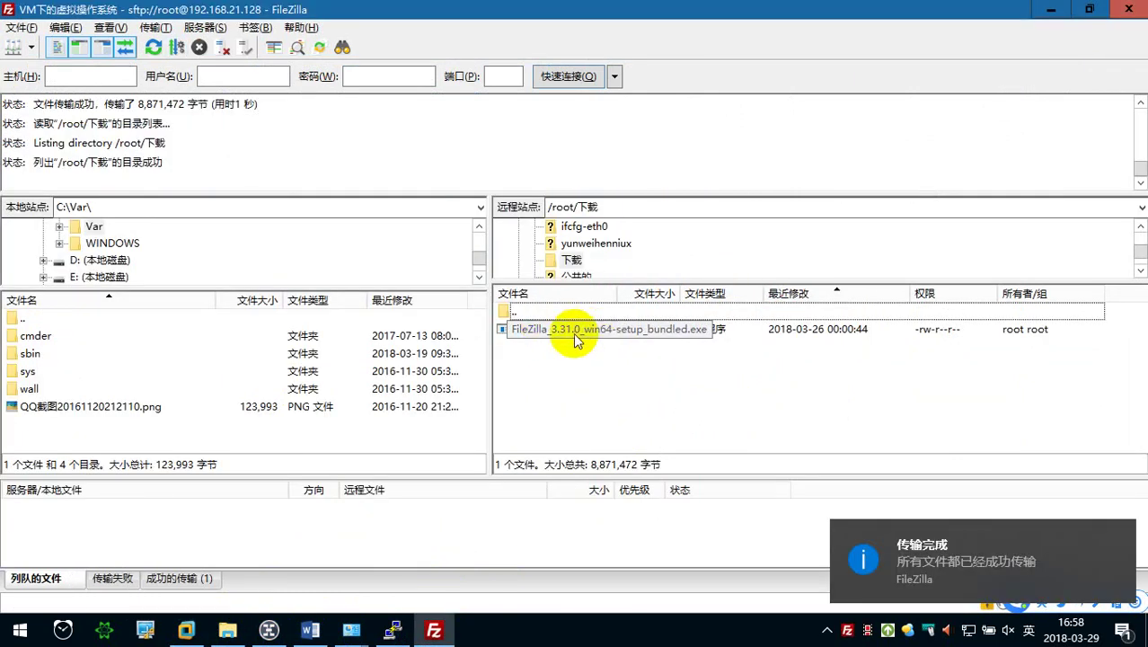
click(392, 630)
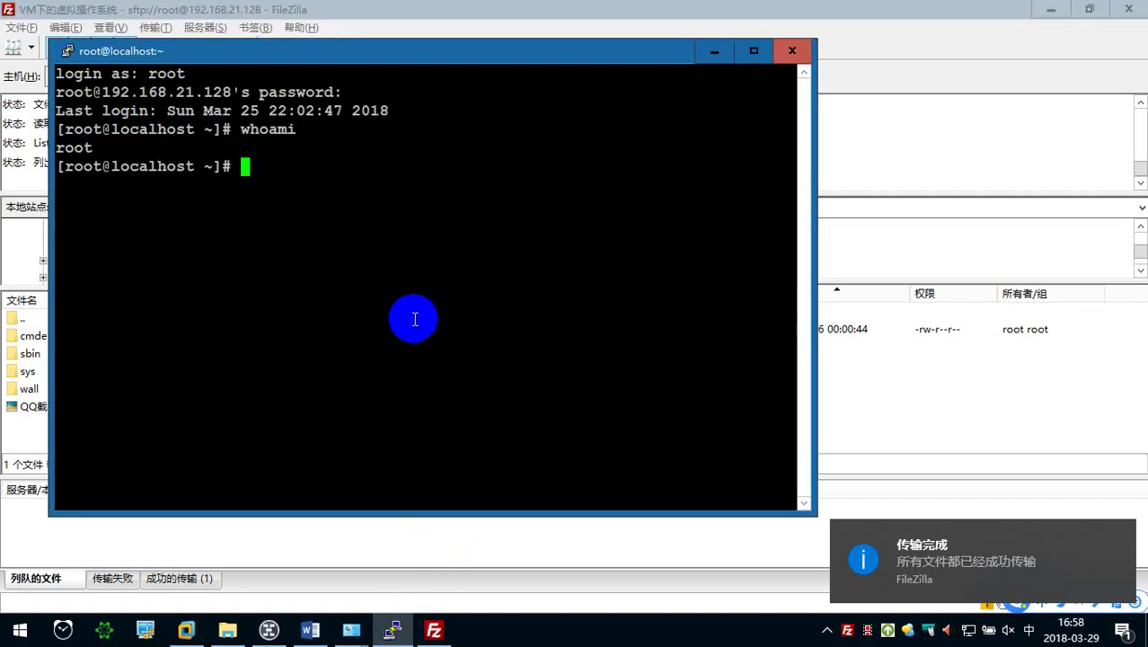
Run ls and ls ./下载 to confirm the FileZilla installer arrived, then return to FileZilla.
text(l)
key(shift)
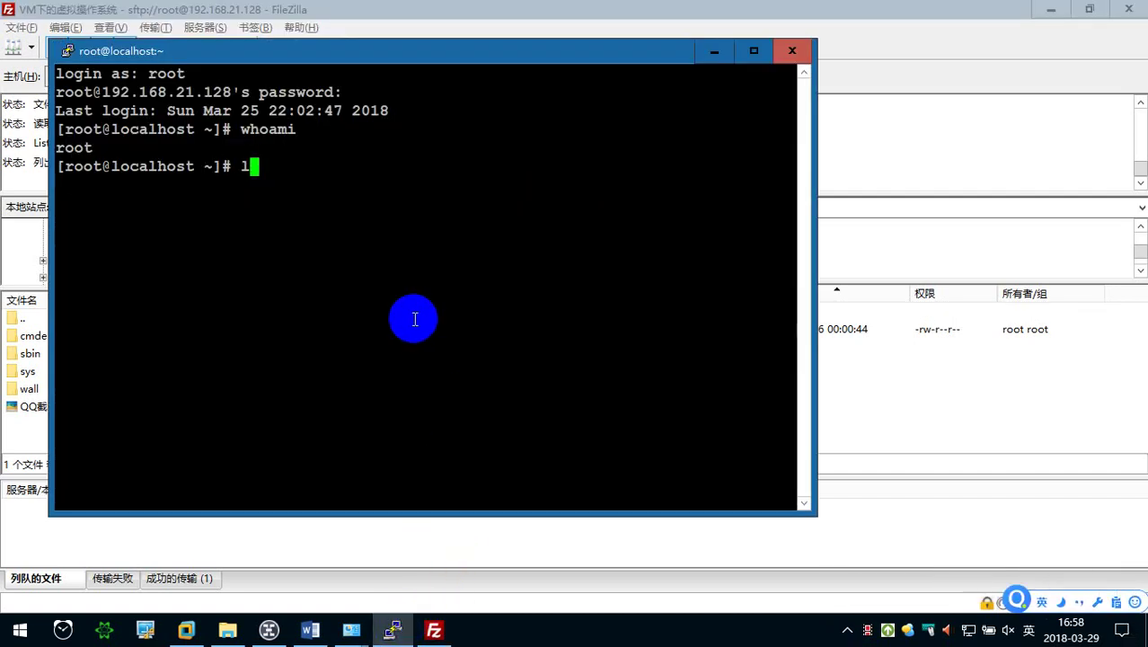
text(s)
key(Return)
text(ls ./)
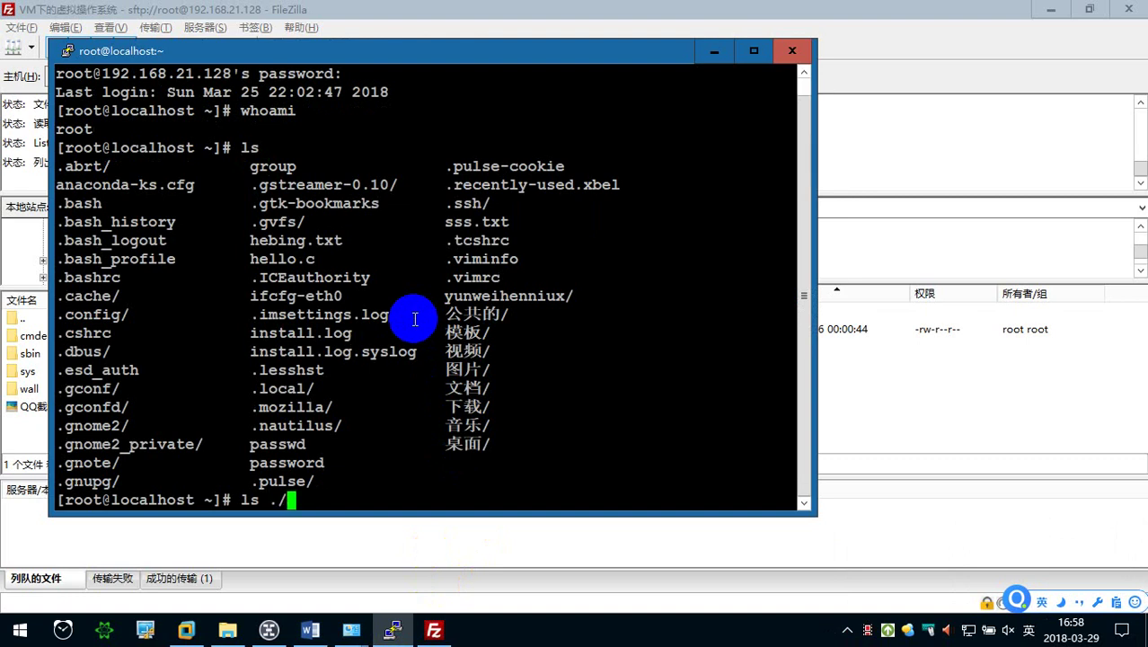
text(x)
key(BackSpace)
key(shift)
text(xiazai)
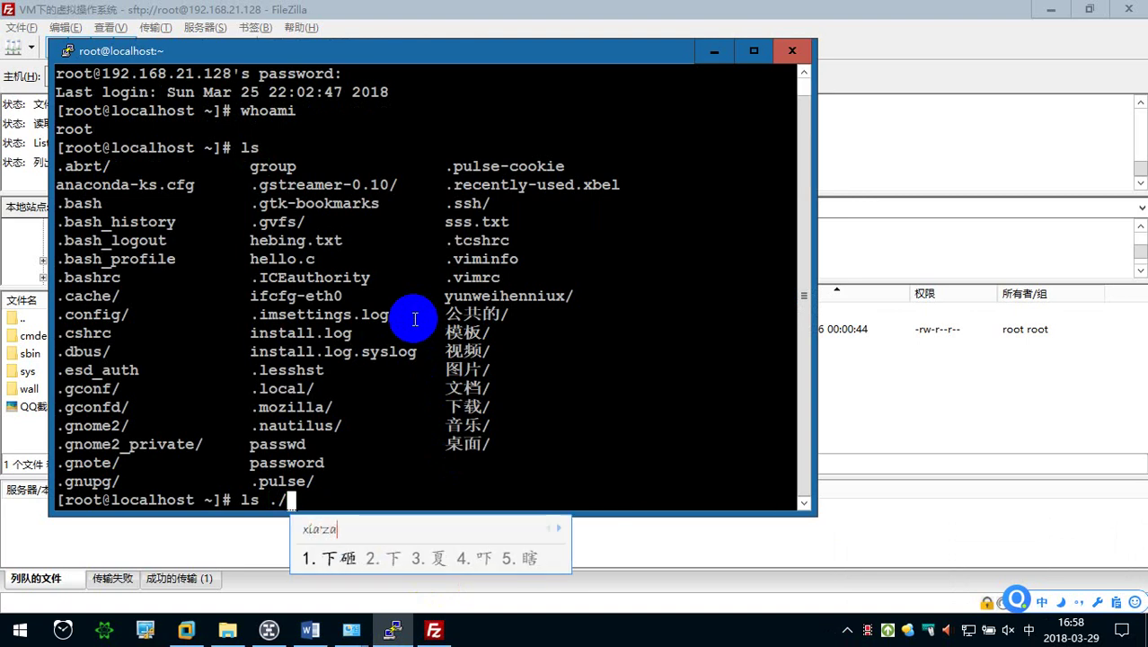
key(space)
key(Return)
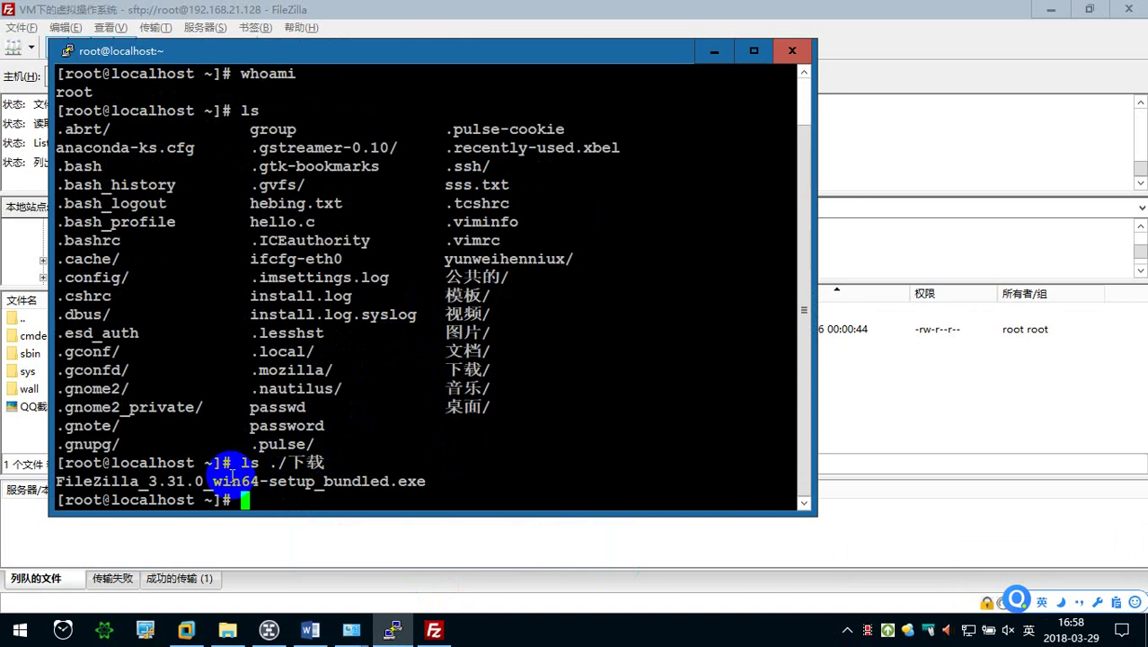
click(885, 437)
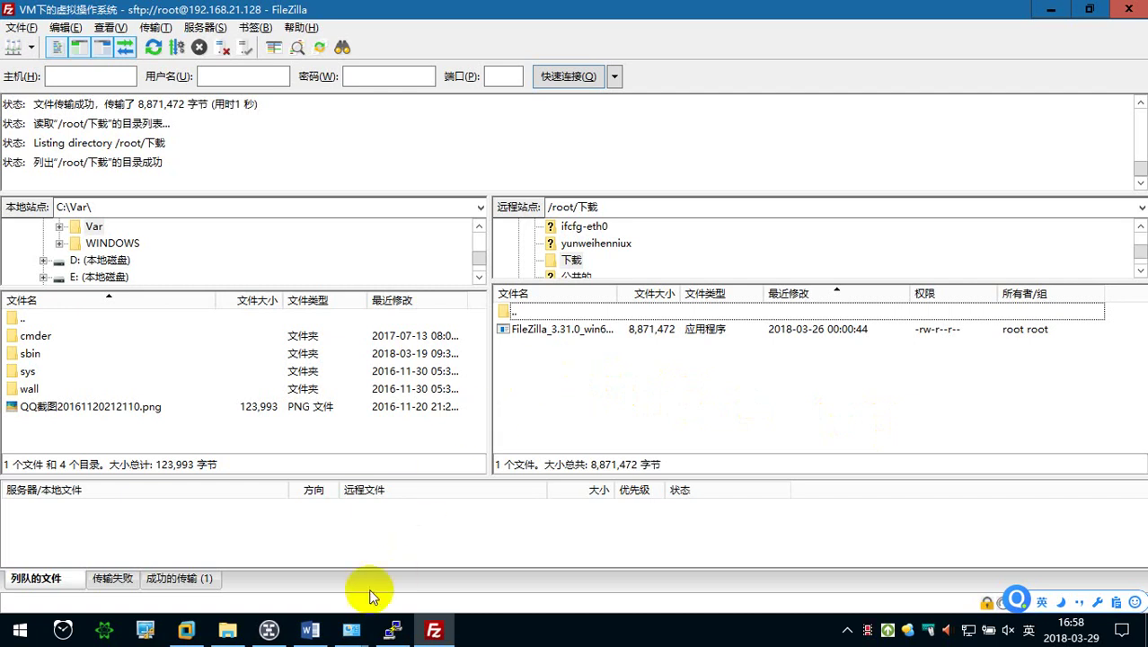
In Explorer, open 文件 > 远程终端工具 and expose its full folder path in the address bar.
click(227, 628)
click(250, 276)
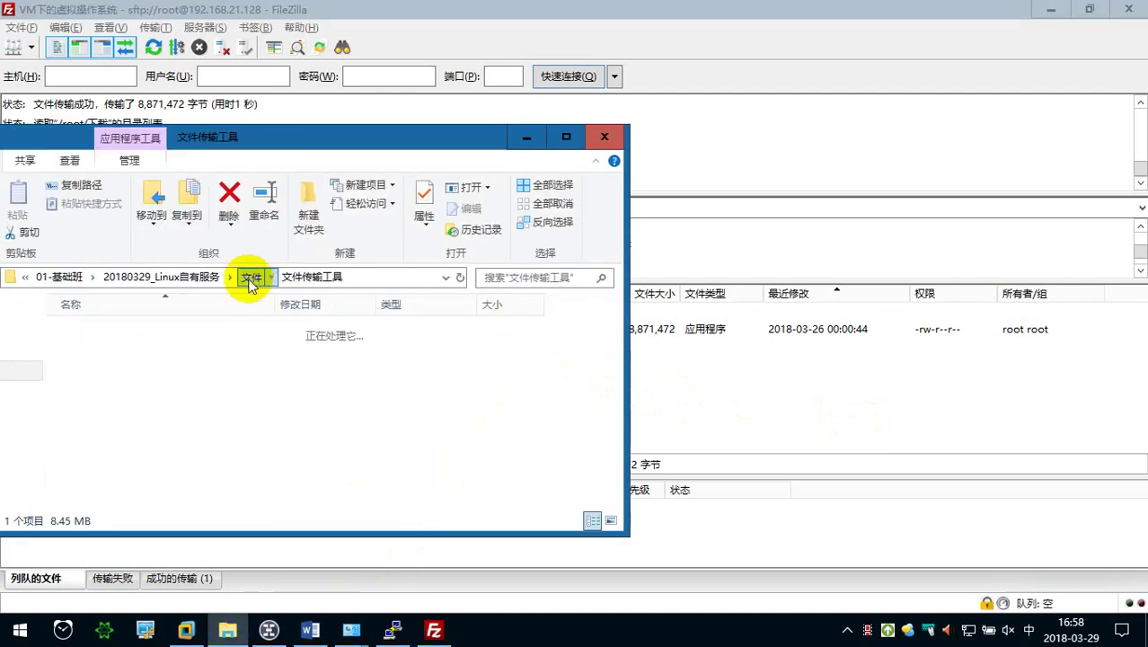
click(139, 350)
double_click(139, 350)
click(115, 335)
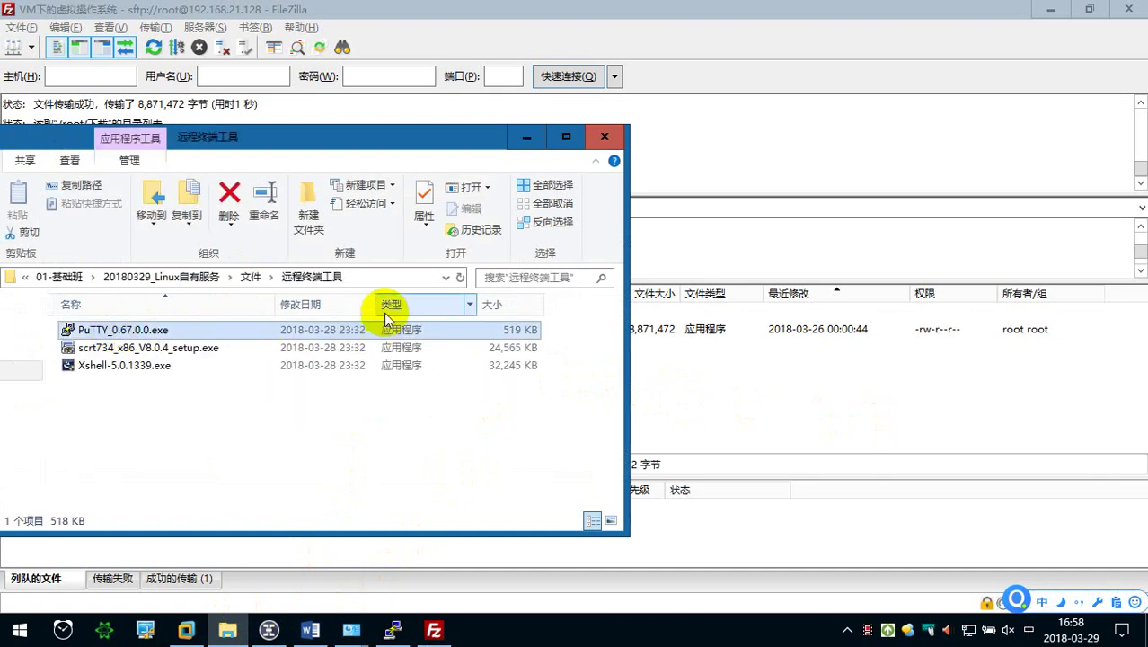
click(403, 277)
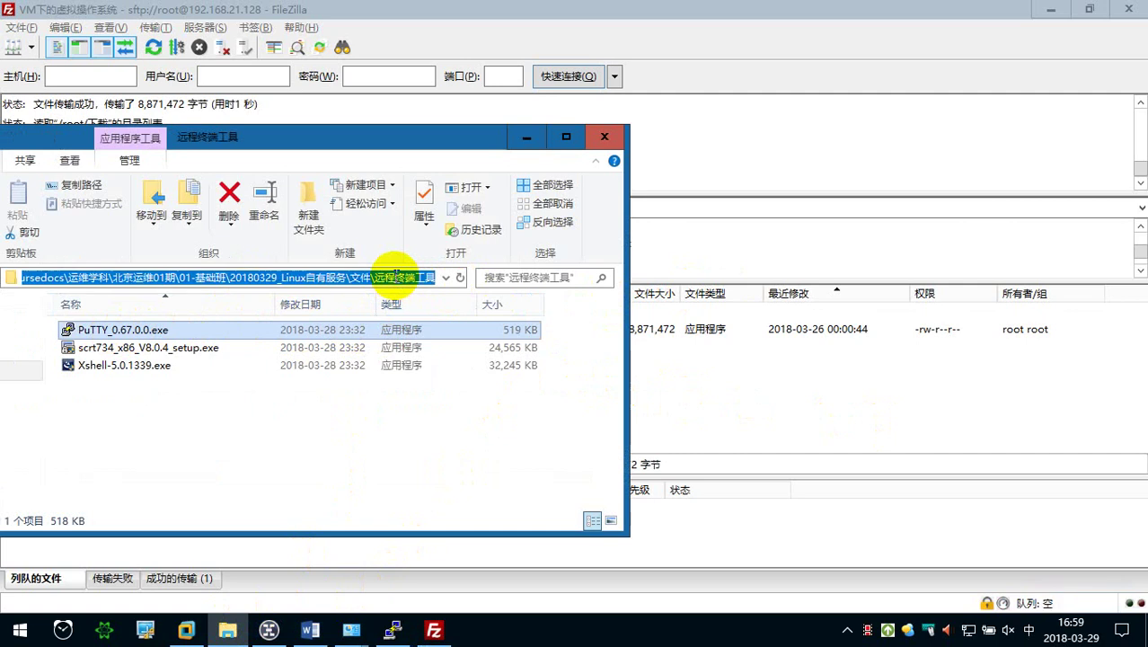
Point FileZilla's local side at the pasted 远程终端工具 path and select PuTTY_0.67.0.exe.
click(512, 26)
click(259, 205)
key(ctrl+v)
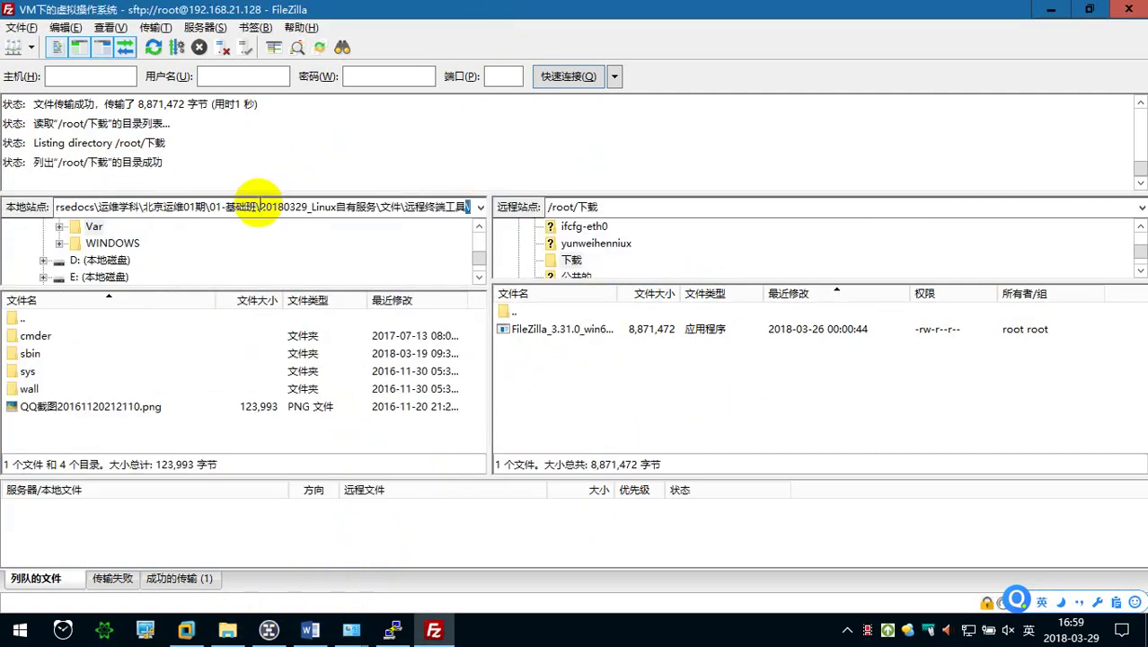
key(Return)
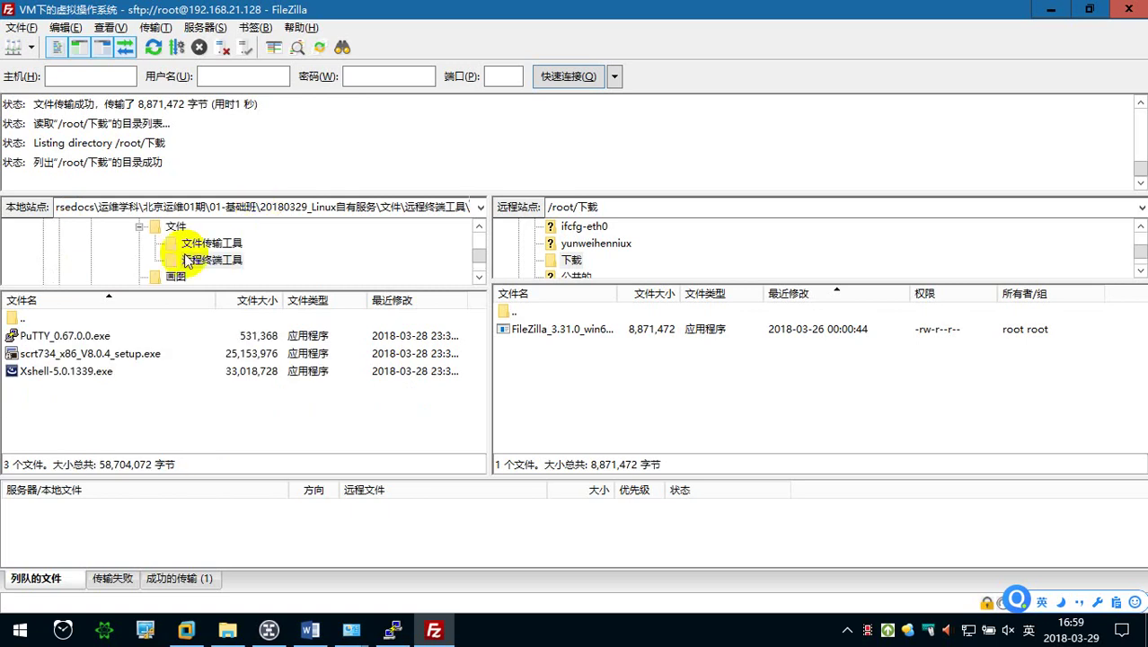
click(56, 337)
Upload PuTTY_0.67.0.exe via 上传 and drag scrt734_x86_V8.0.4_setup.exe into remote /root/下载.
right_click(56, 337)
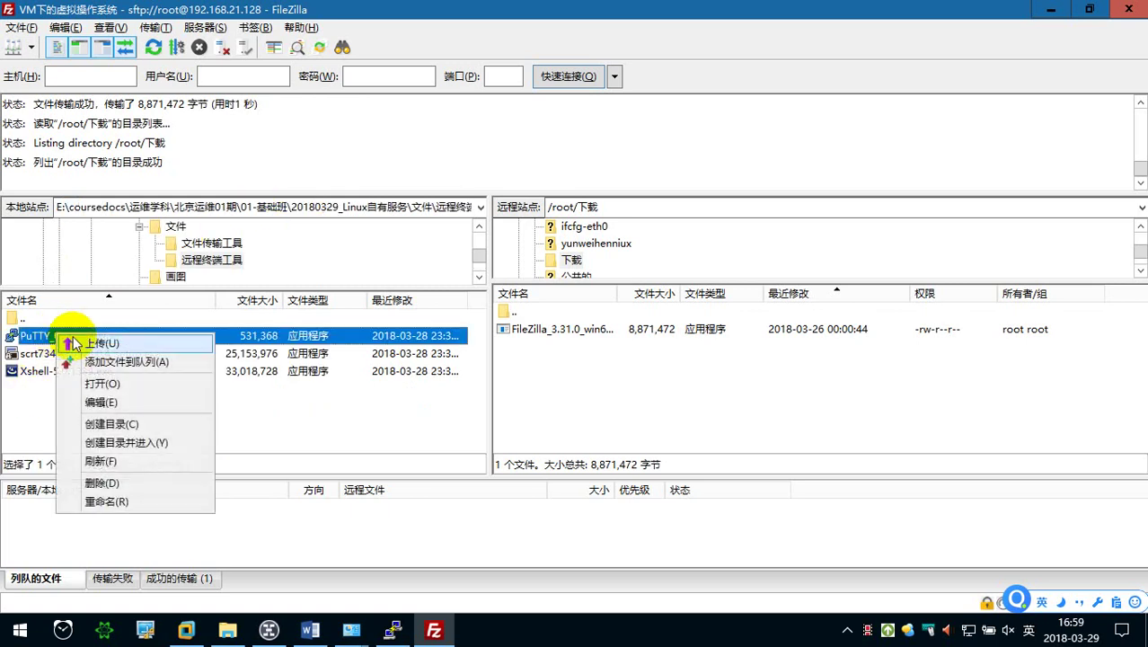
click(82, 344)
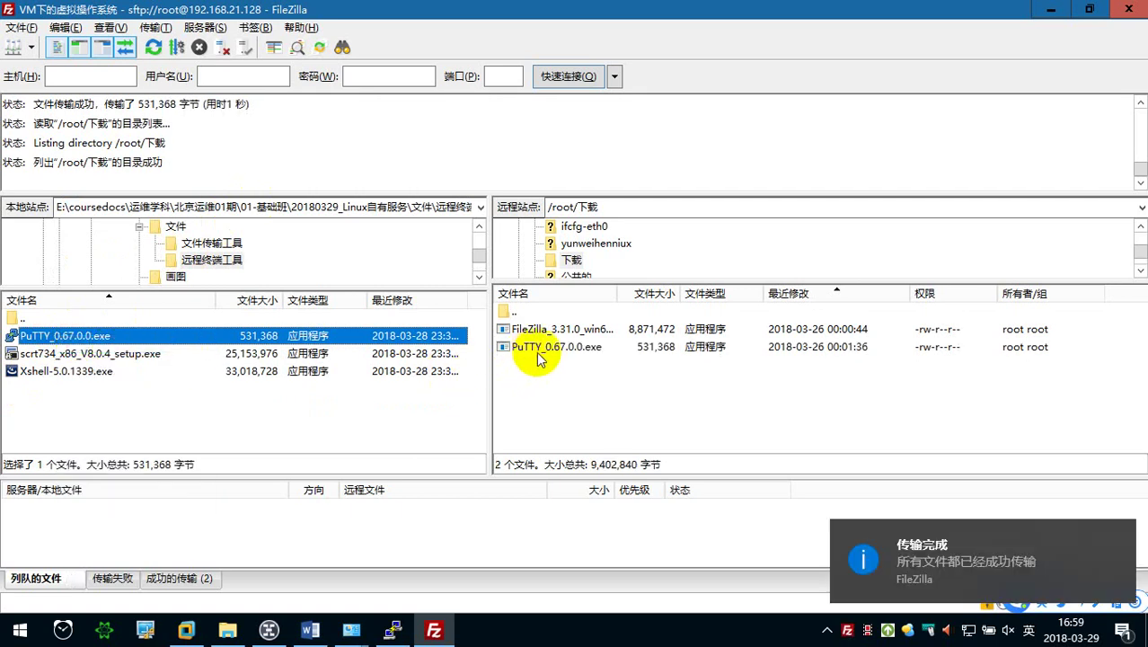
click(153, 370)
drag(72, 353, 574, 395)
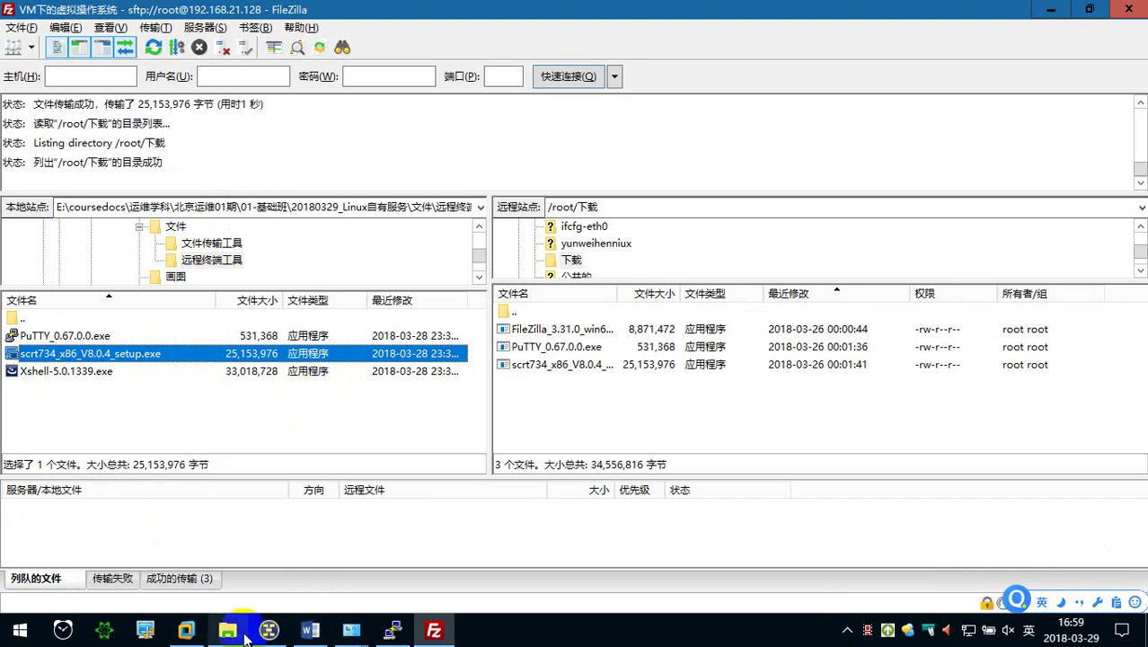
In the Word notes, write step ③: files can be dragged or right-clicked and uploaded via “上传”.
click(309, 630)
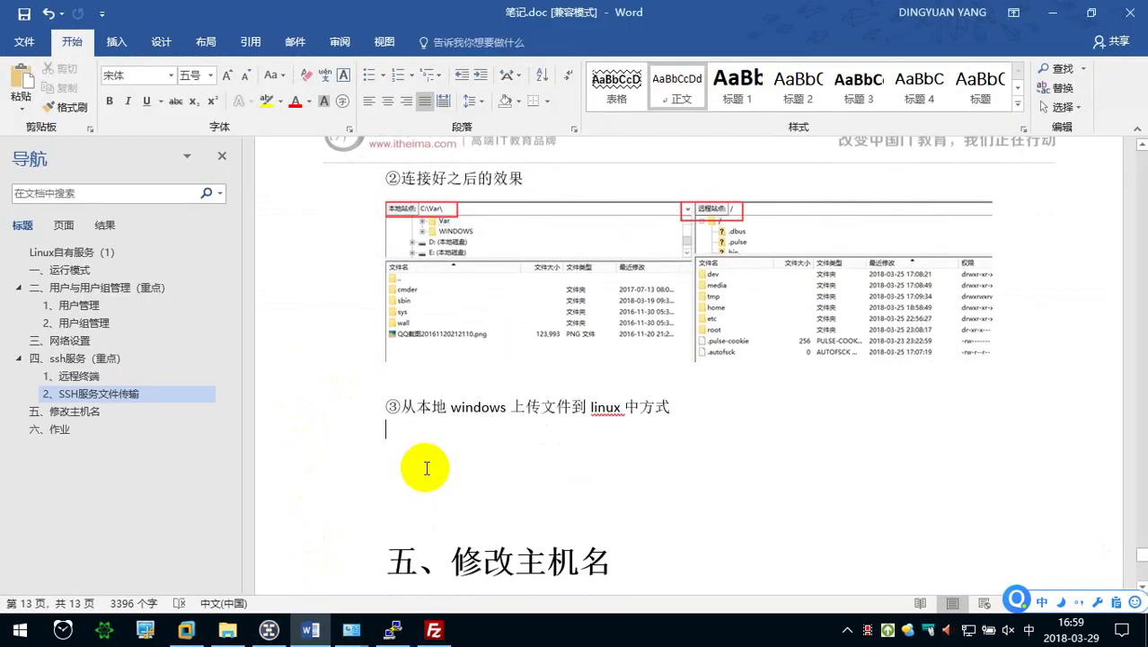
text(支持)
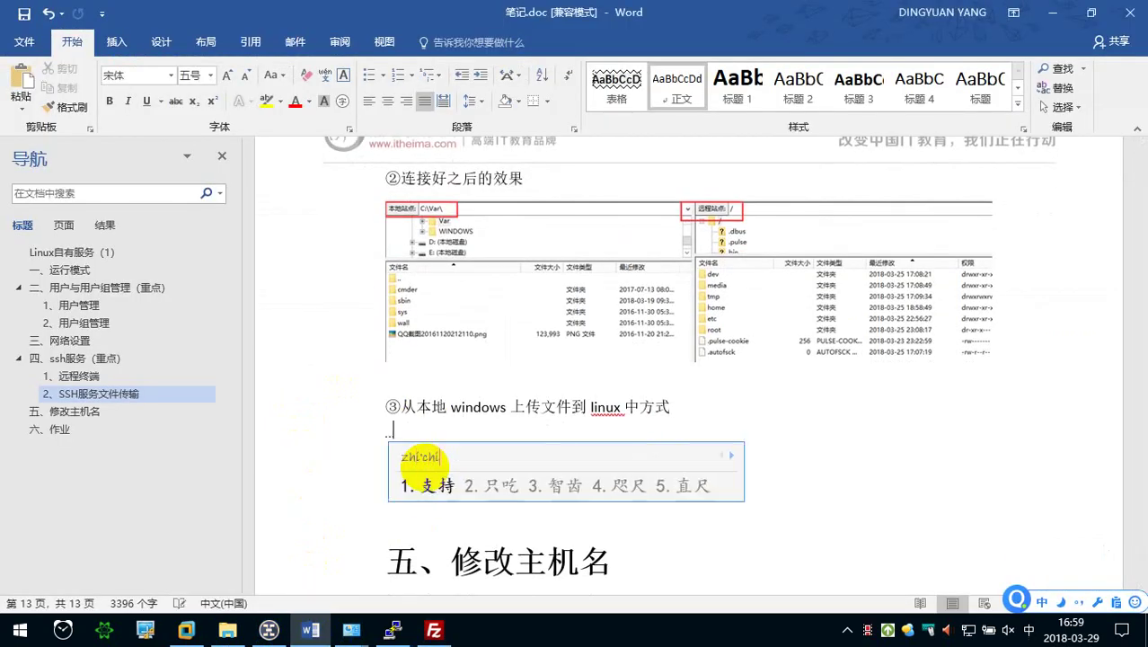
text(直接拖拽文件)
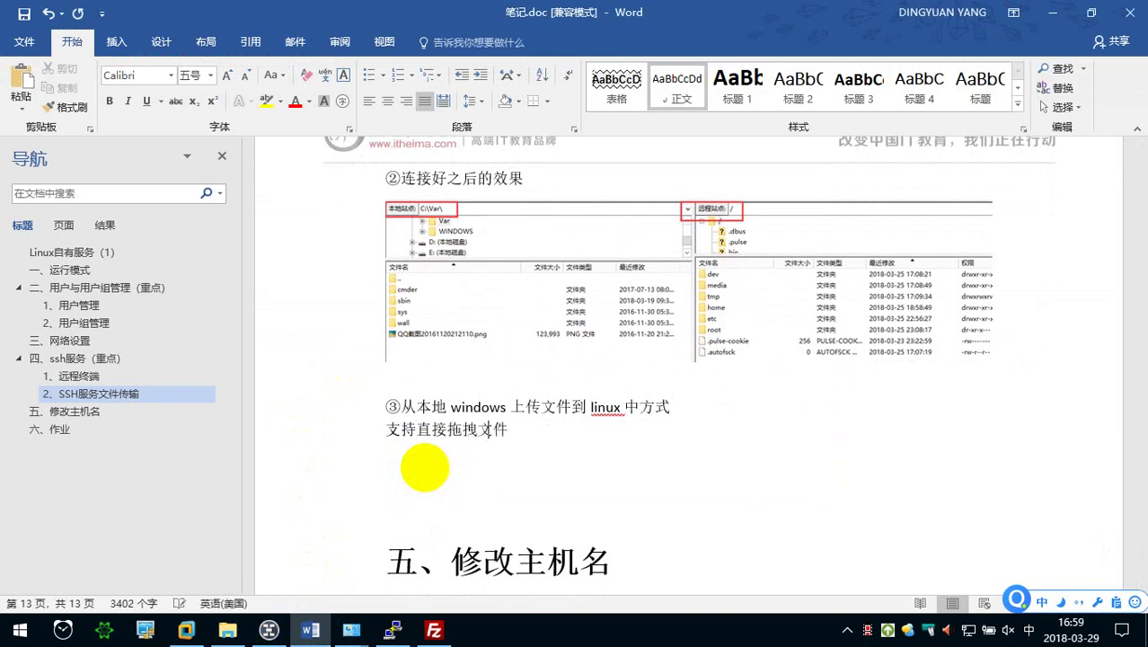
text(，也可以)
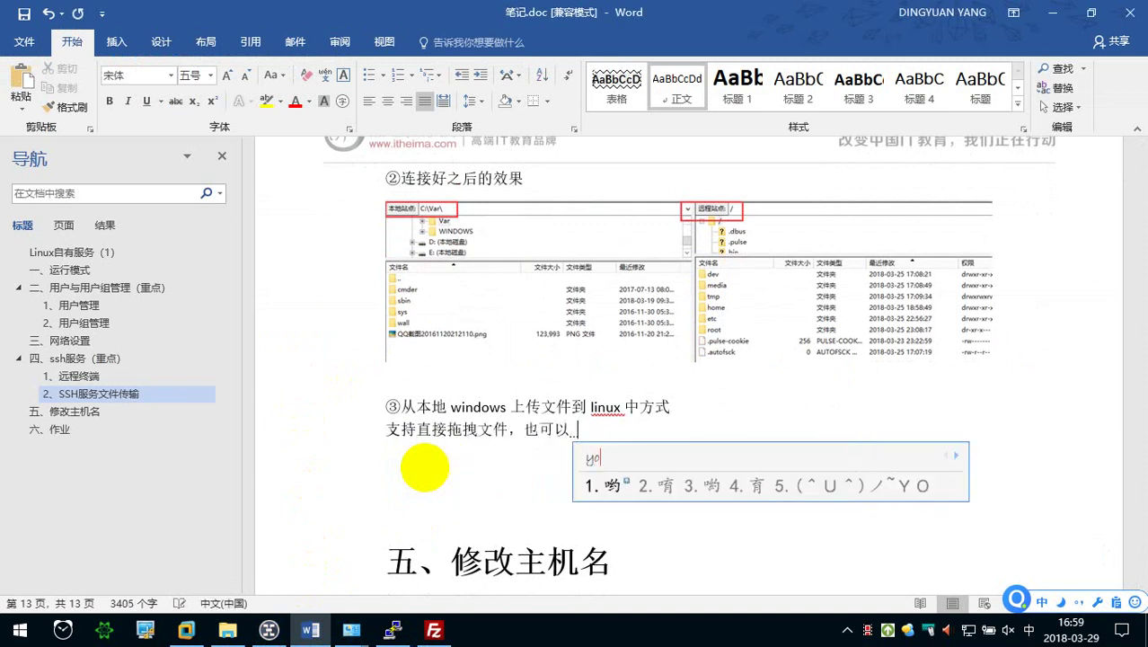
text(邮件本)
text(右键)
text(本地需要)
text(上传的文件，)
text(然后点选“”)
text(上传)
text(即可)
key(Return)
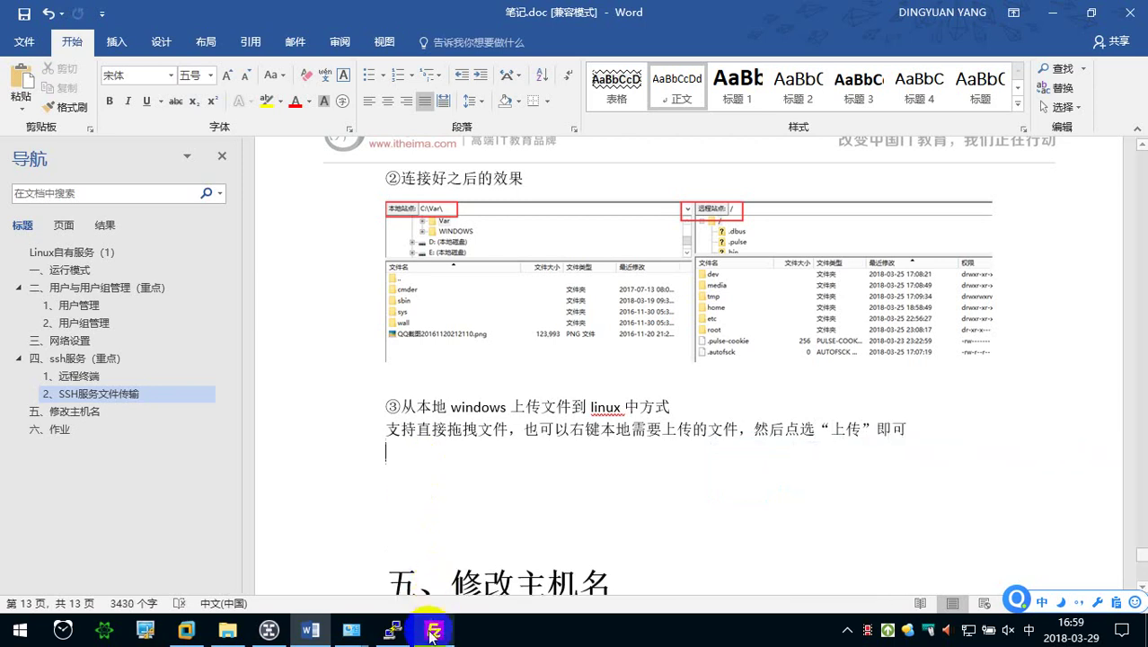
Screen-capture FileZilla's local and remote file list panes with Ctrl+Alt+A.
click(433, 629)
key(ctrl+alt+a)
mouse_move(2, 190)
mouse_down()
mouse_move(338, 316)
mouse_move(941, 382)
mouse_up()
Paste the FileZilla file-lists screenshot into the notes under step ③.
click(929, 395)
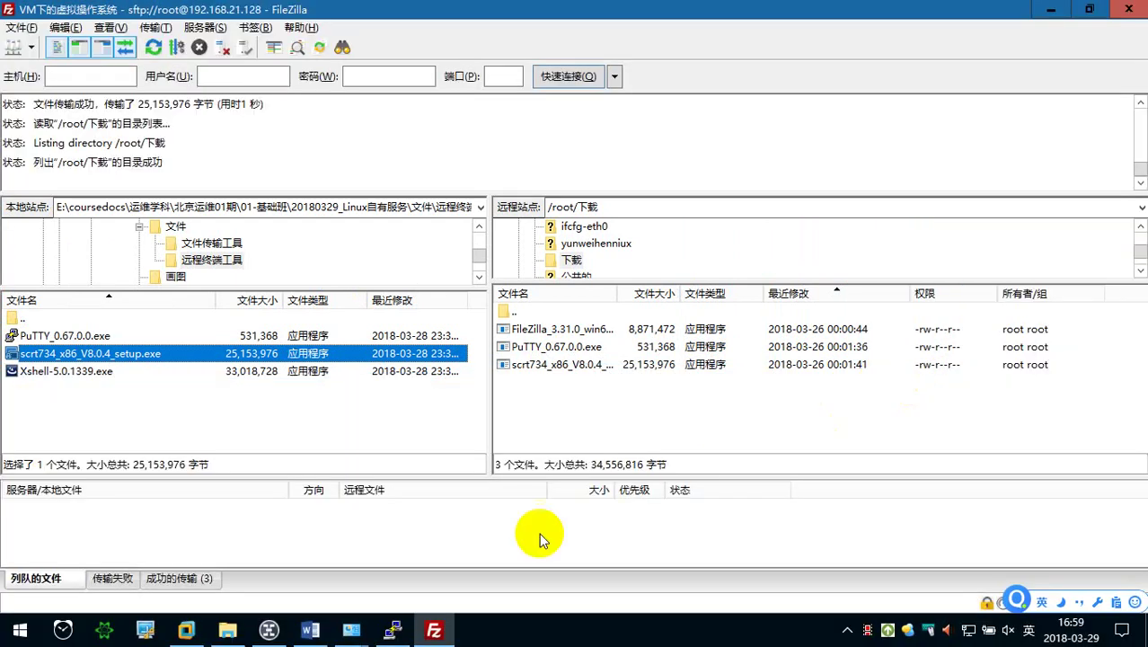
click(440, 629)
key(ctrl+v)
scroll(512, 431, down, 3)
Add a new line “④下载 linux 文件到本地” below the screenshot.
click(484, 353)
key(Right)
key(Return)
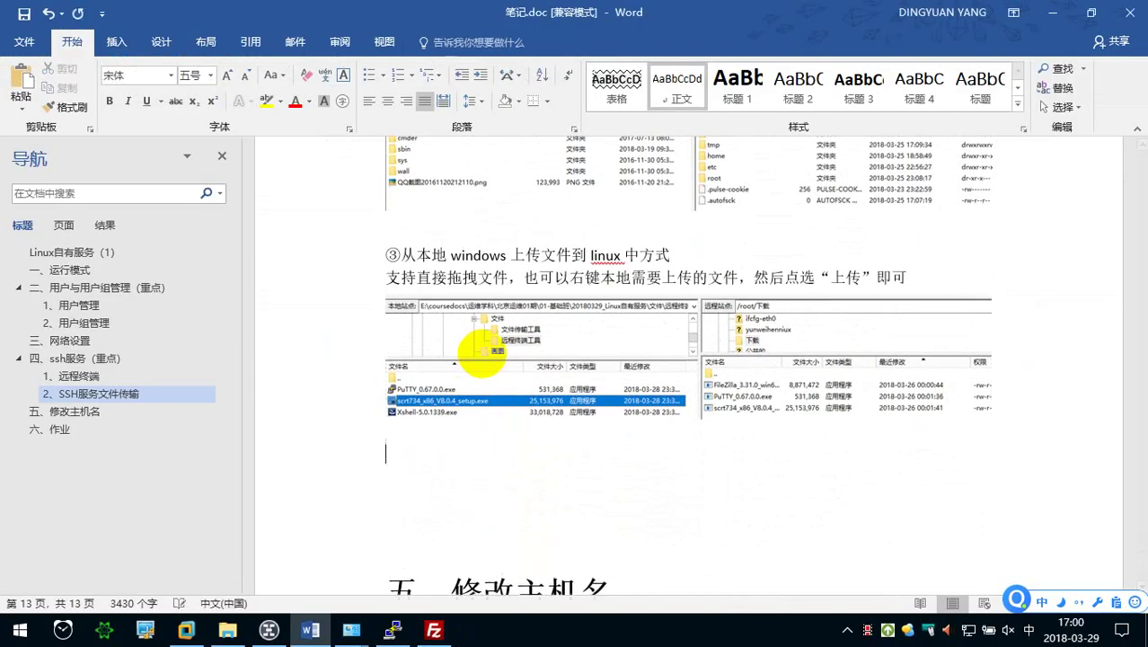
text(④下载 linux )
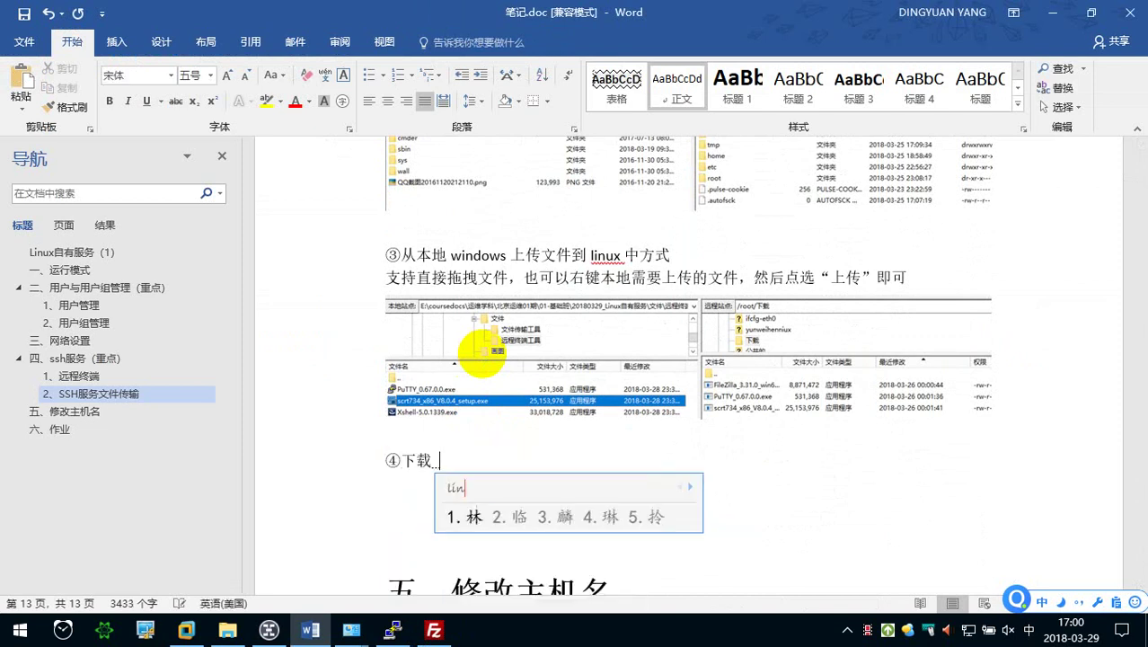
text(文件到本地)
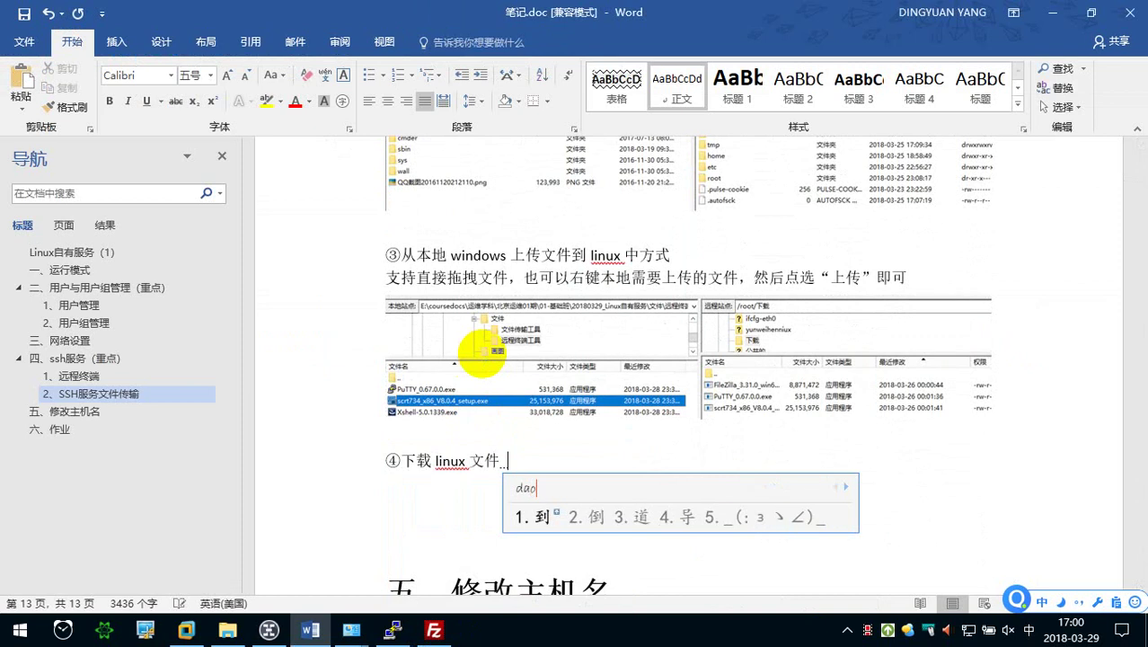
key(Return)
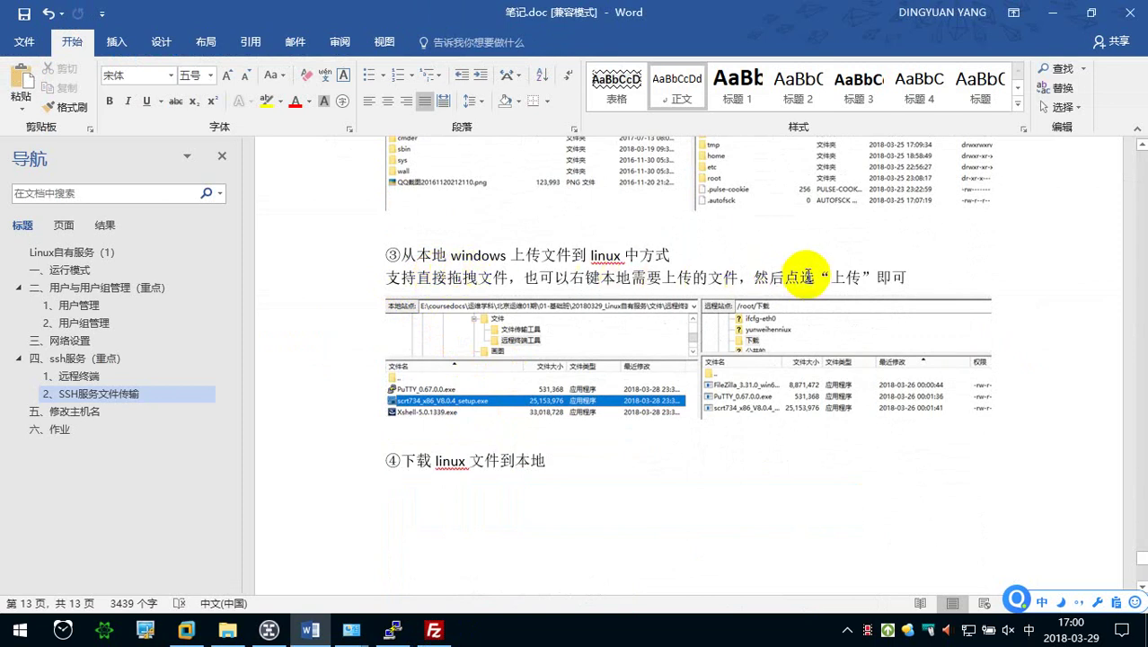
Set the local side to the 文件 folder and drag scrt734_x86_V8.0.4_setup.exe down from the server.
click(434, 629)
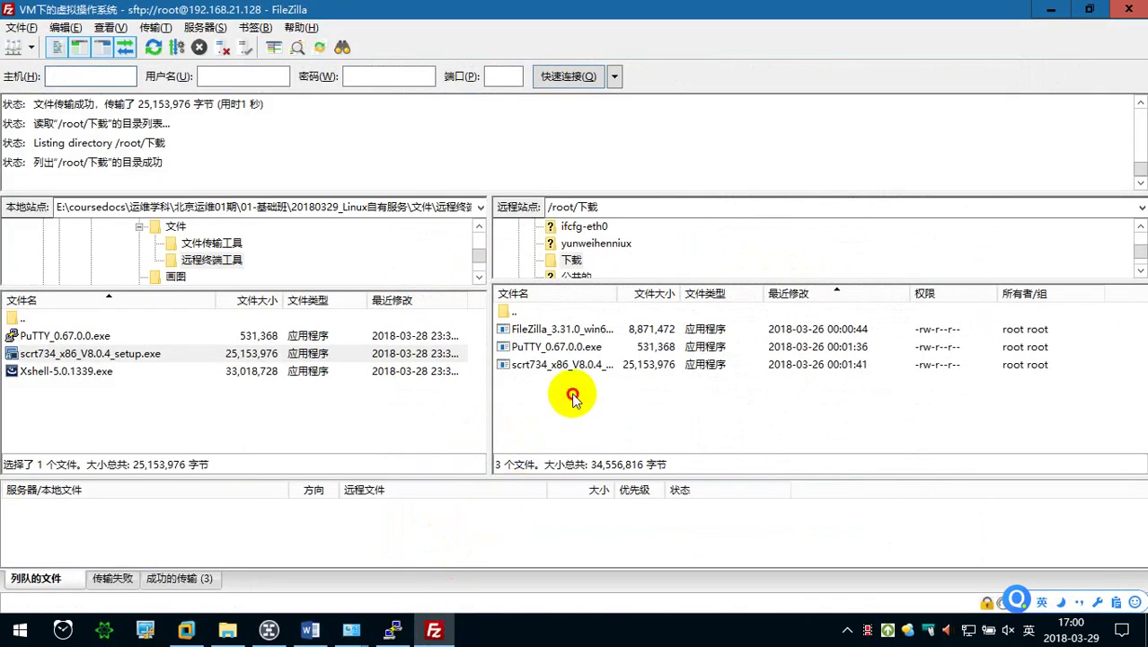
double_click(91, 319)
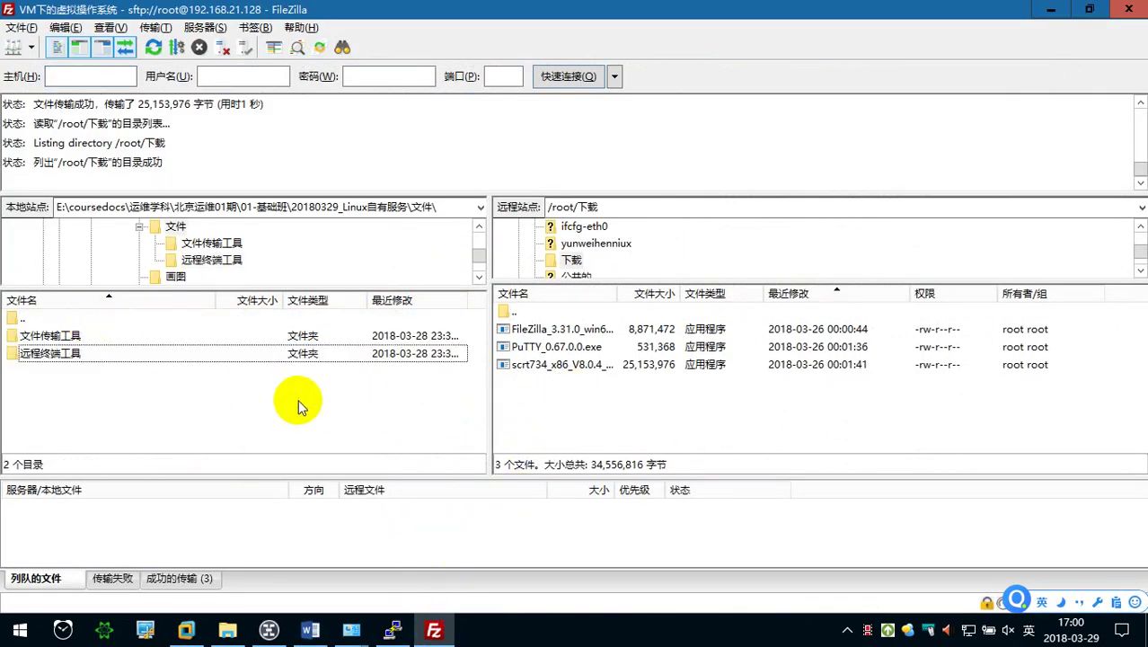
click(544, 372)
drag(543, 371, 316, 398)
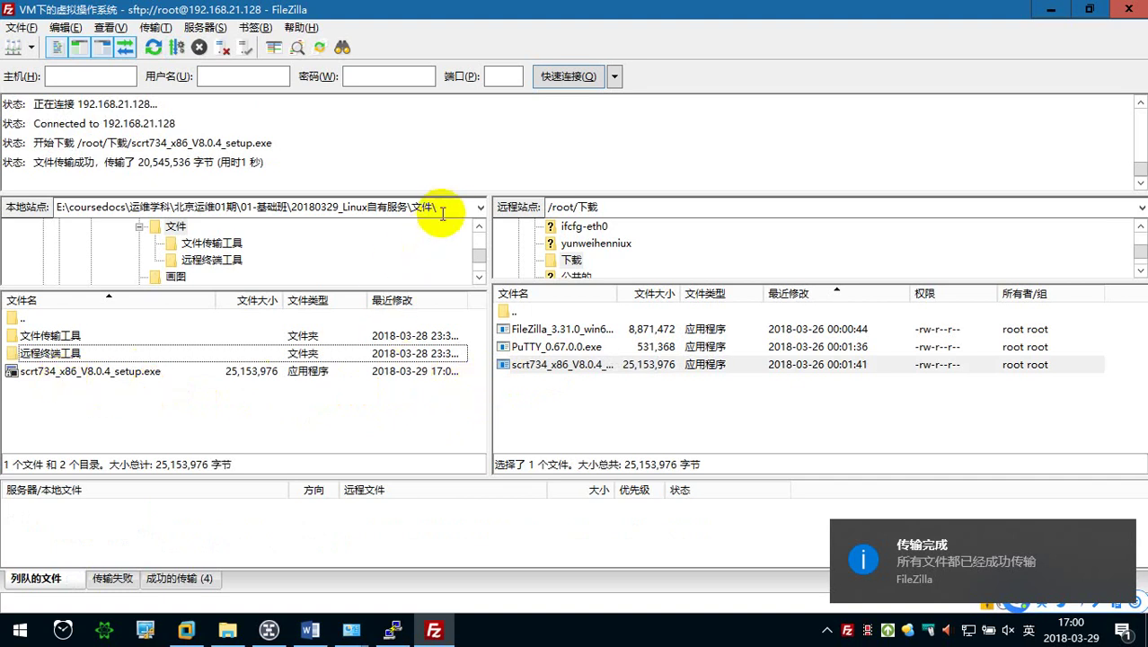
Download PuTTY_0.67.0.exe from /root/下载 using the right-click 下载 option.
right_click(579, 366)
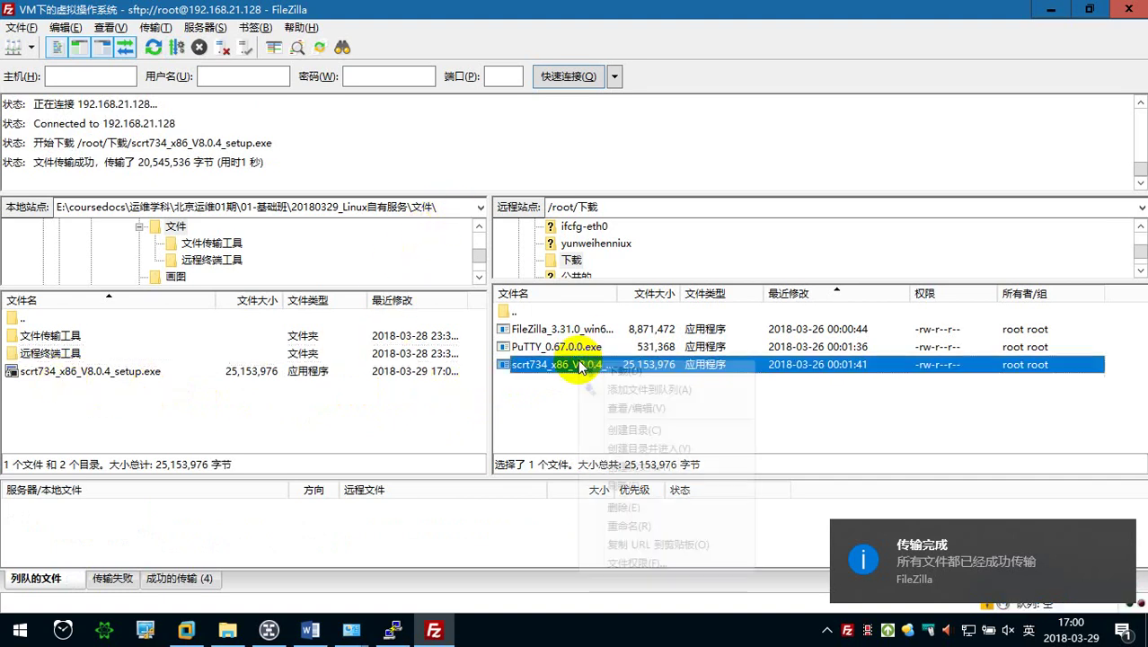
click(584, 347)
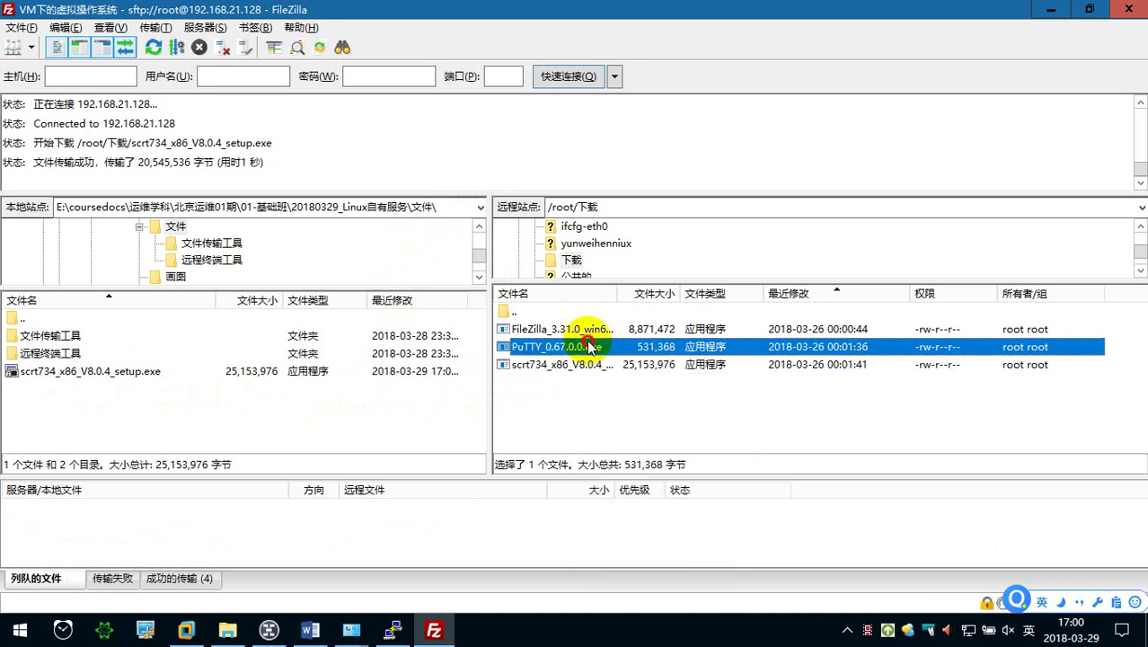
right_click(589, 345)
click(618, 355)
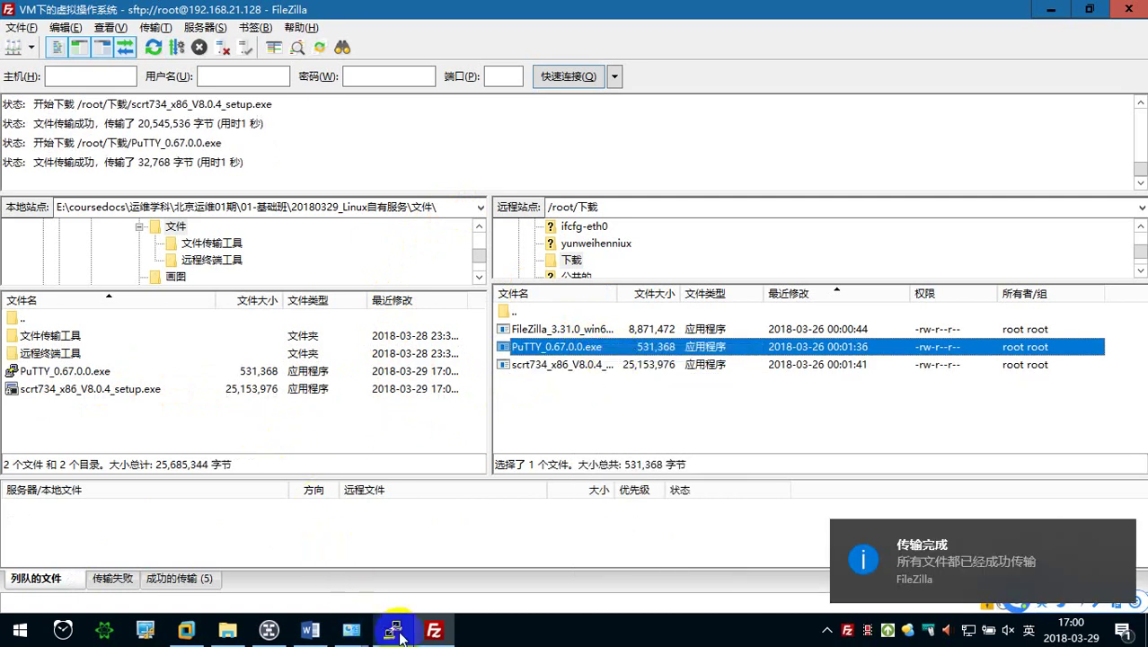
Under ④, explain that server files can be dragged locally or selected on the right and downloaded via “下载”.
click(310, 629)
scroll(468, 482, down, 1)
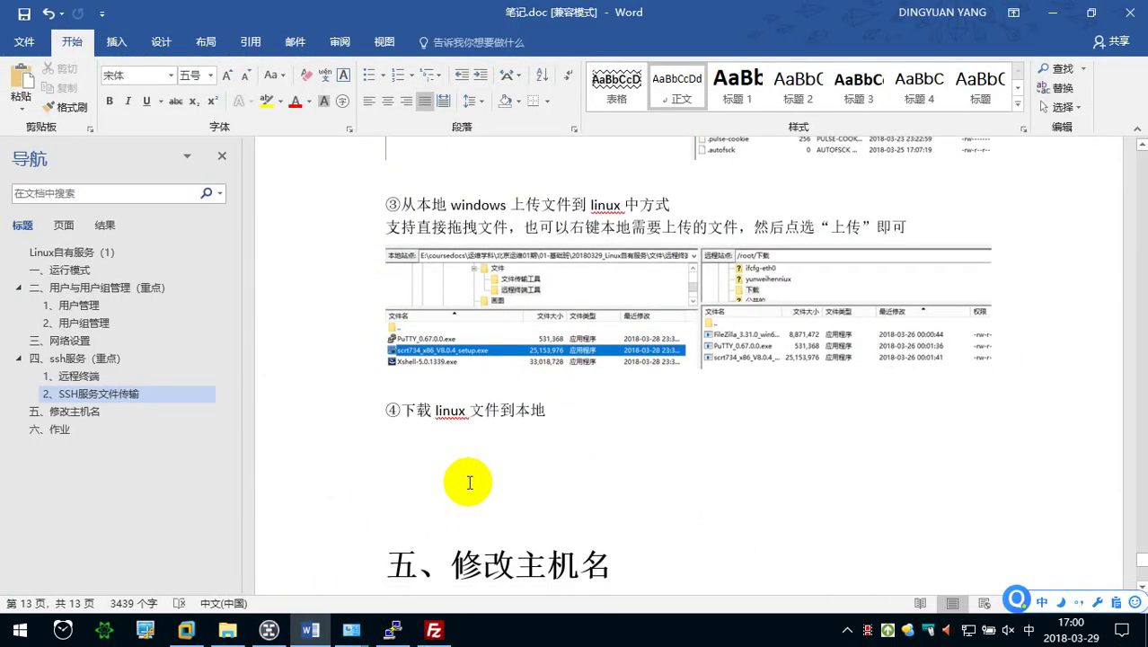
text(zhichi fuq)
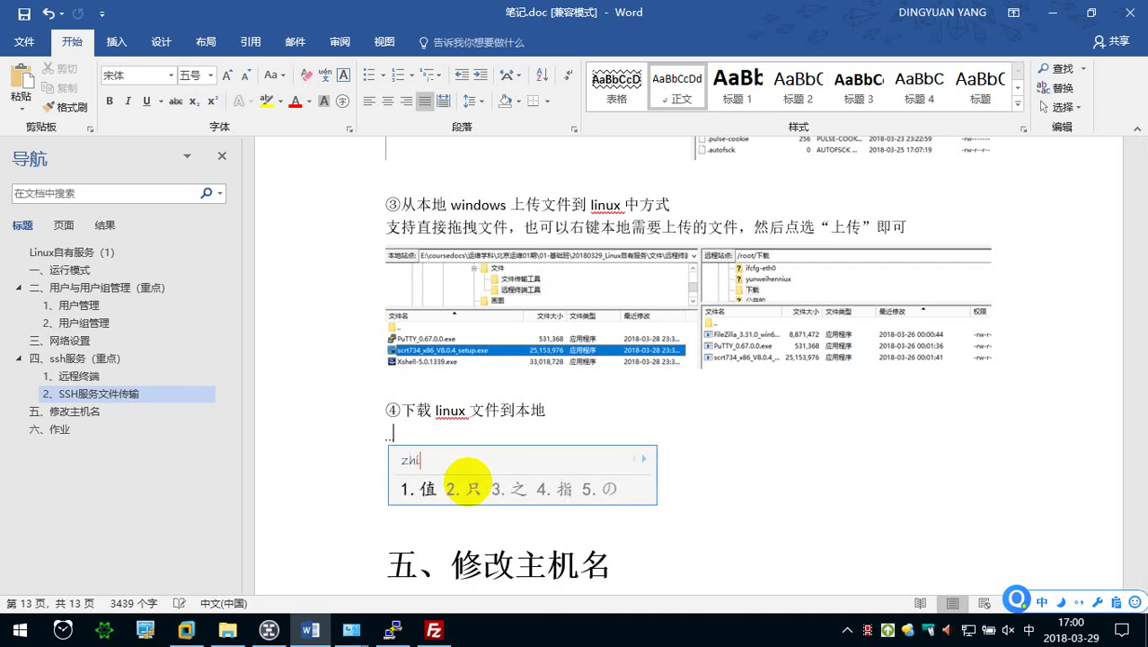
key(BackSpace)
text(wuqi wenjian )
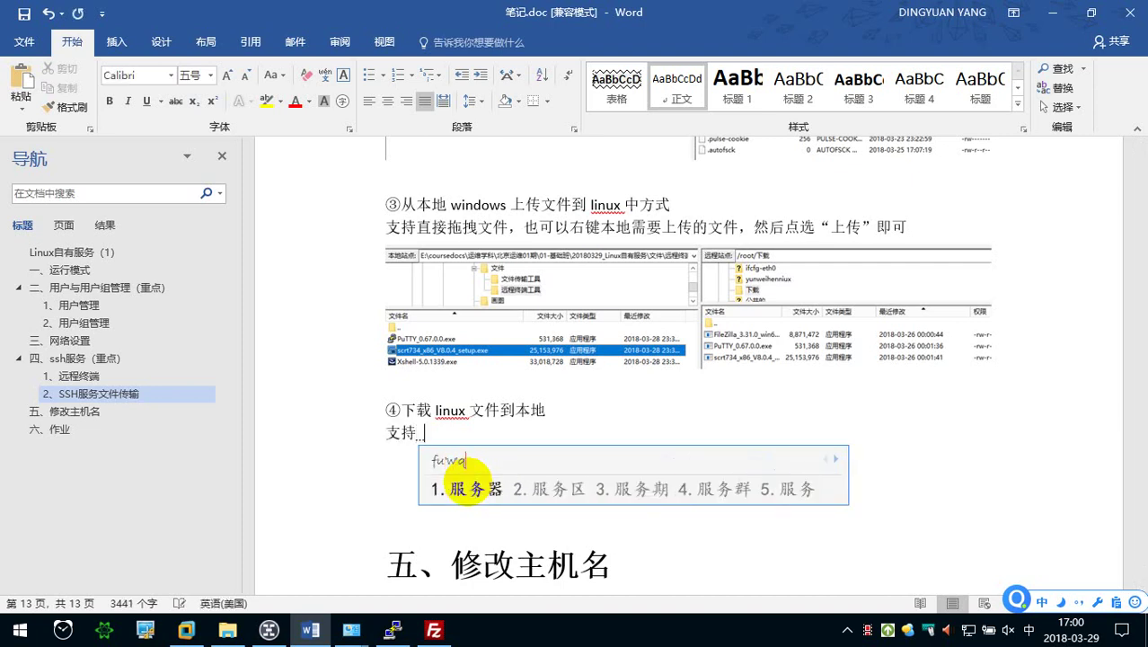
text(zhijie tuozhuai dao )
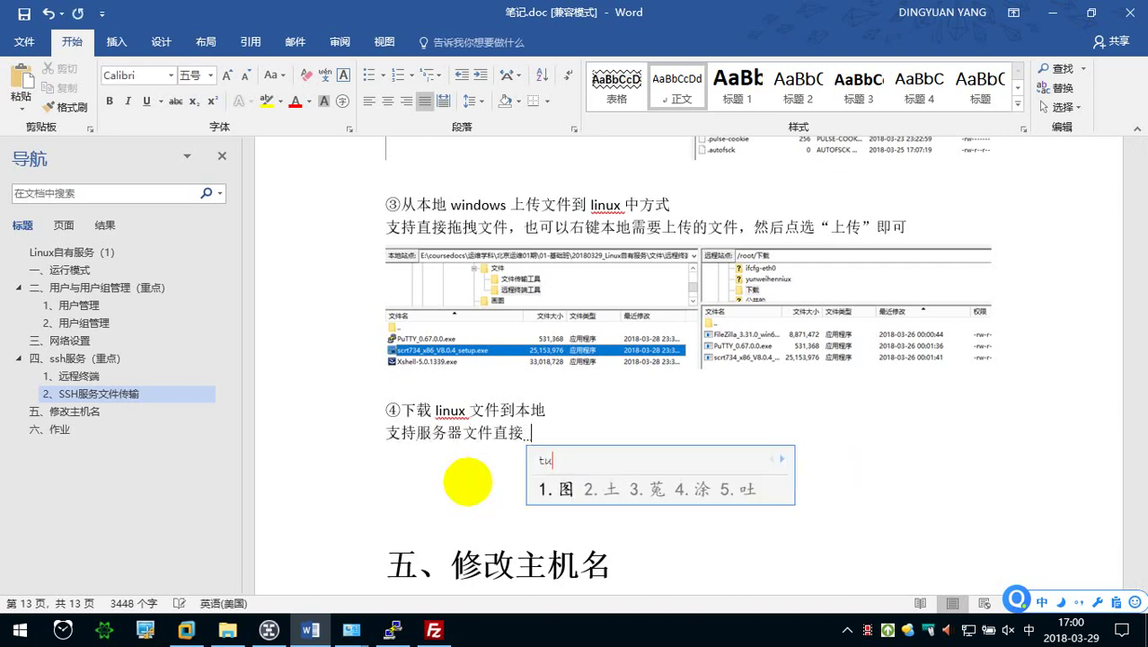
text(bendi,ye keyi zai )
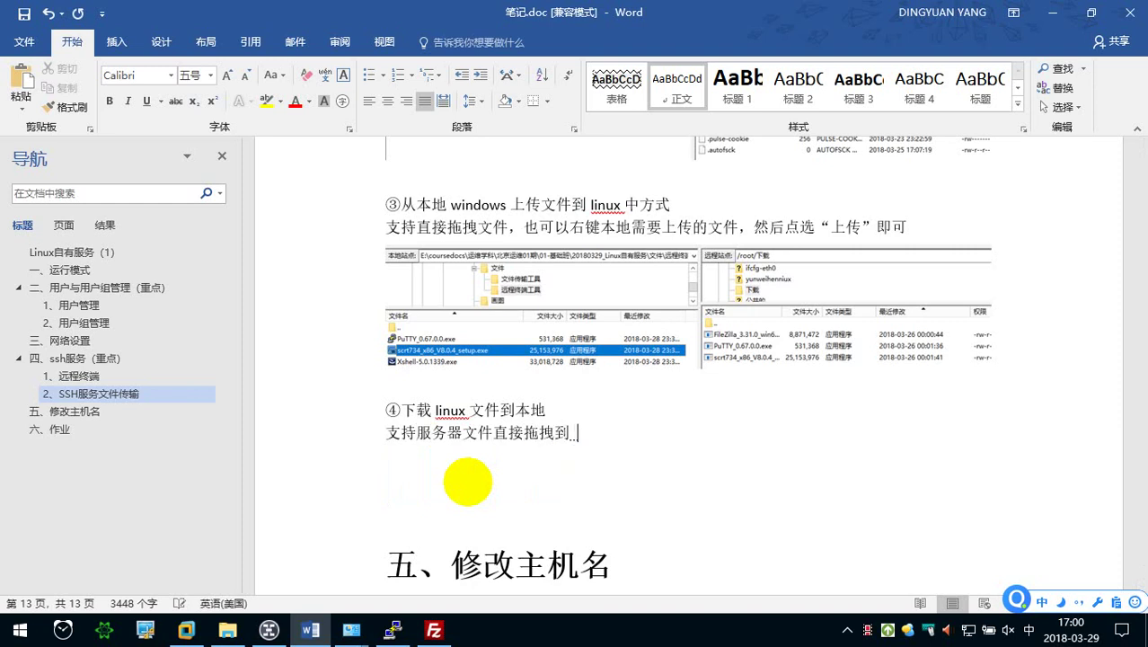
text(youce chua)
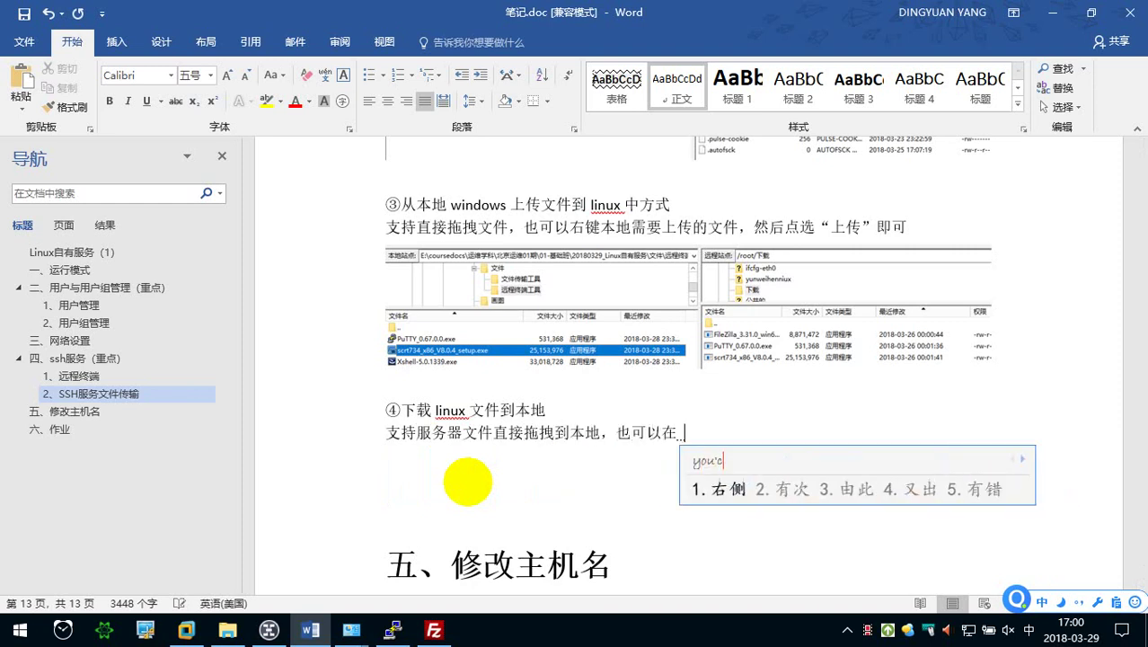
text(ngk xuanz)
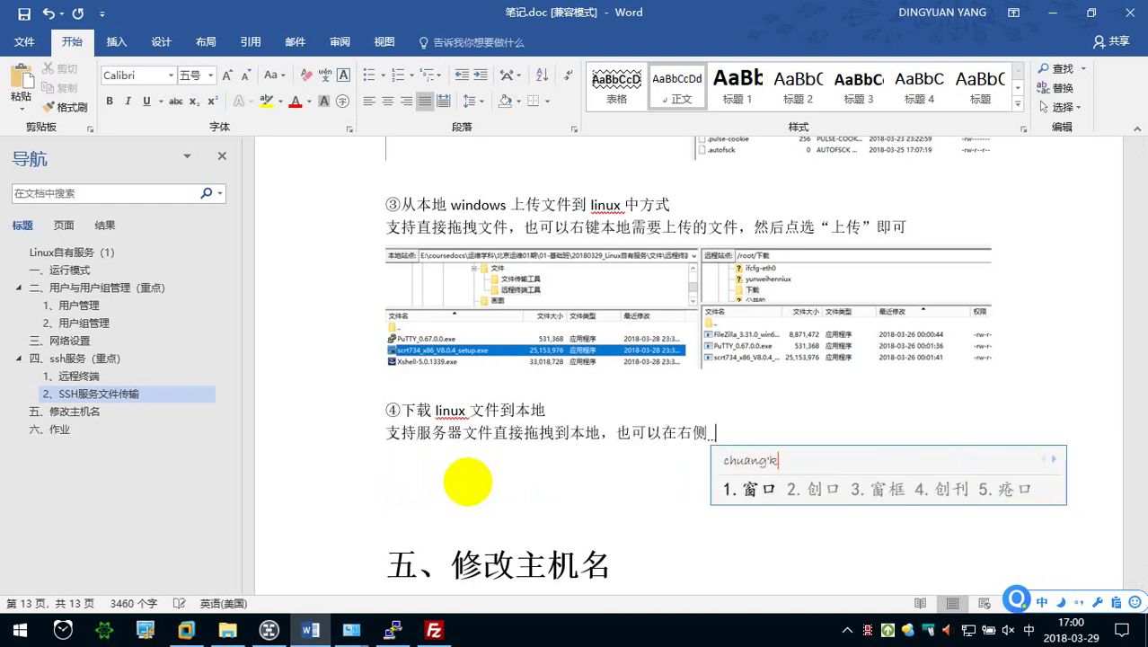
text( xuy xiaz d )
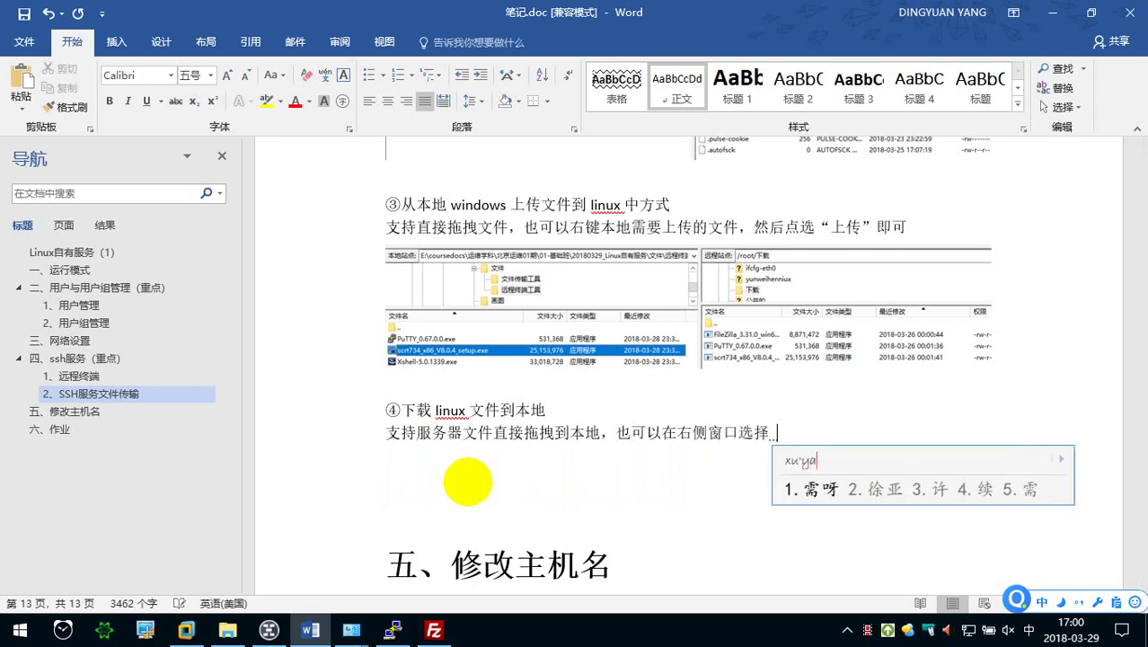
text(wenj ,youjian )
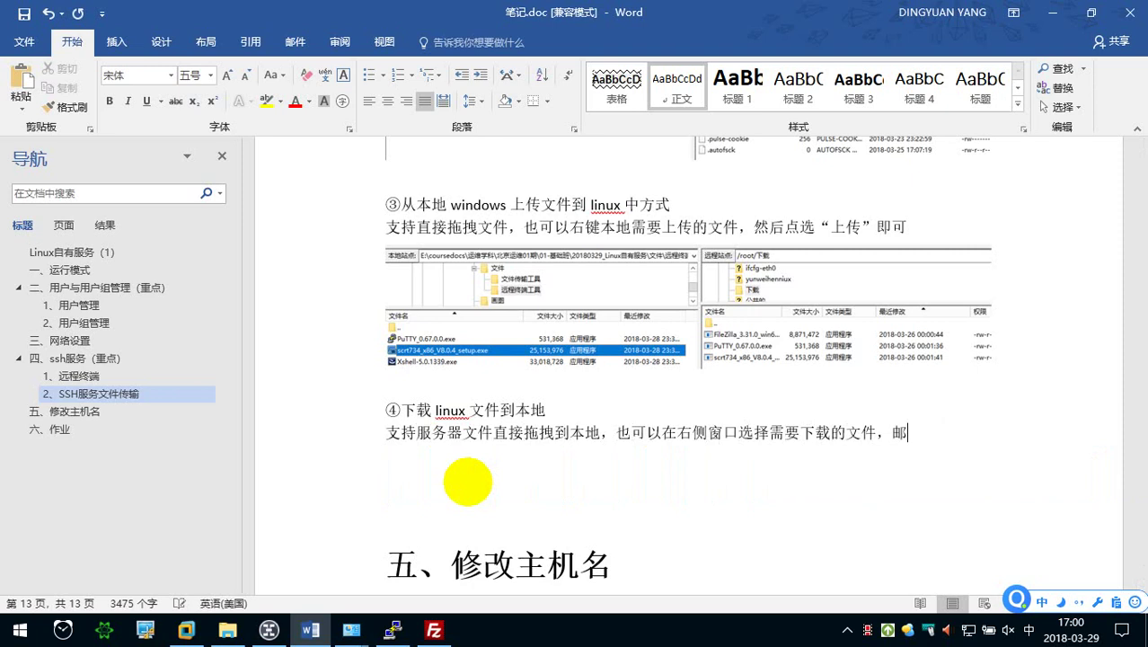
text(youjian2,di)
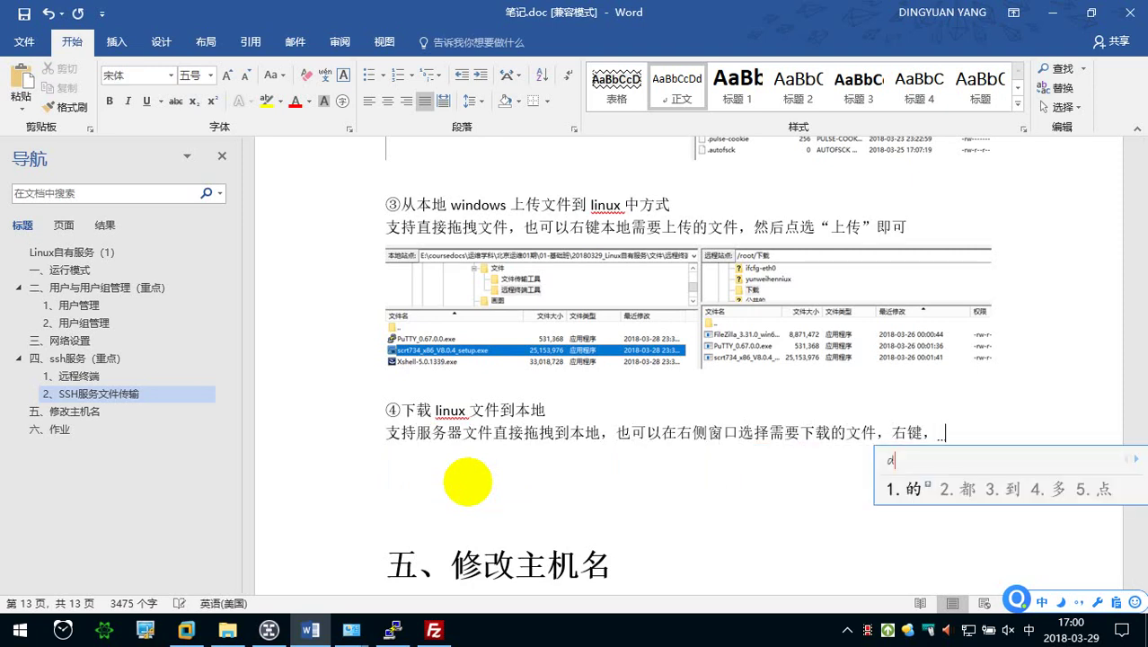
text(anxuan )
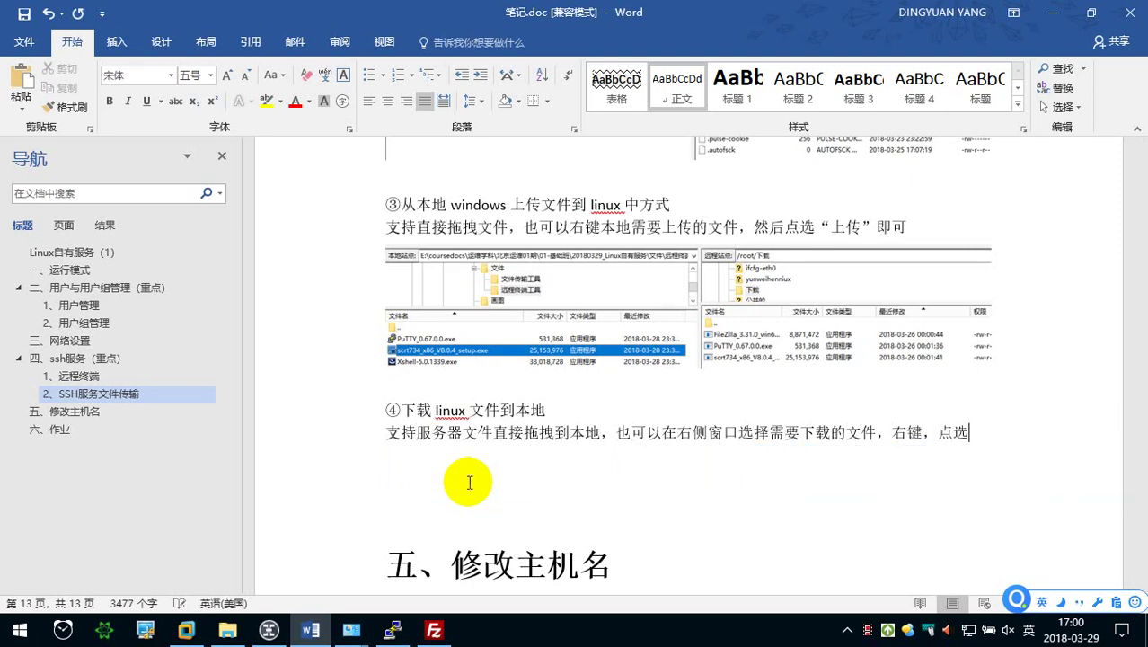
text("xiazai ")
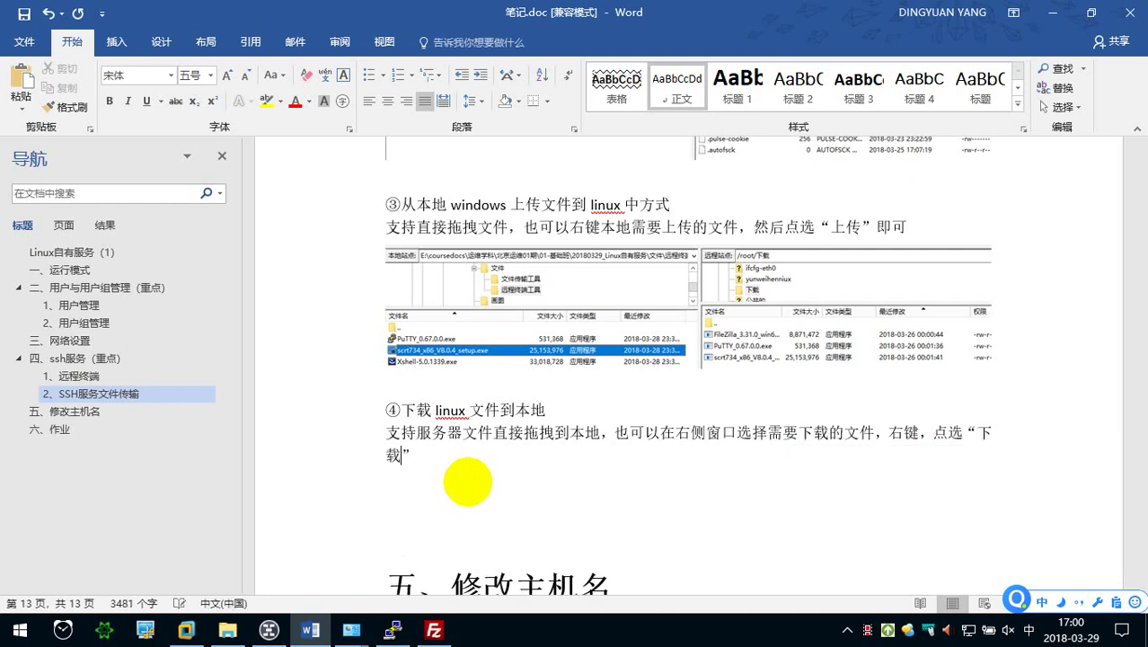
key(Return)
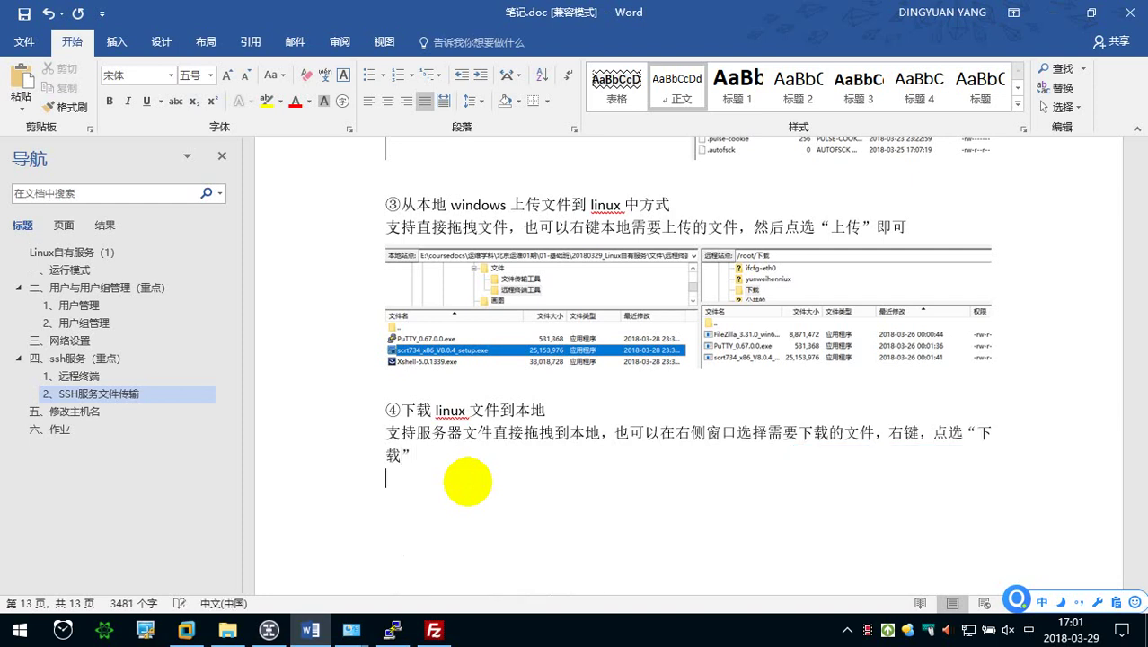
Return to the notes and place the cursor after the closing “下载”.
click(426, 631)
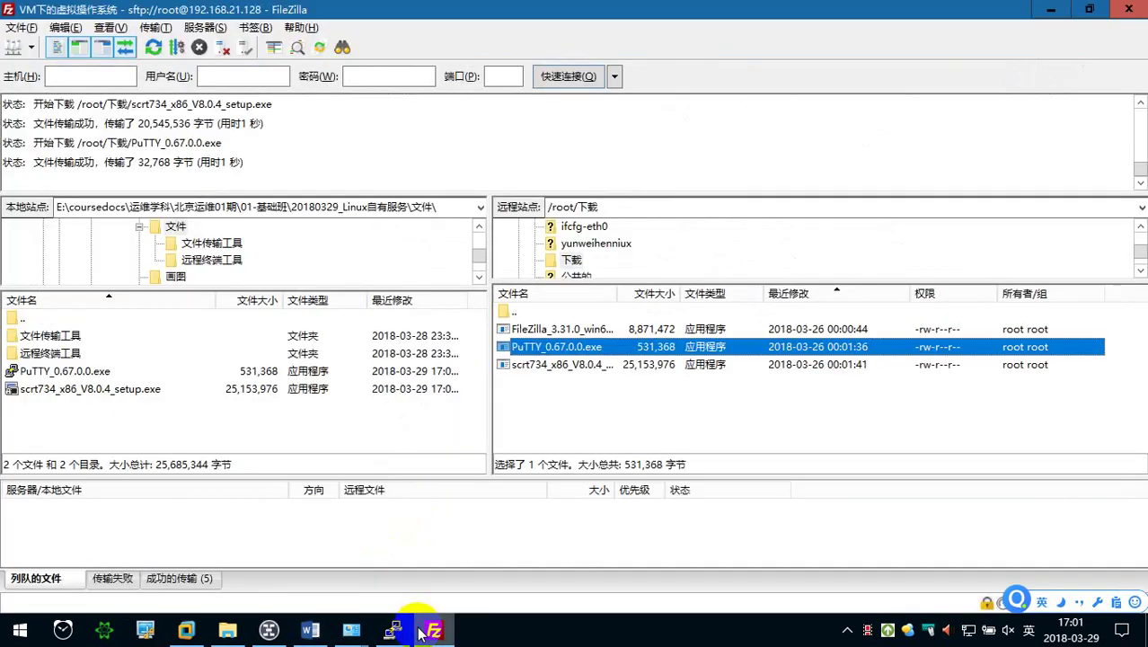
click(432, 628)
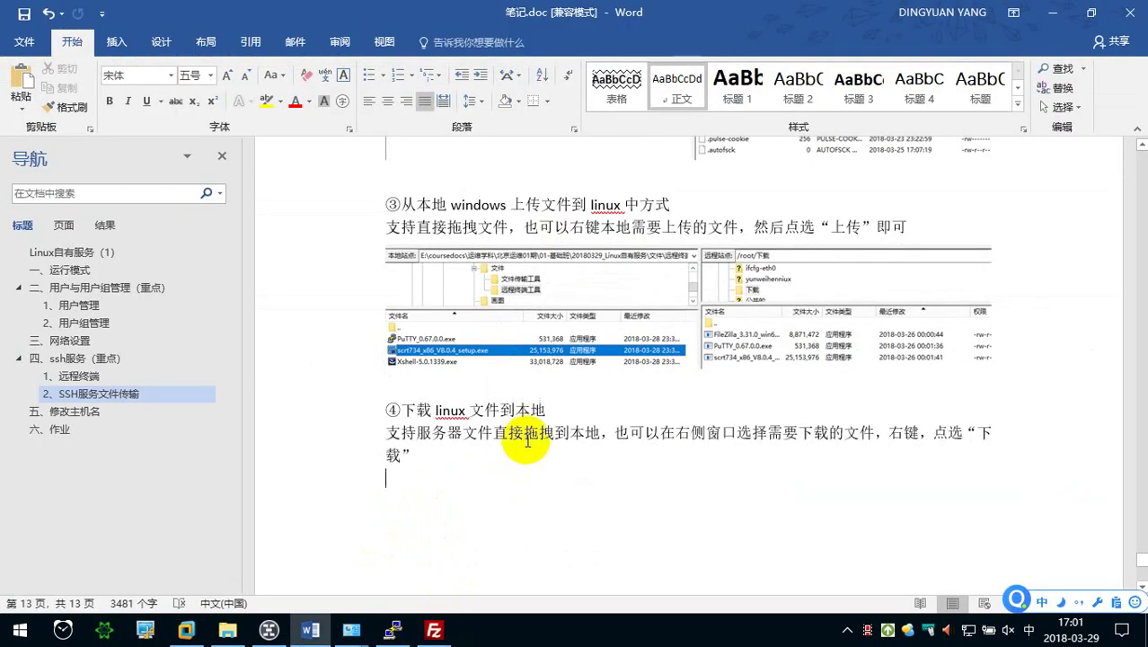
scroll(511, 388, up, 1)
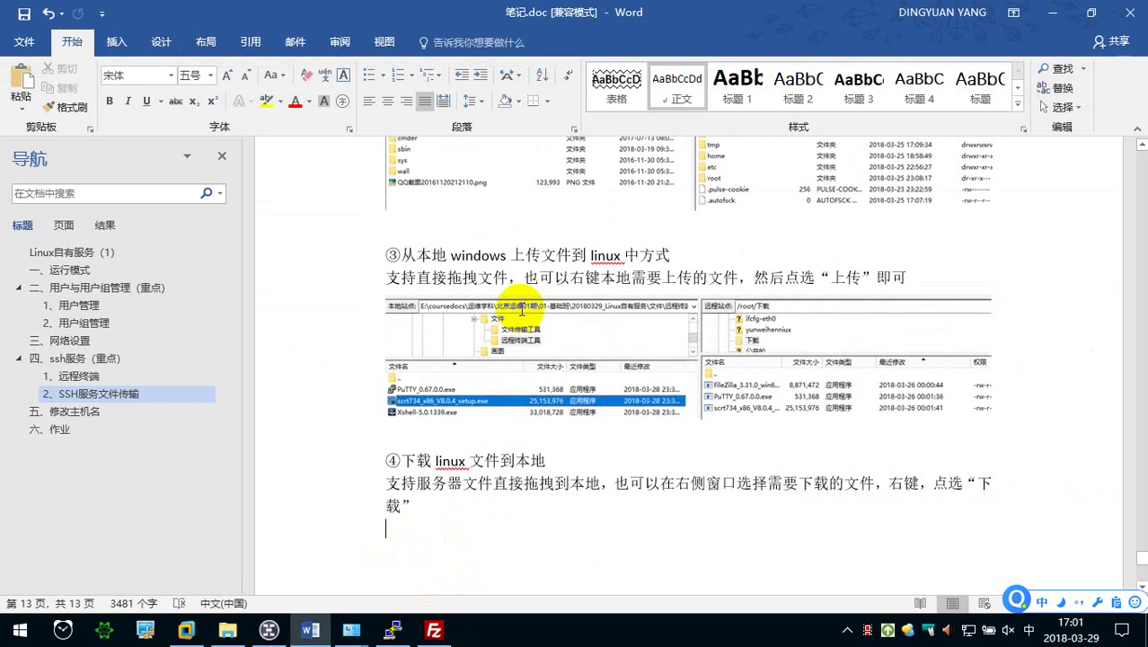
scroll(507, 323, down, 1)
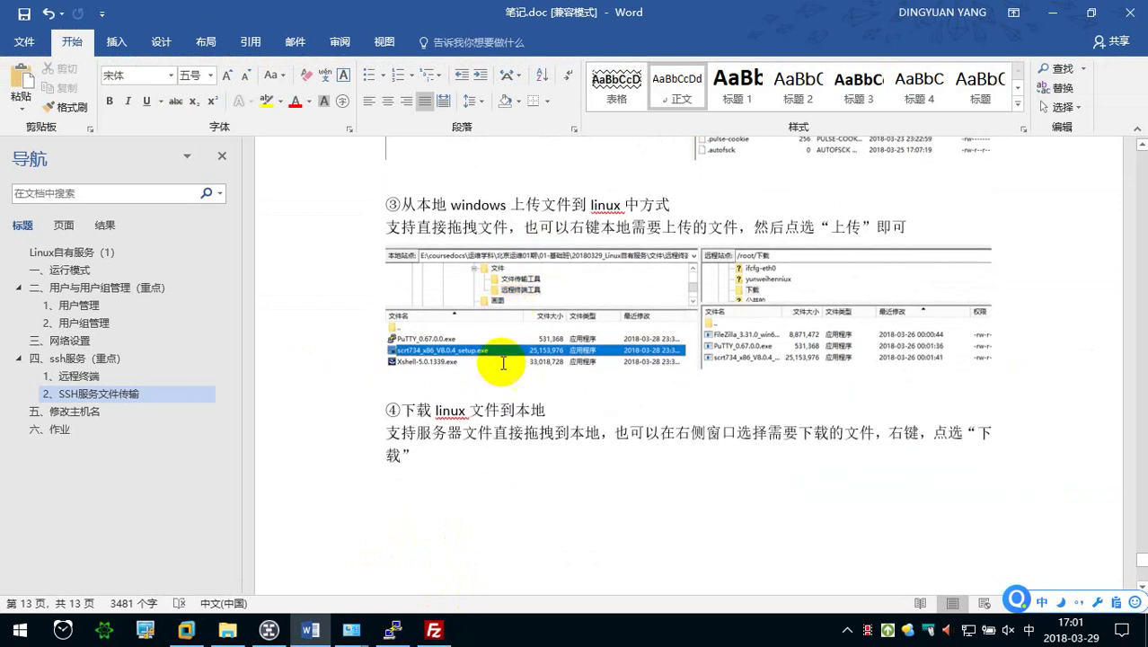
click(437, 462)
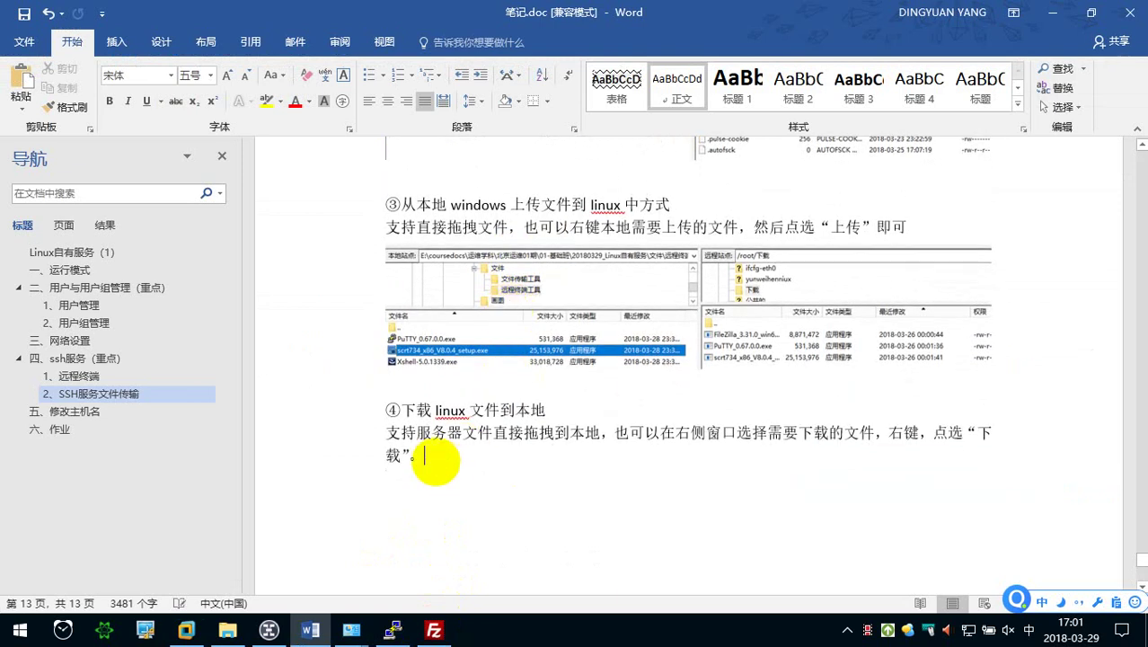